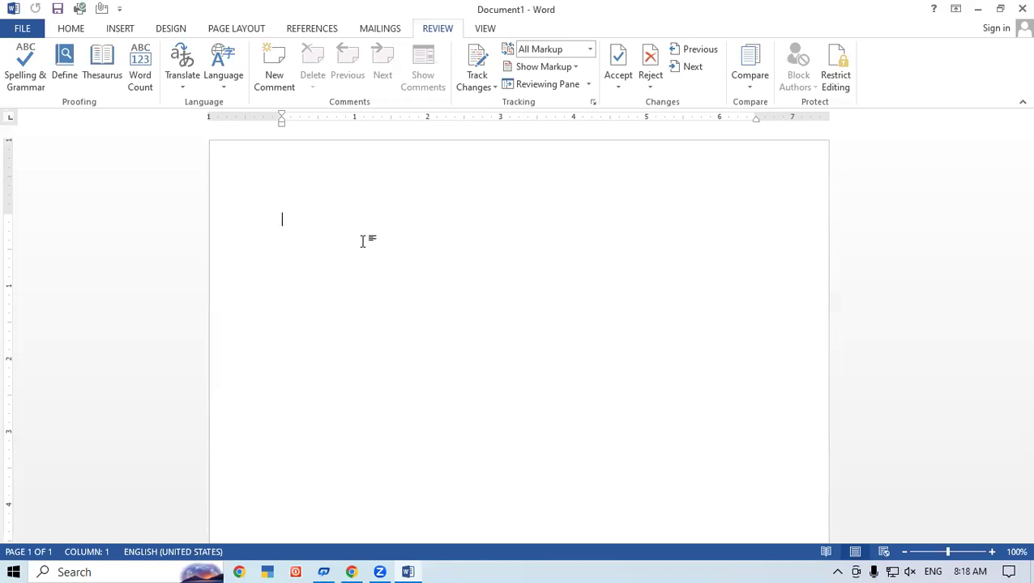
- Type 'Confidonate' on the first line, correcting the stray letter, and start a new line below
type("c")
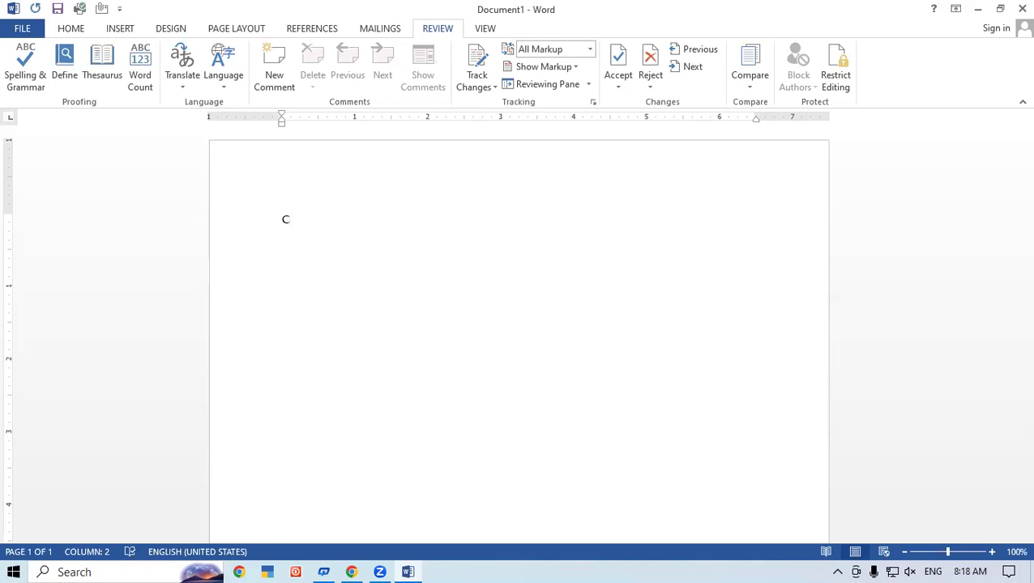
type("p")
key("BackSpace")
type("onfidonate")
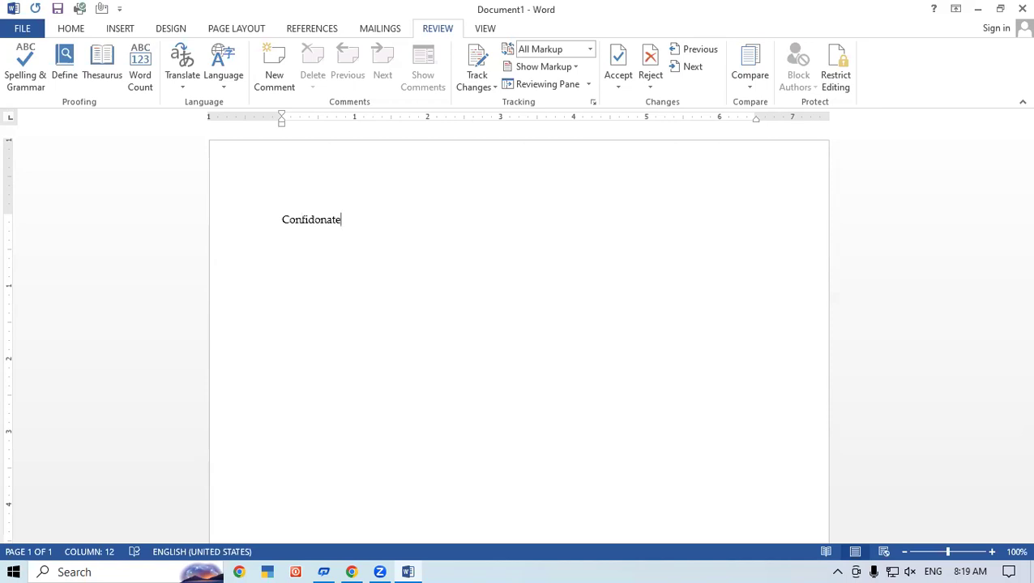
key("Return")
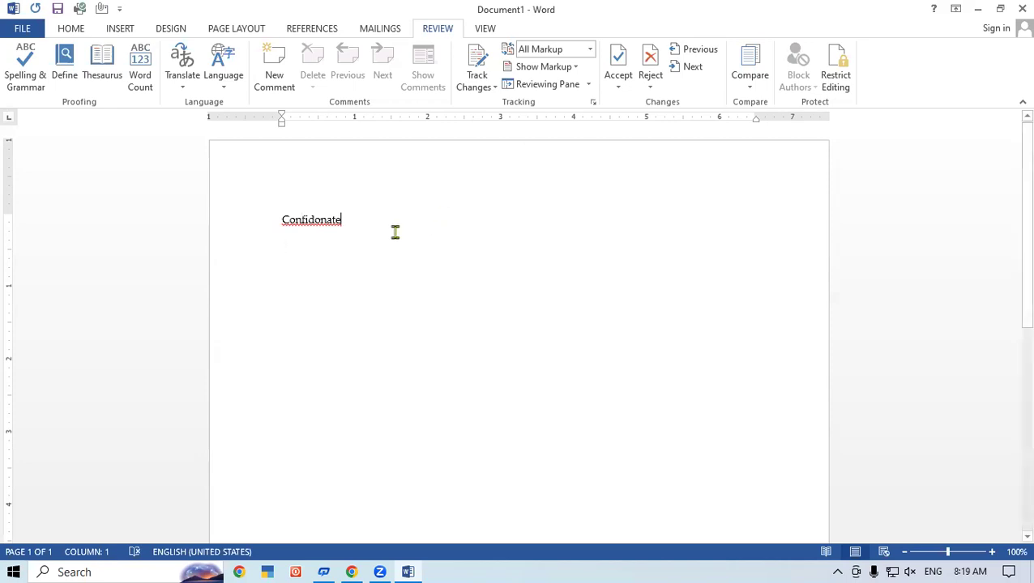
- Select 'Confidonate' and grow its font with Grow Font until it reaches 20 pt
left_click_drag(397, 231, 221, 217)
left_click(71, 28)
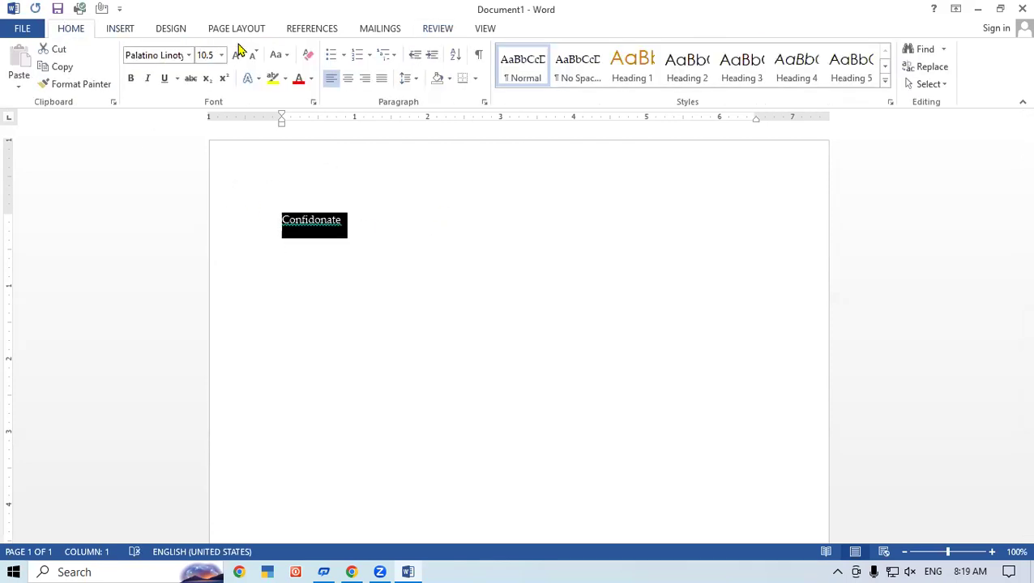
left_click(235, 55)
left_click(236, 56)
left_click(235, 55)
left_click(236, 55)
left_click(236, 55)
left_click(238, 59)
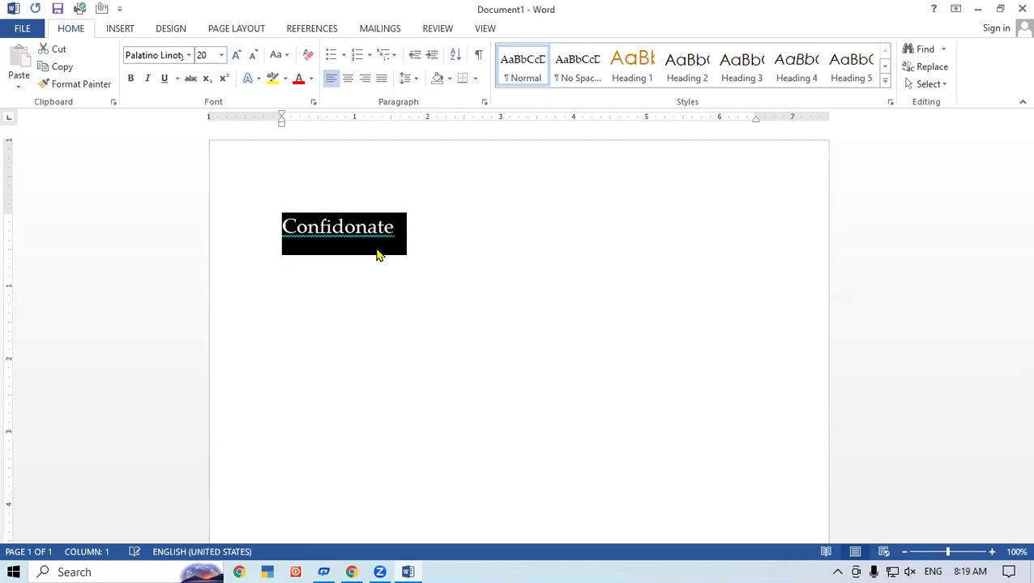
left_click(553, 277)
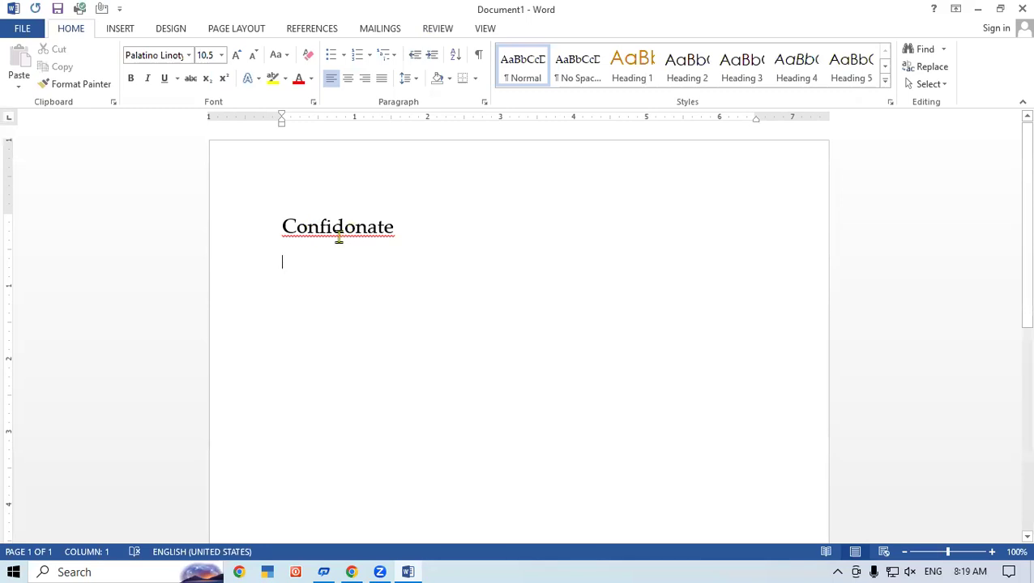
right_click(341, 241)
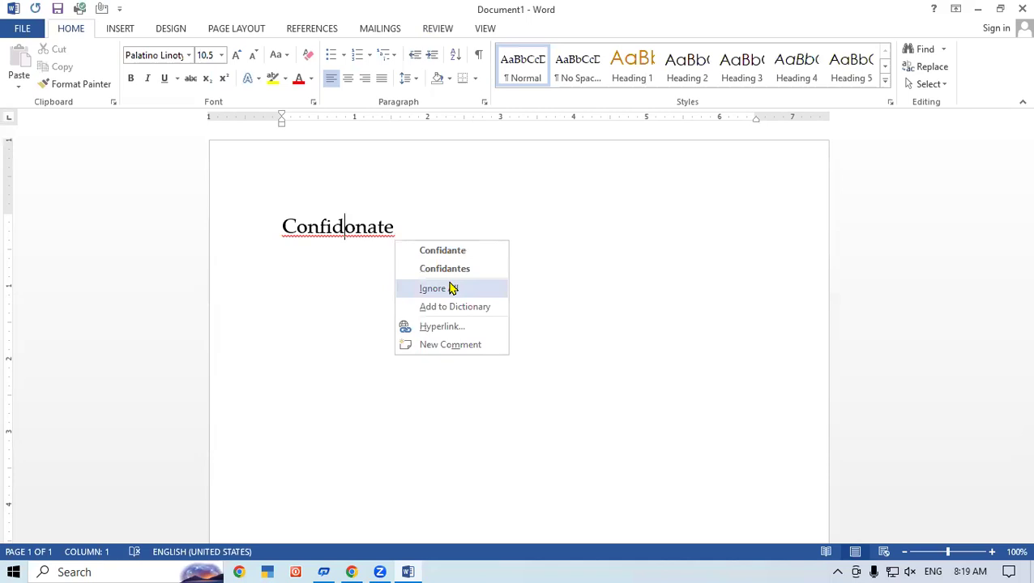
key("Escape")
left_click(402, 222)
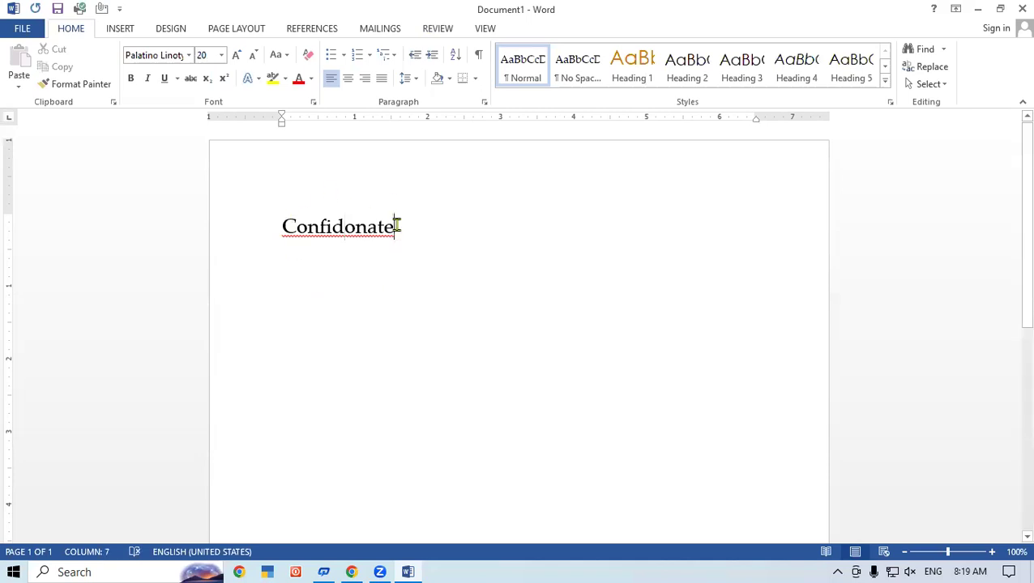
left_click_drag(402, 222, 249, 217)
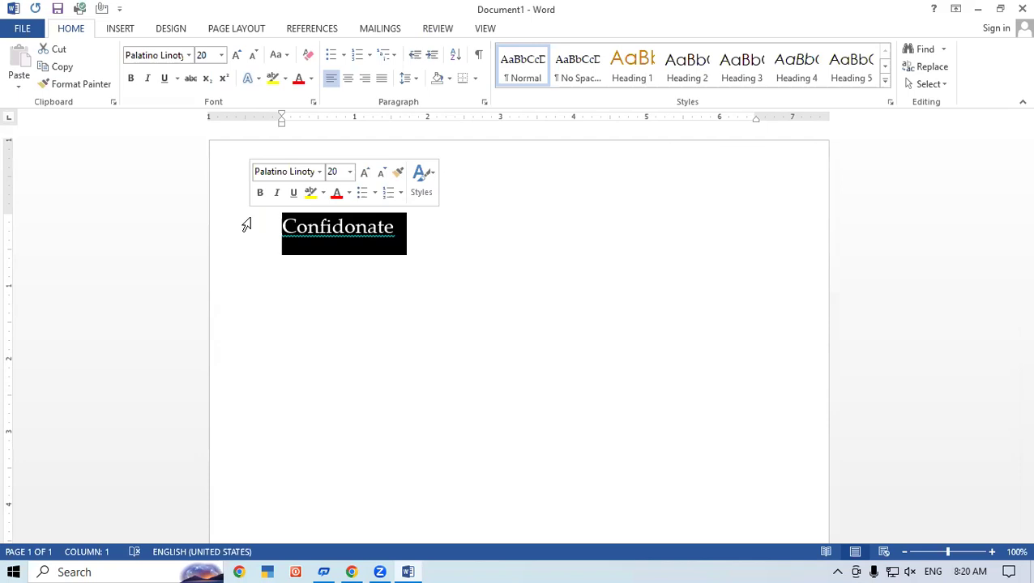
- Spell-check the word, changing 'Confidonate' to 'Confidante', and finish checking the whole document
left_click(456, 276)
left_click(238, 234)
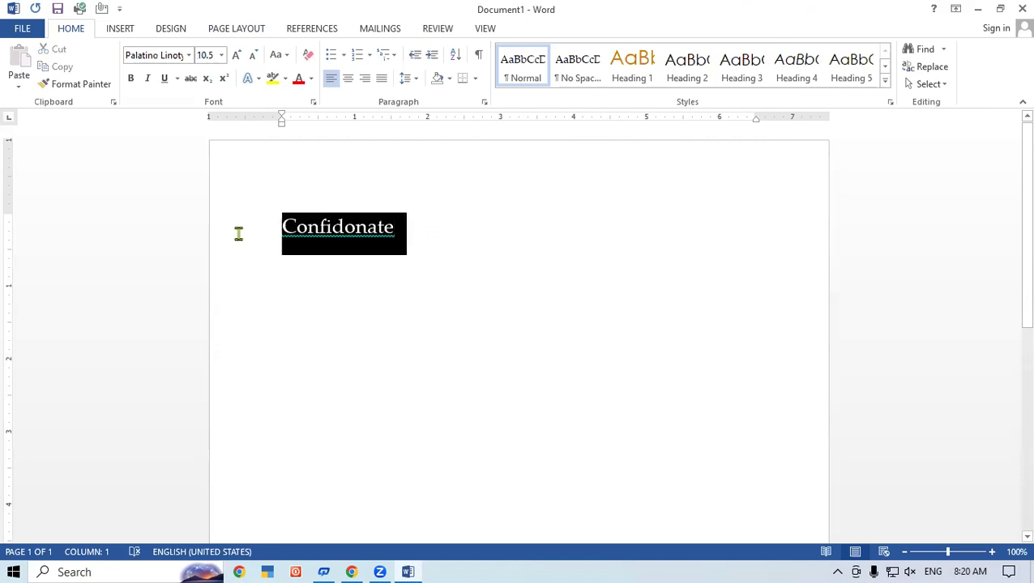
left_click(436, 31)
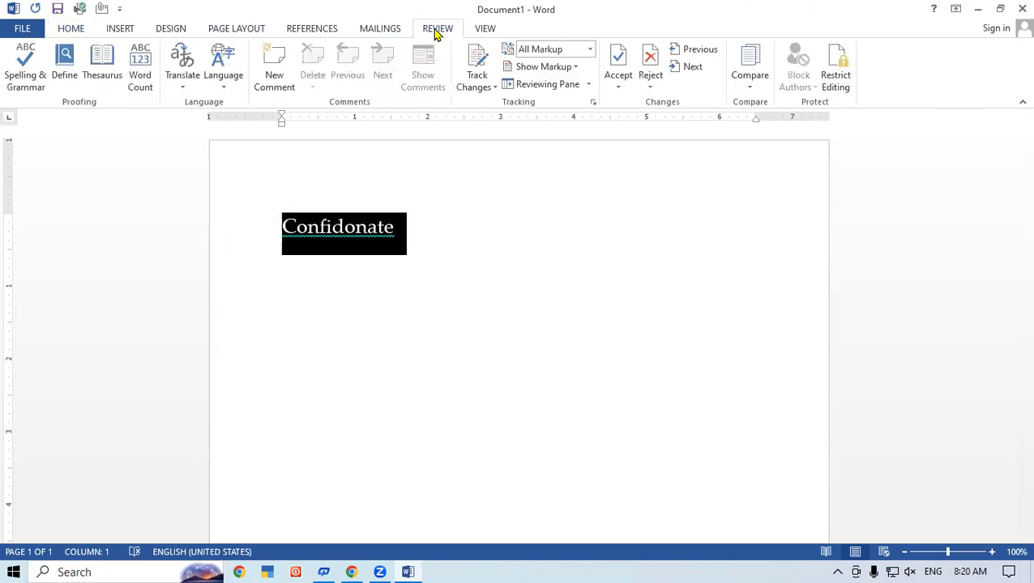
left_click(25, 54)
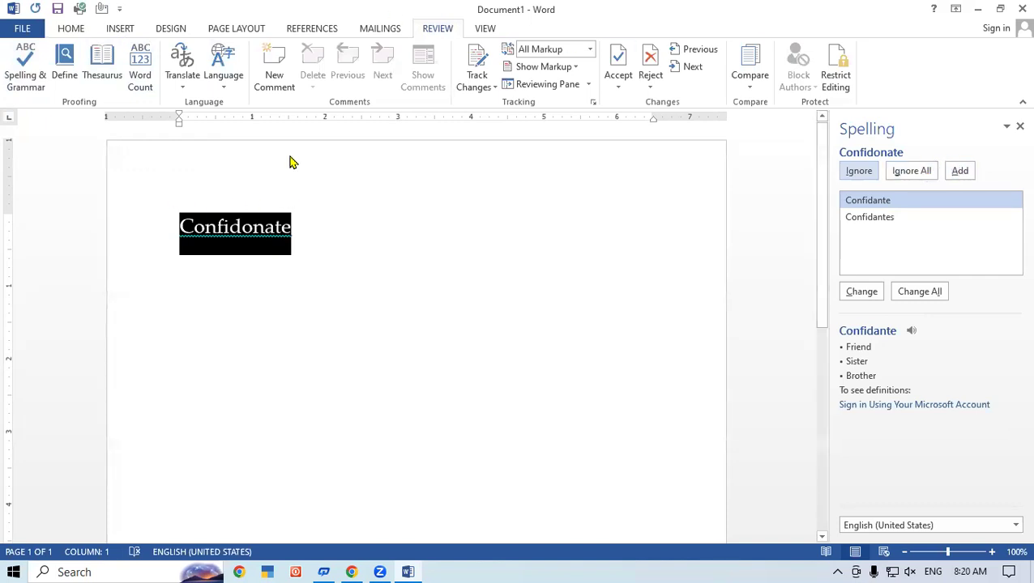
left_click(881, 202)
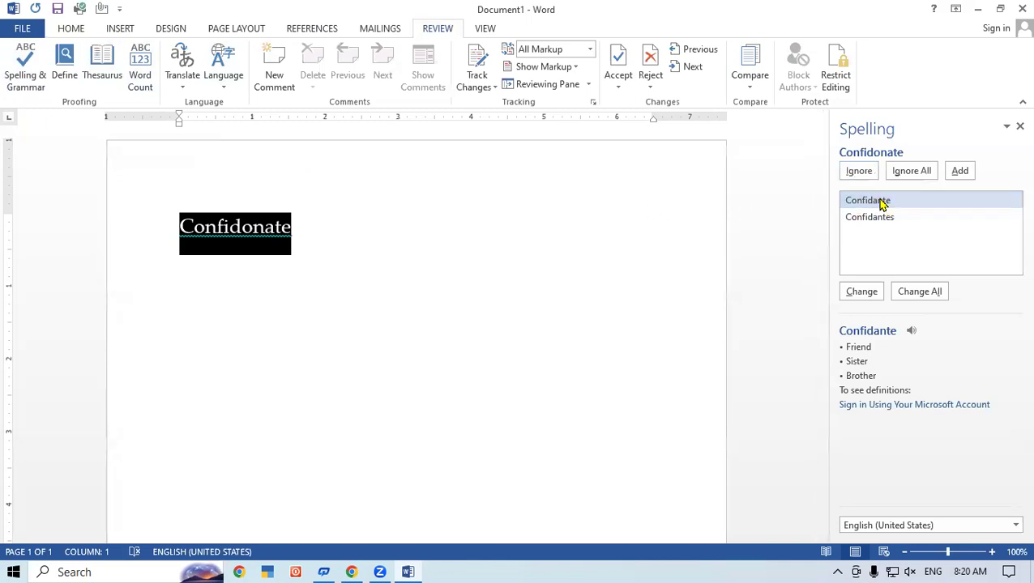
left_click(863, 300)
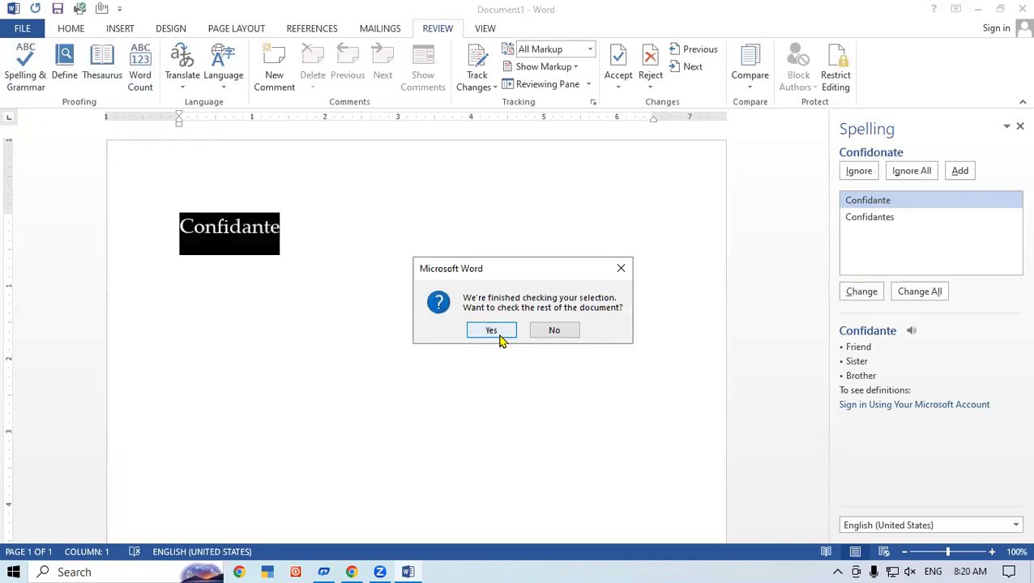
left_click(500, 334)
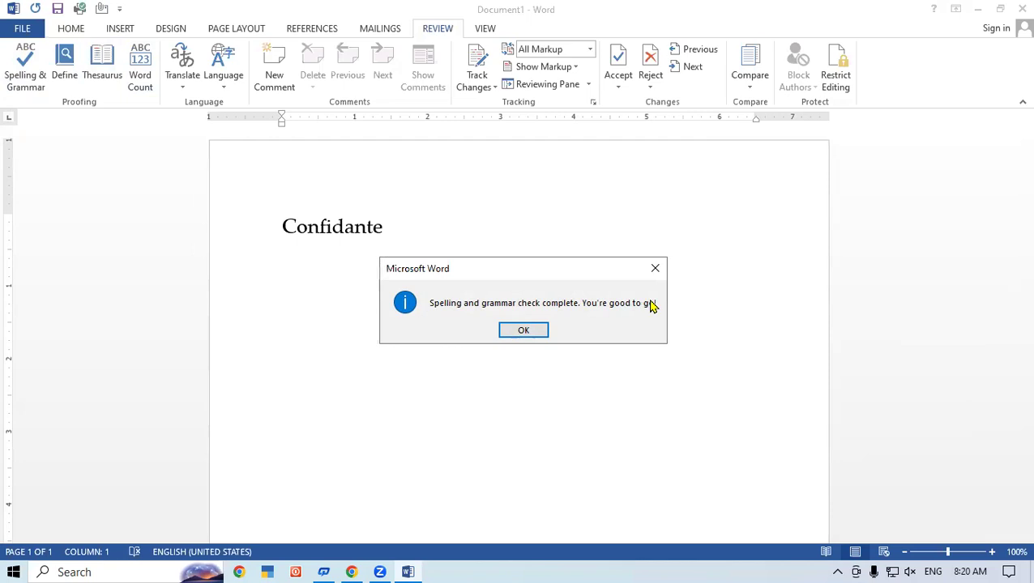
left_click(528, 330)
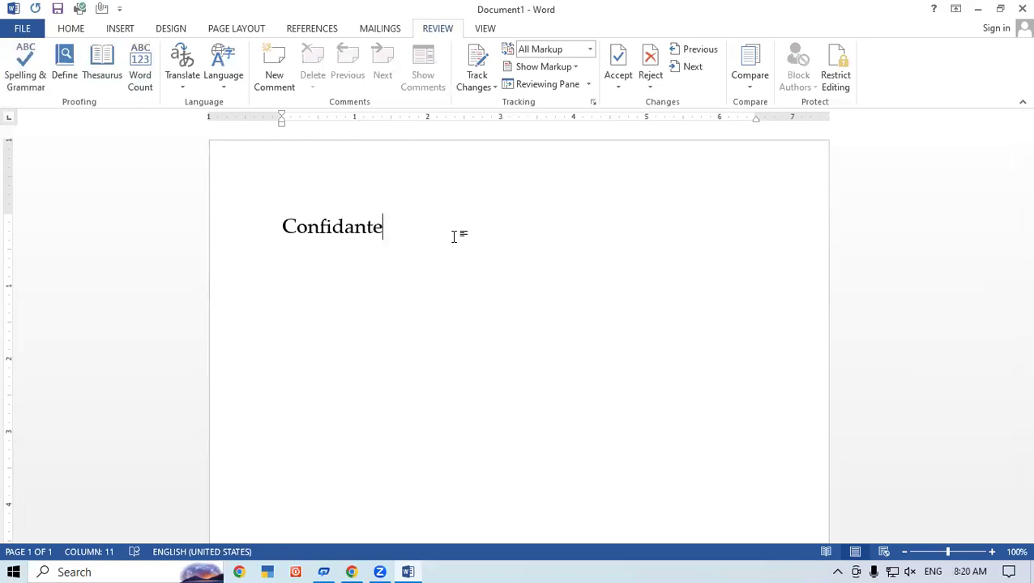
- Add an empty line after 'Confidante', then open and close the Define dictionary pane
key("Return")
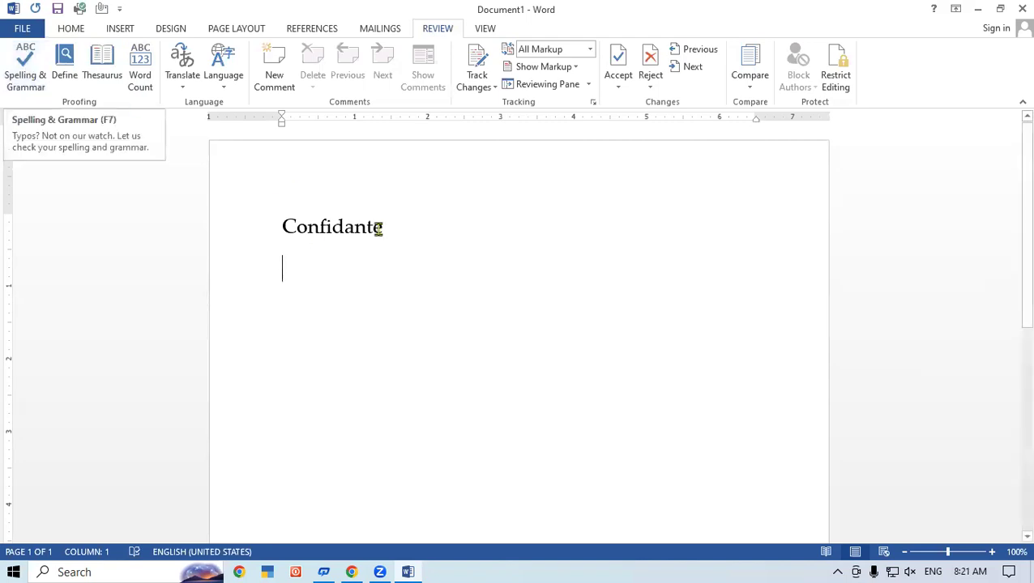
left_click(64, 65)
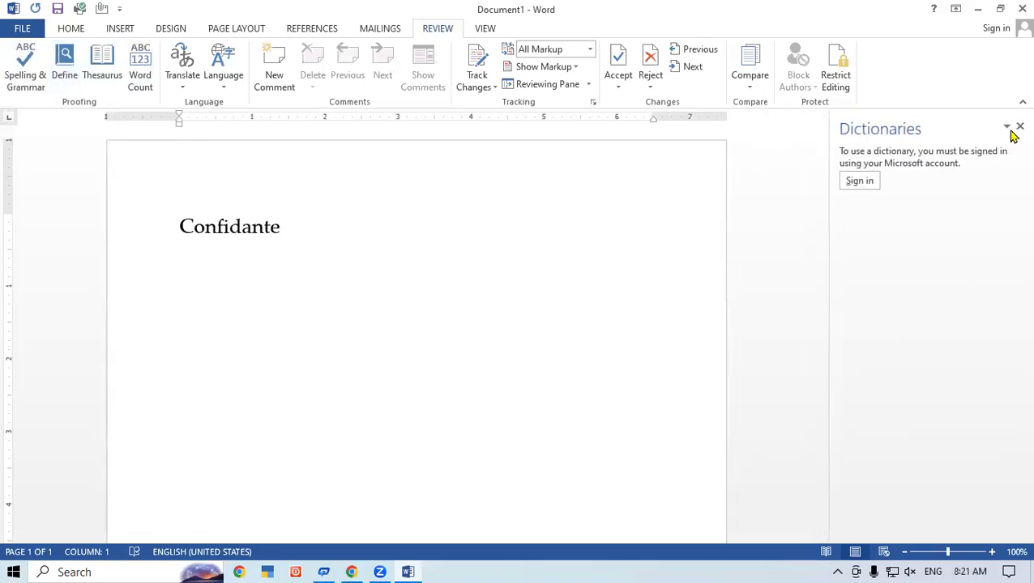
left_click(1019, 128)
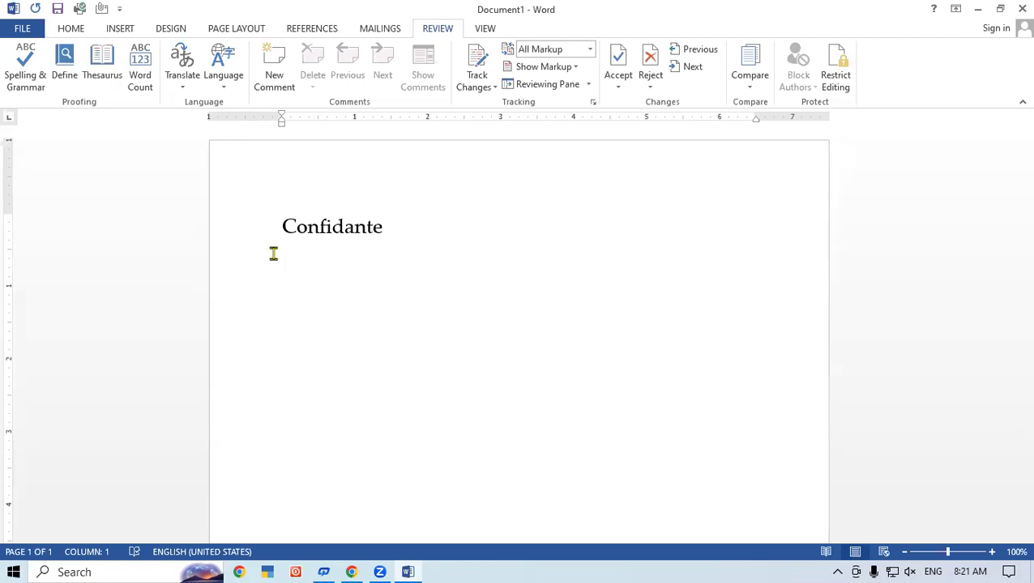
- Type 'True' on the new line, select it, and show its synonyms in the Thesaurus
type("True")
left_click_drag(328, 271, 275, 285)
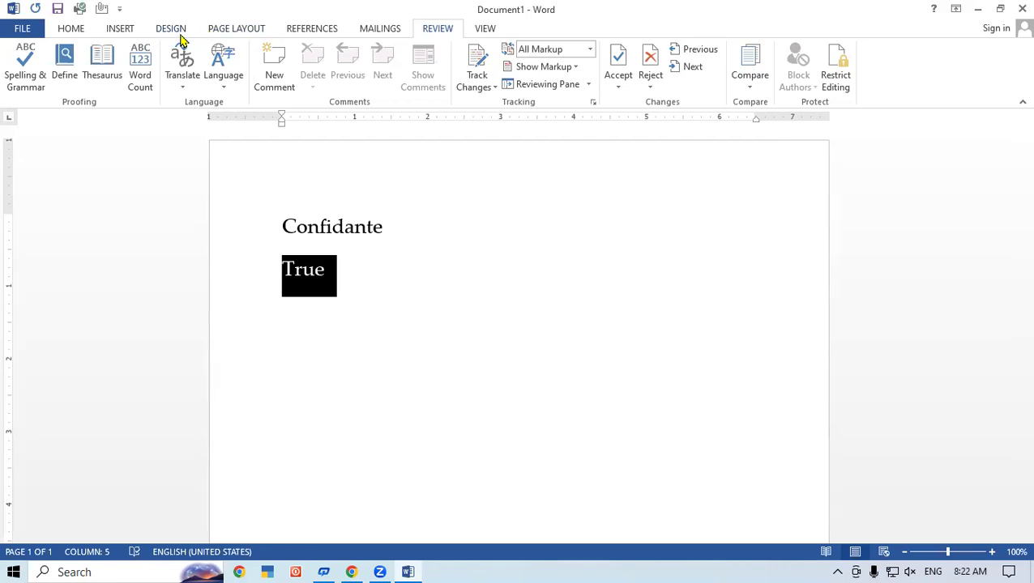
left_click(101, 67)
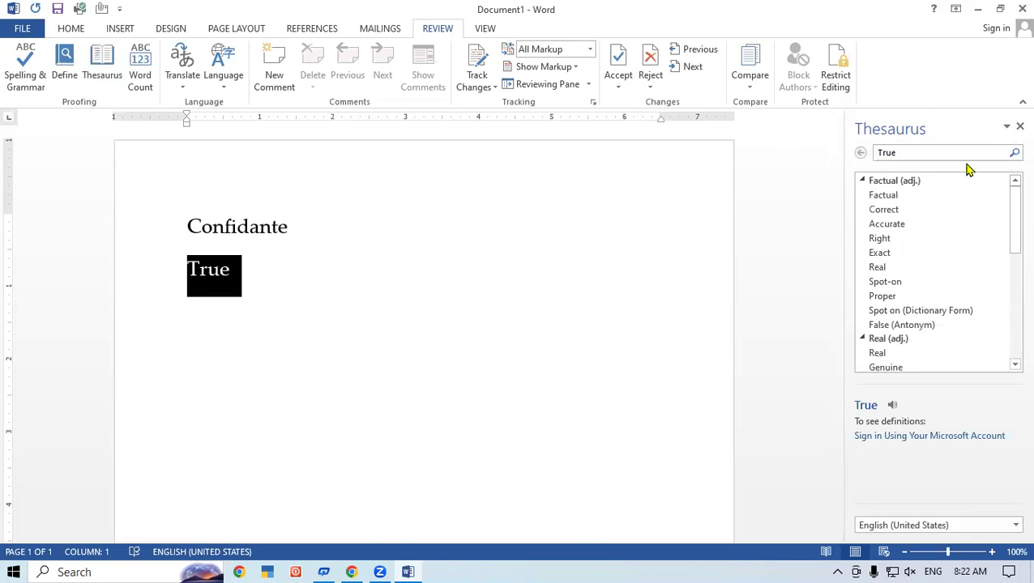
- Look up synonyms for 'Computer' in the Thesaurus pane, then close the pane
left_click(923, 152)
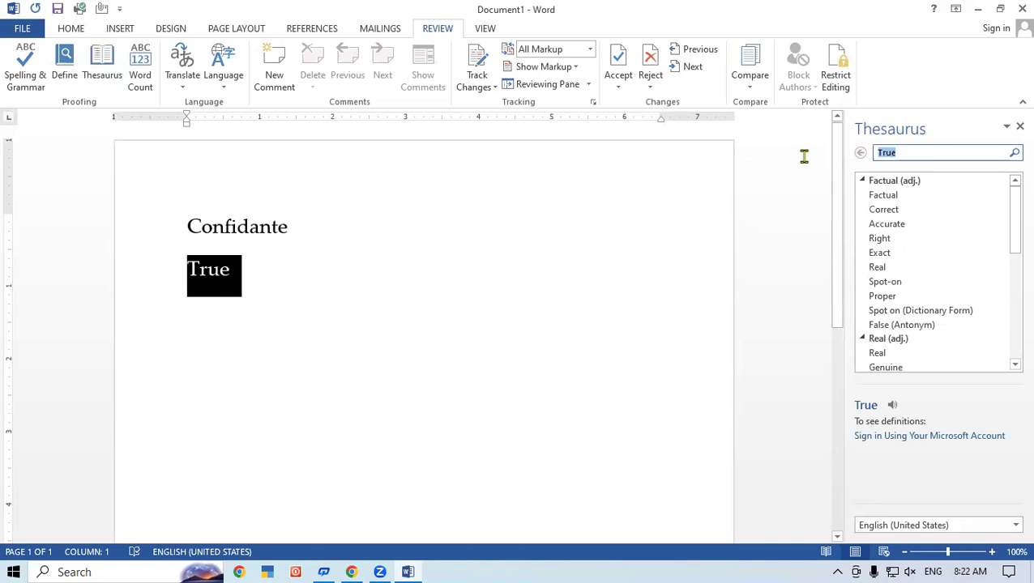
type("Co")
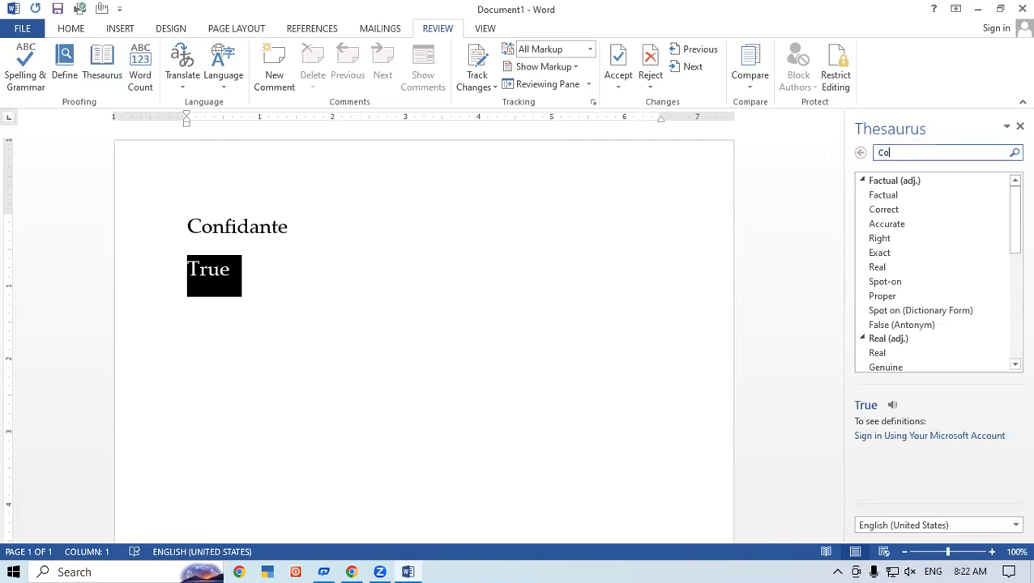
type("mputed")
key("BackSpace")
type("r")
left_click(1014, 154)
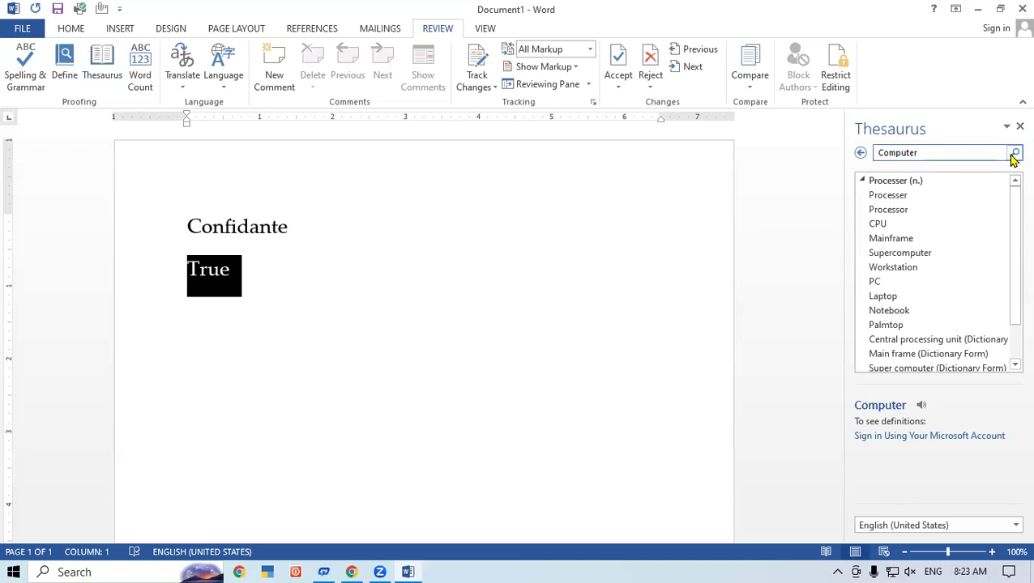
left_click(923, 153)
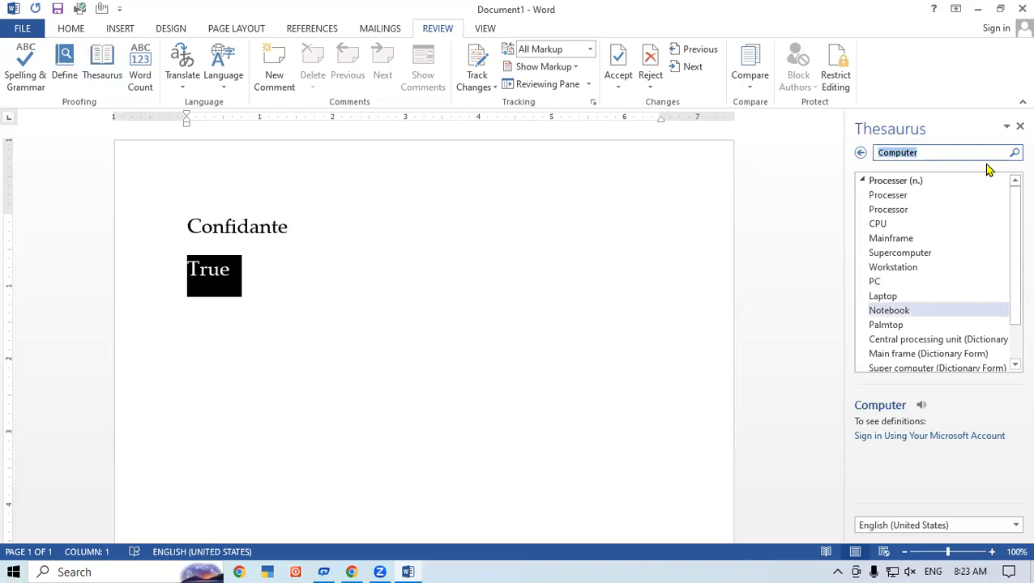
left_click(1018, 128)
left_click(341, 281)
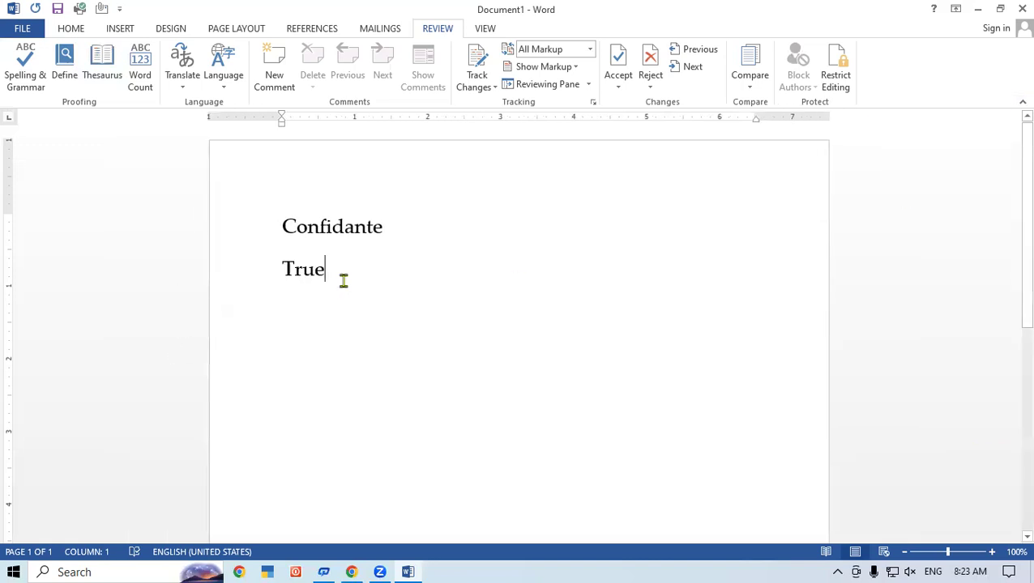
key("Return")
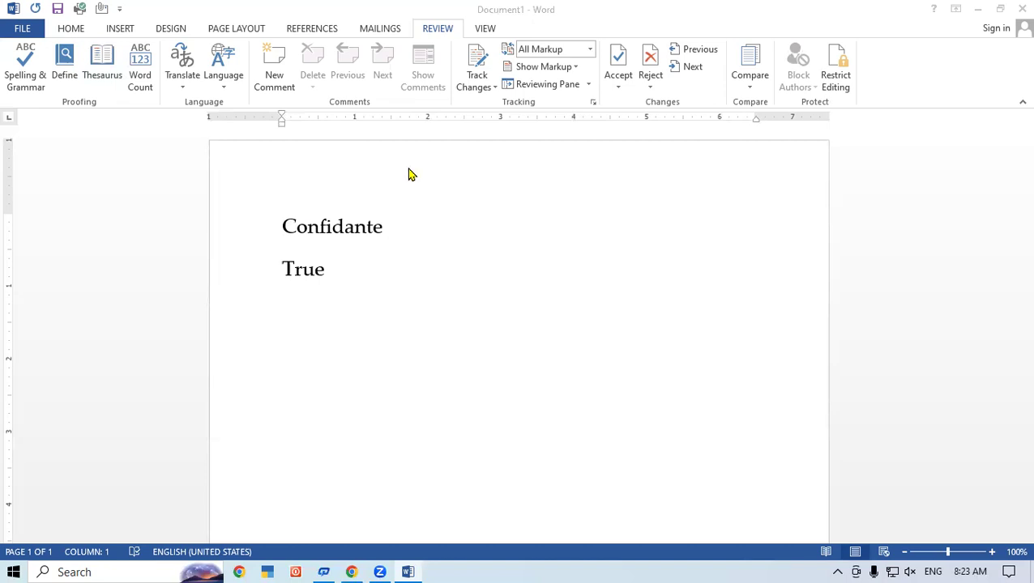
left_click(438, 363)
left_click(355, 271)
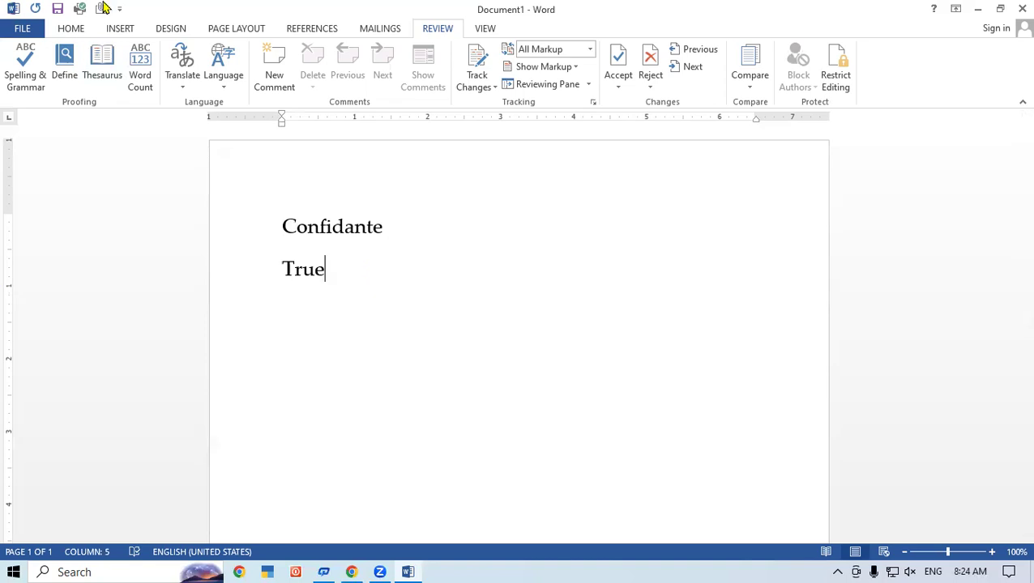
- Show Word Count statistics (1 page, 2 words, 14 characters) and move the dialog aside
left_click(153, 65)
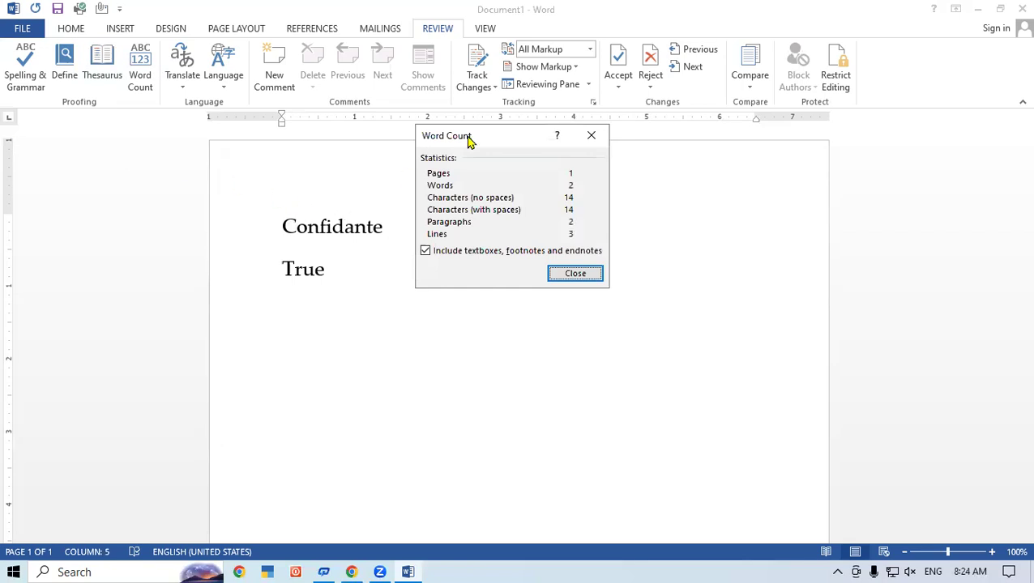
left_click_drag(469, 142, 201, 346)
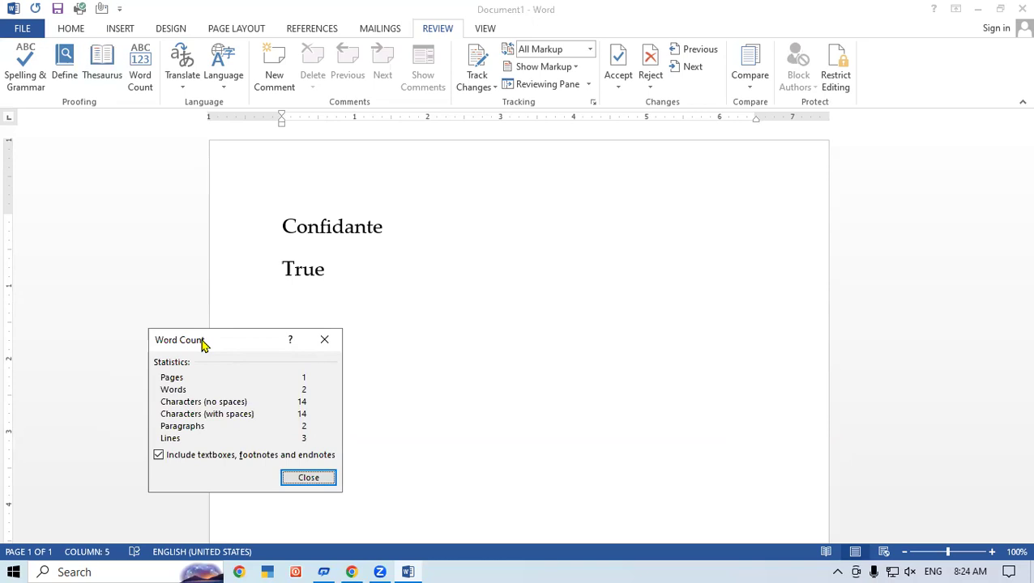
left_click(325, 339)
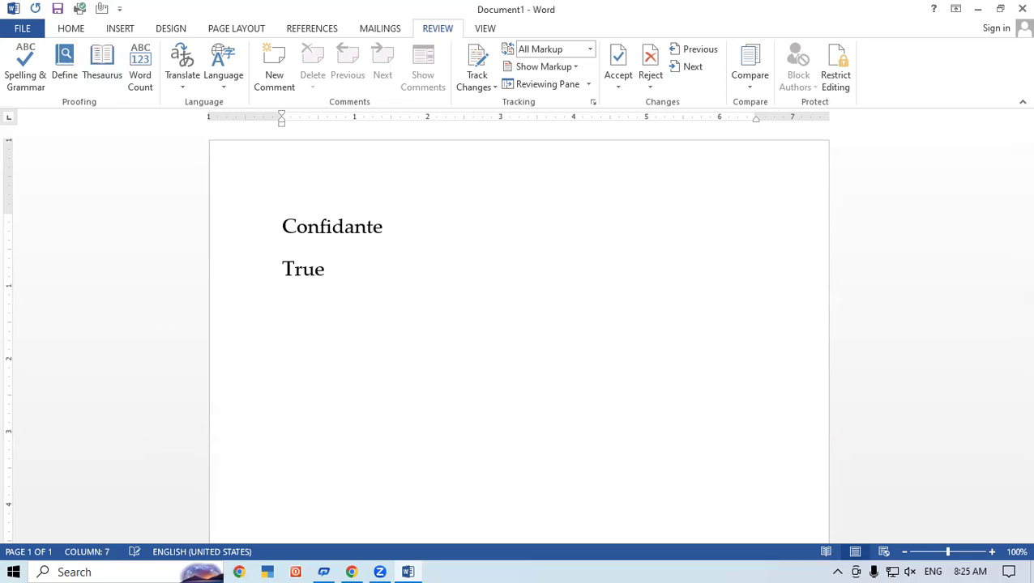
left_click(133, 71)
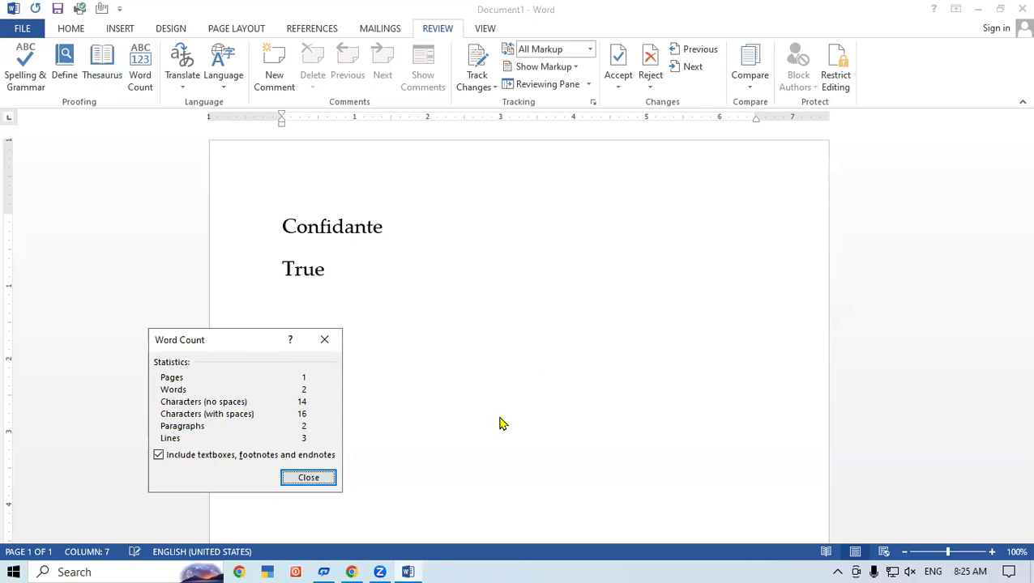
left_click(308, 478)
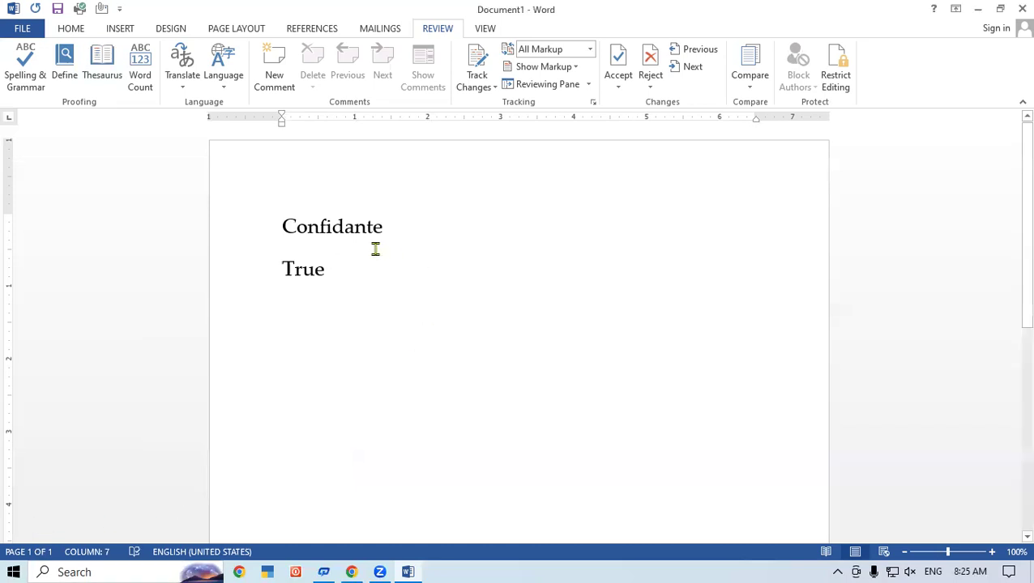
- Insert a tab after 'Confidante' and recheck Word Count, now 18 characters with spaces
left_click(385, 225)
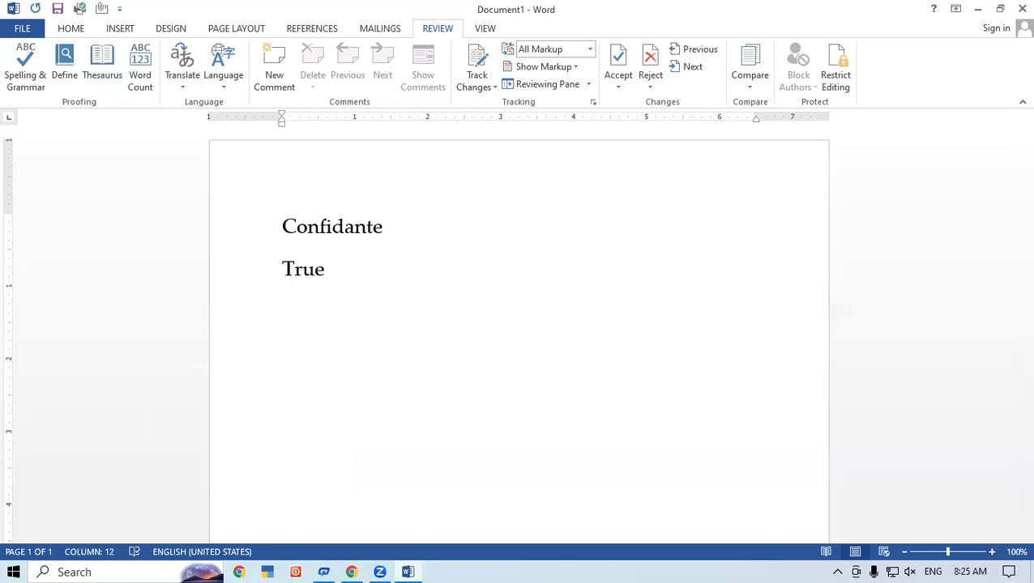
key("Tab")
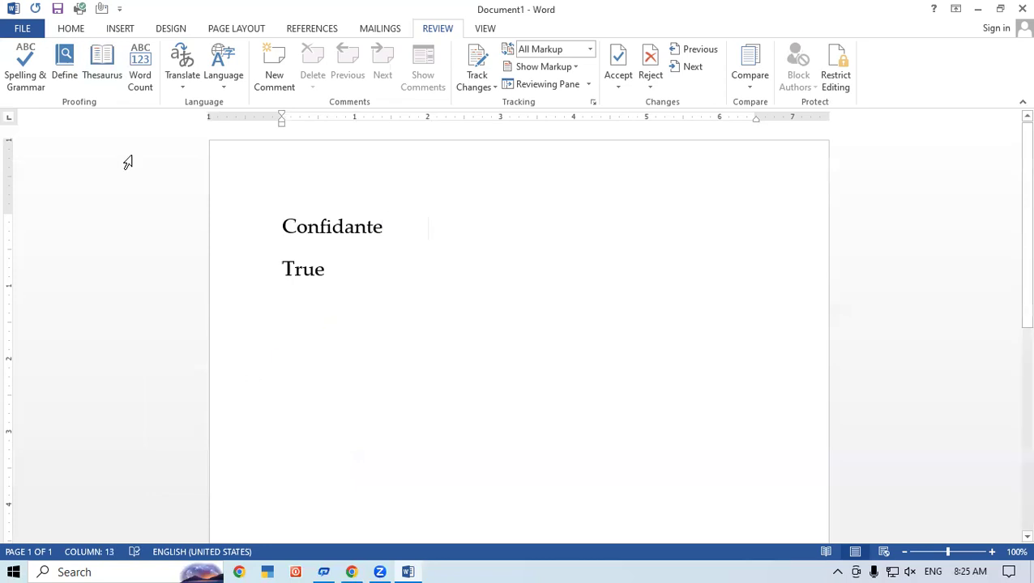
left_click(139, 69)
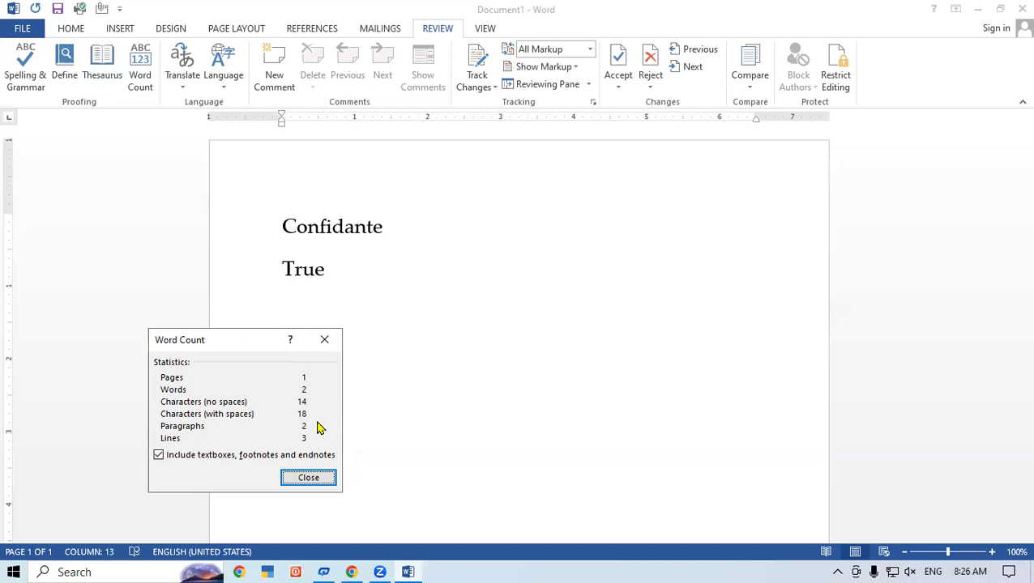
- Close the Word Count dialog and start a new paragraph after 'Confidante'
left_click(301, 478)
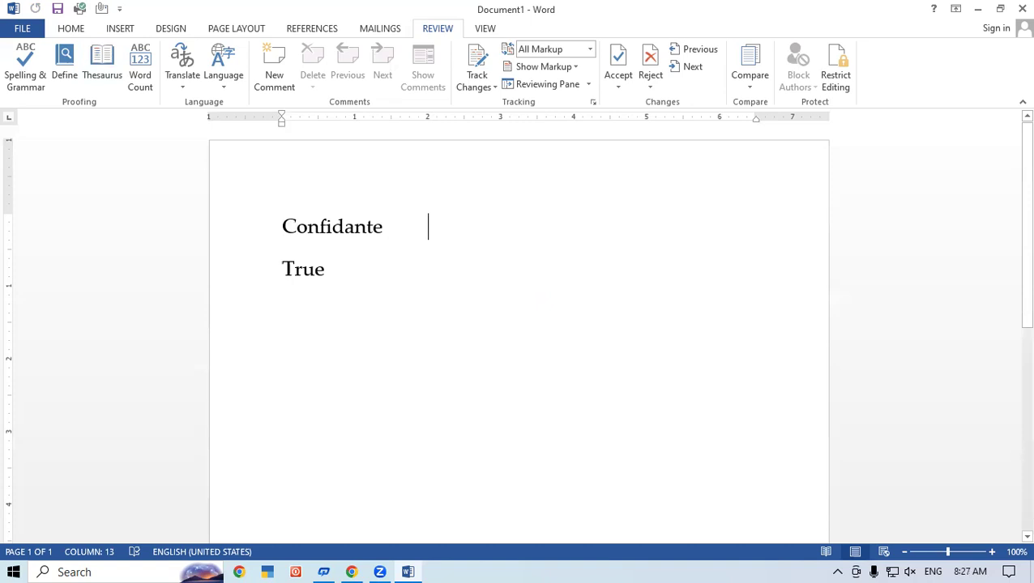
key("Return")
- Create a new document and fill it with sample paragraphs using =rand()
key("ctrl+n")
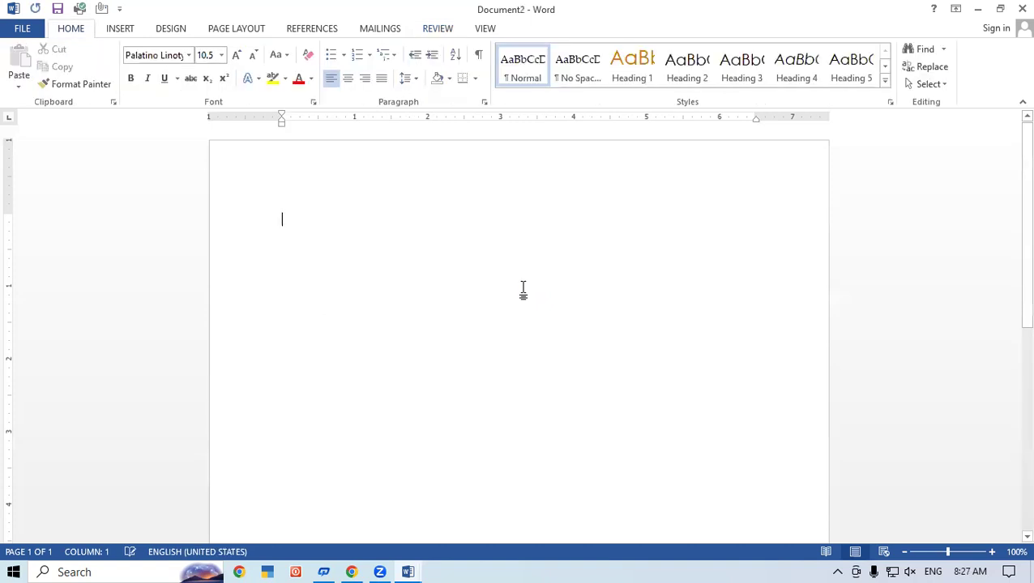
type("=rand()")
key("Return")
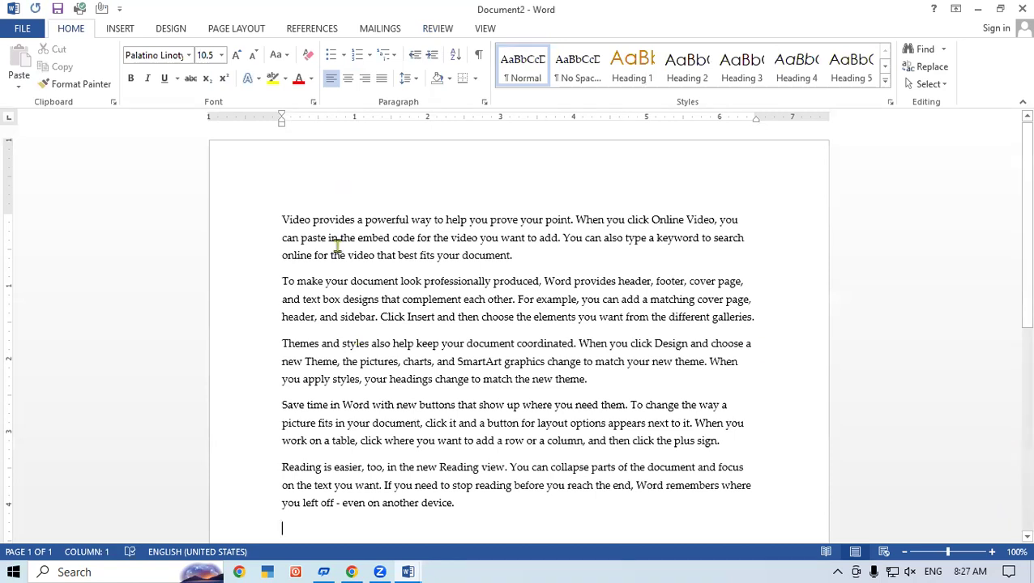
- Enlarge the sample text from the second line to the end to 14 pt
left_click_drag(258, 237, 267, 301)
left_click_drag(483, 565, 446, 375)
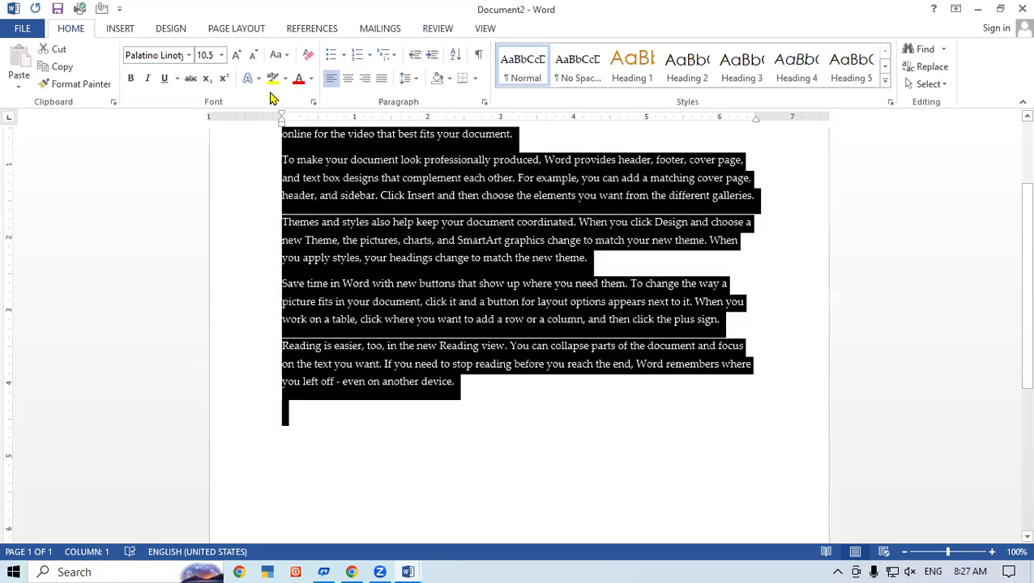
key("ctrl+shift+period")
key("ctrl+shift+period")
key("ctrl+shift+period")
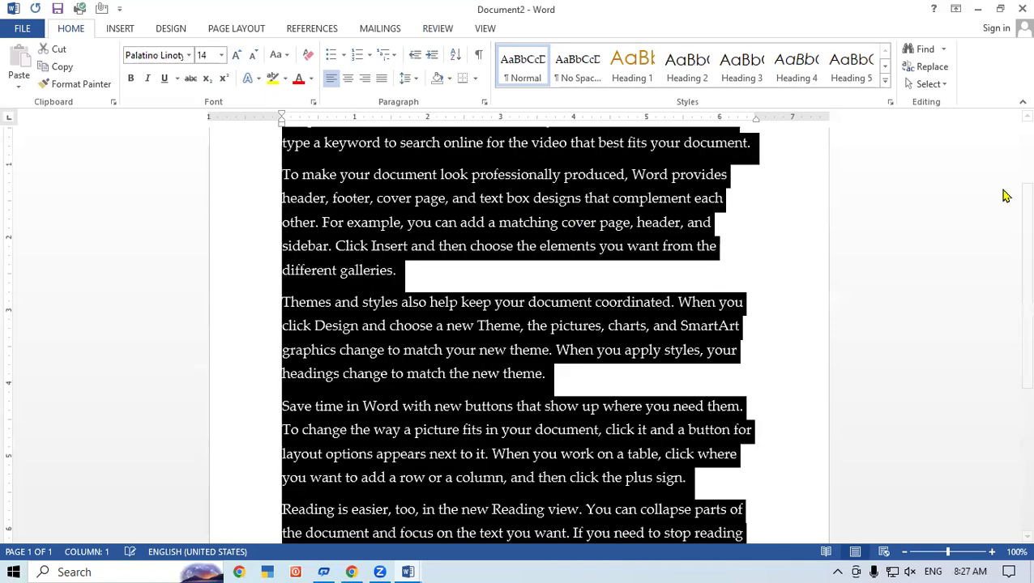
scroll(1012, 242, "down", 1)
scroll(516, 299, "up", 2)
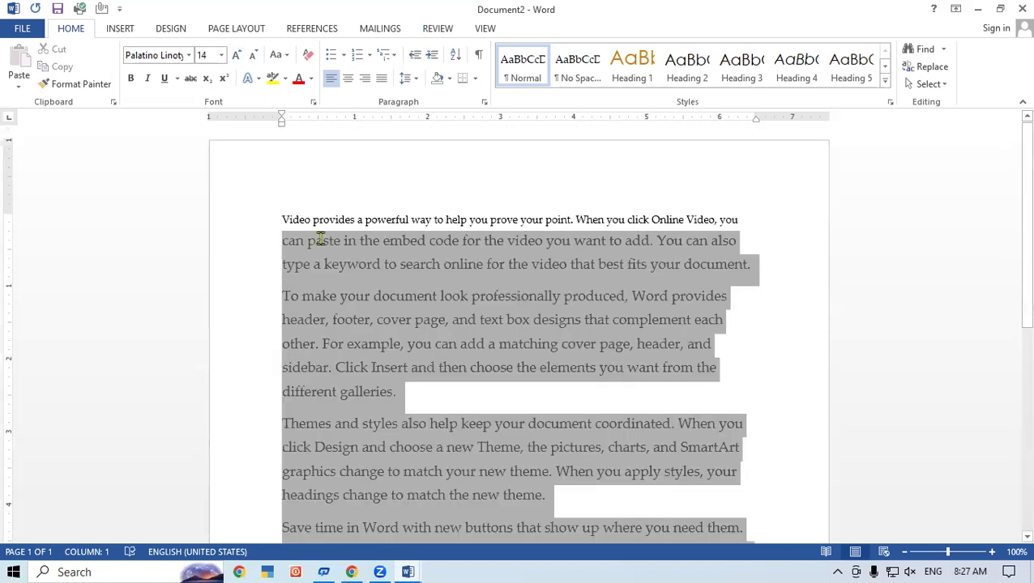
left_click(281, 220)
- Grow the first line's font two steps, then select the whole first paragraph
left_click_drag(729, 220, 316, 183)
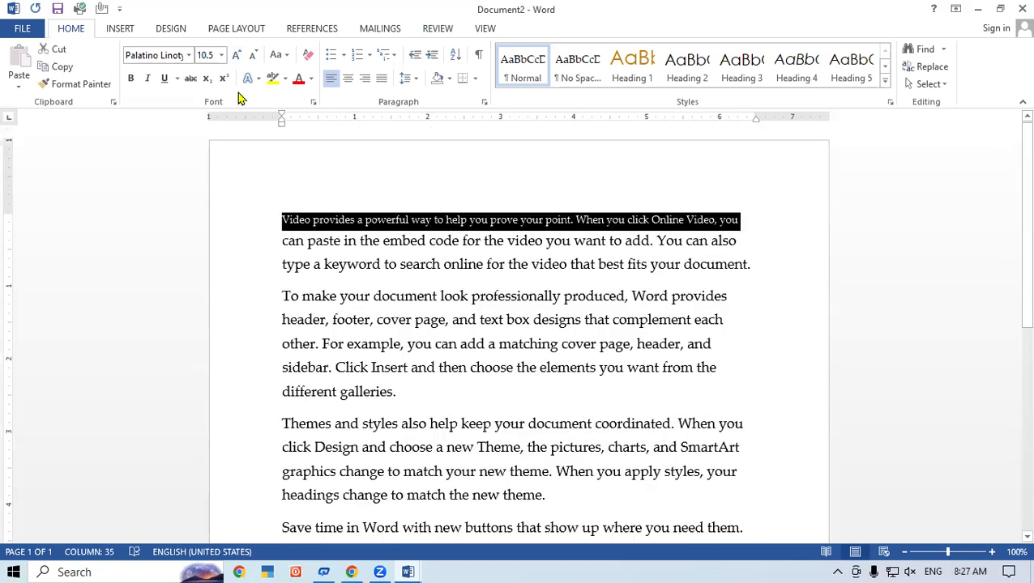
key("ctrl+shift+period")
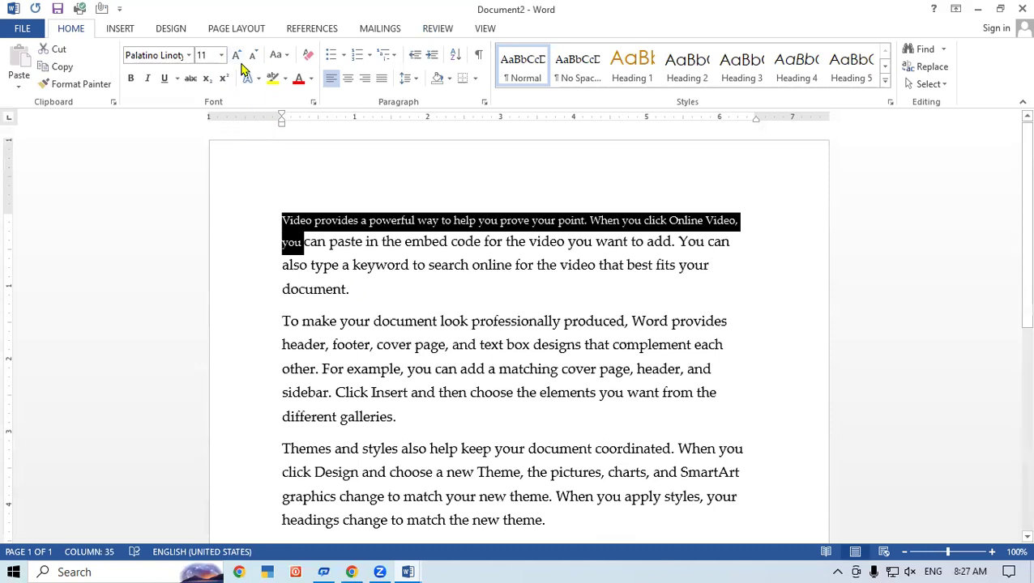
left_click(236, 54)
left_click(438, 317)
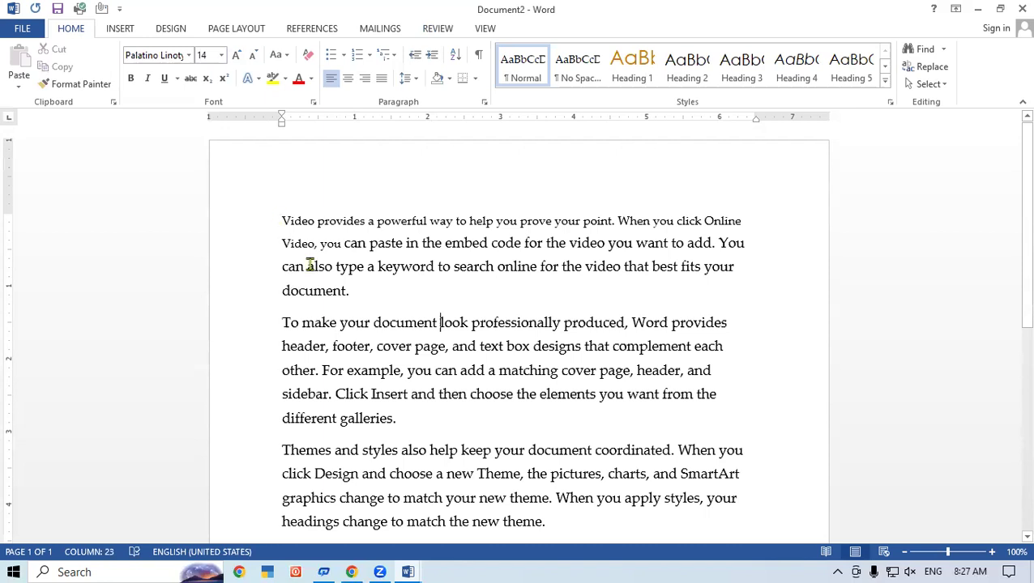
triple_click(392, 292)
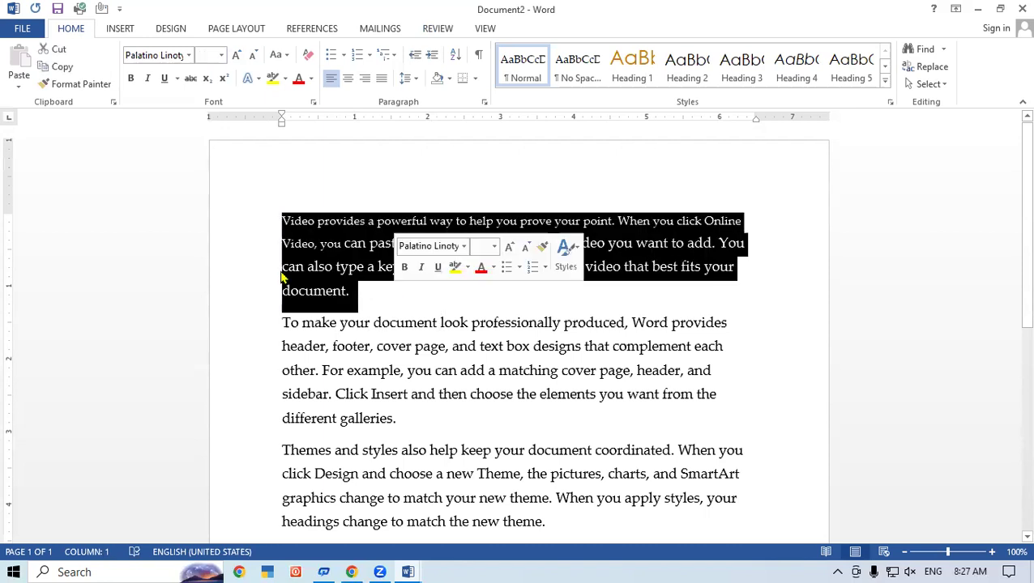
left_click(432, 29)
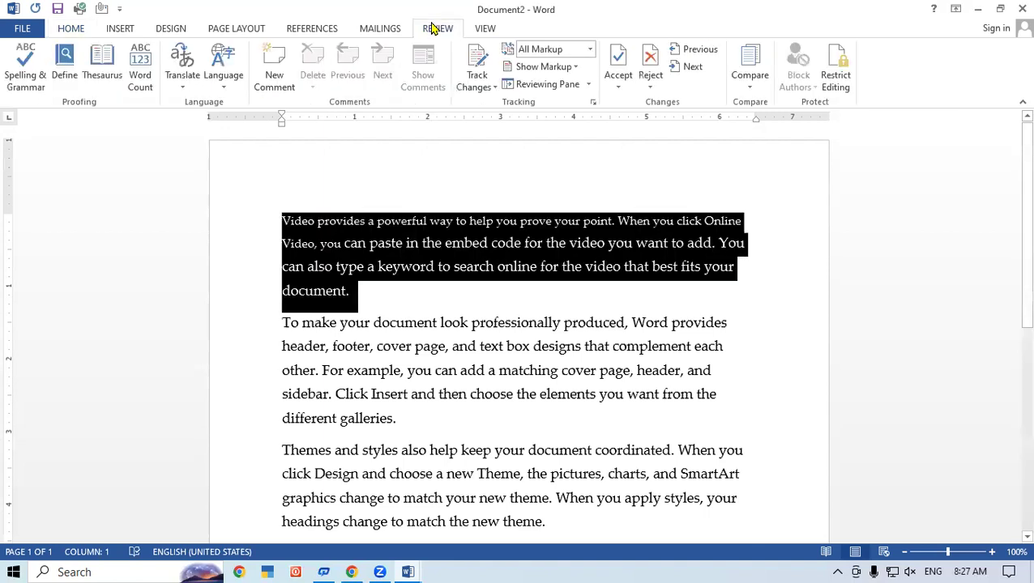
- Translate the selected first paragraph from English (United States) into Hindi in the Research pane
left_click(170, 58)
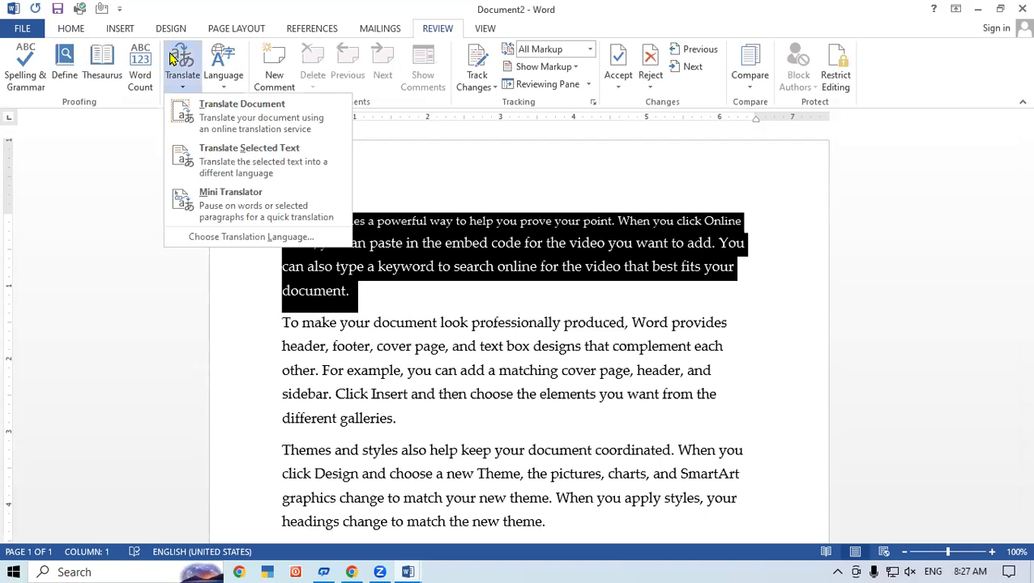
left_click(290, 160)
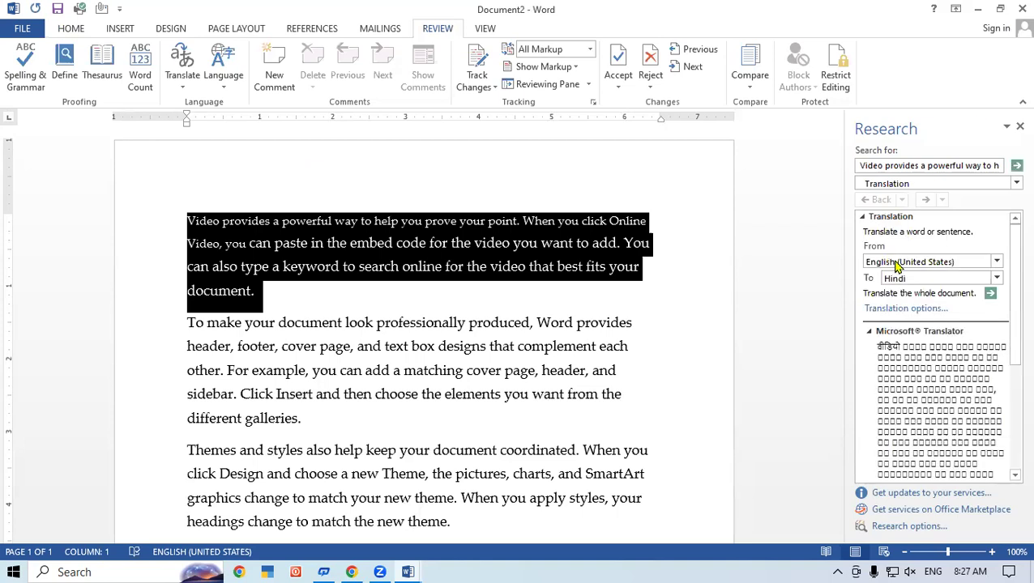
left_click(999, 279)
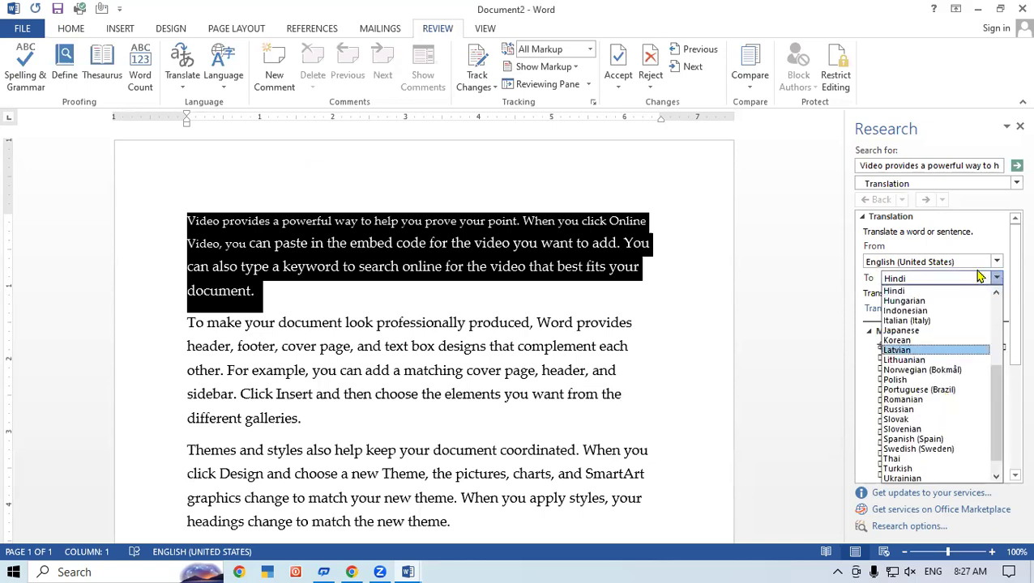
left_click_drag(996, 397, 1007, 322)
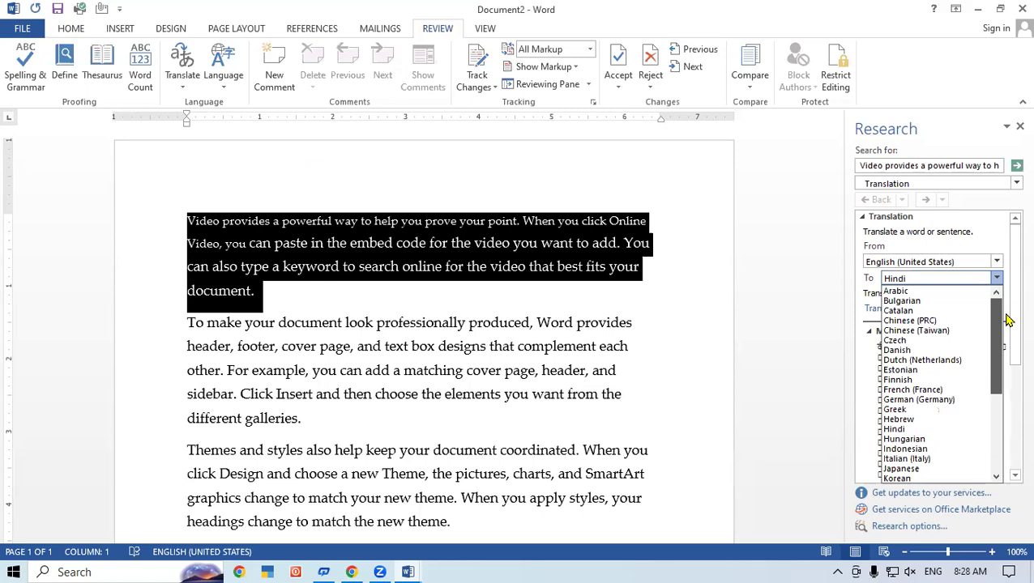
left_click_drag(1007, 321, 1004, 346)
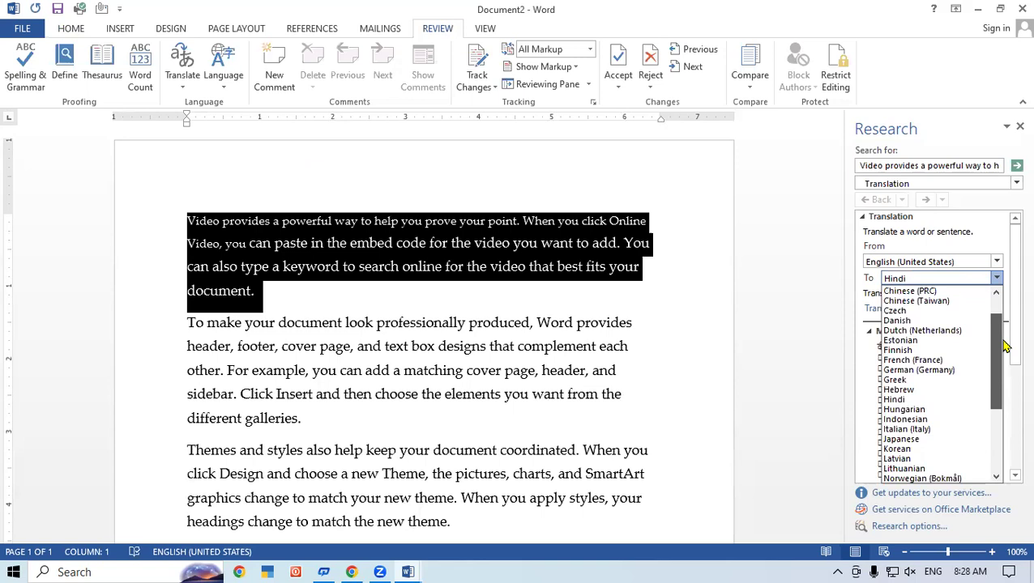
left_click_drag(1004, 346, 999, 399)
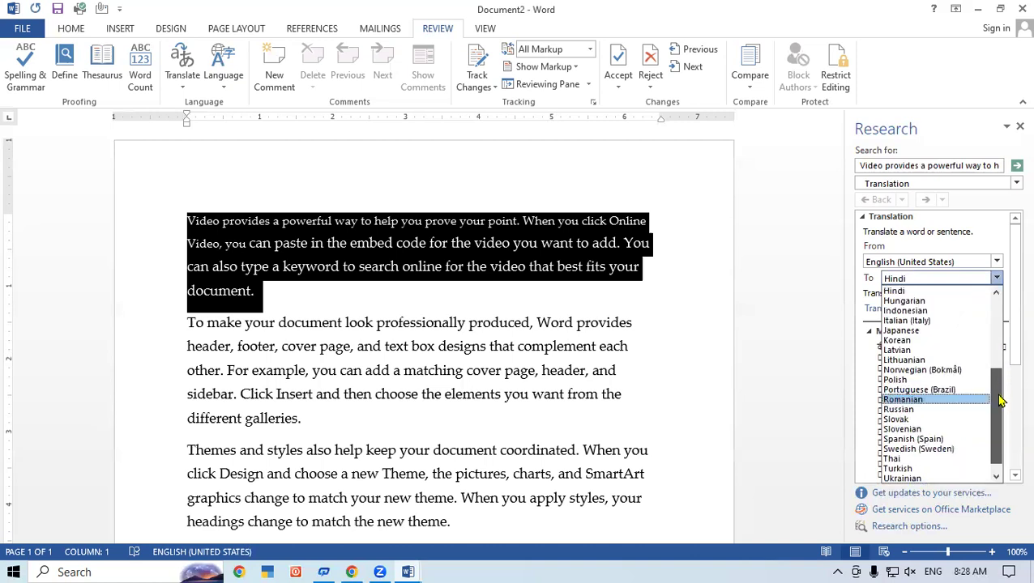
scroll(1001, 421, "down", 1)
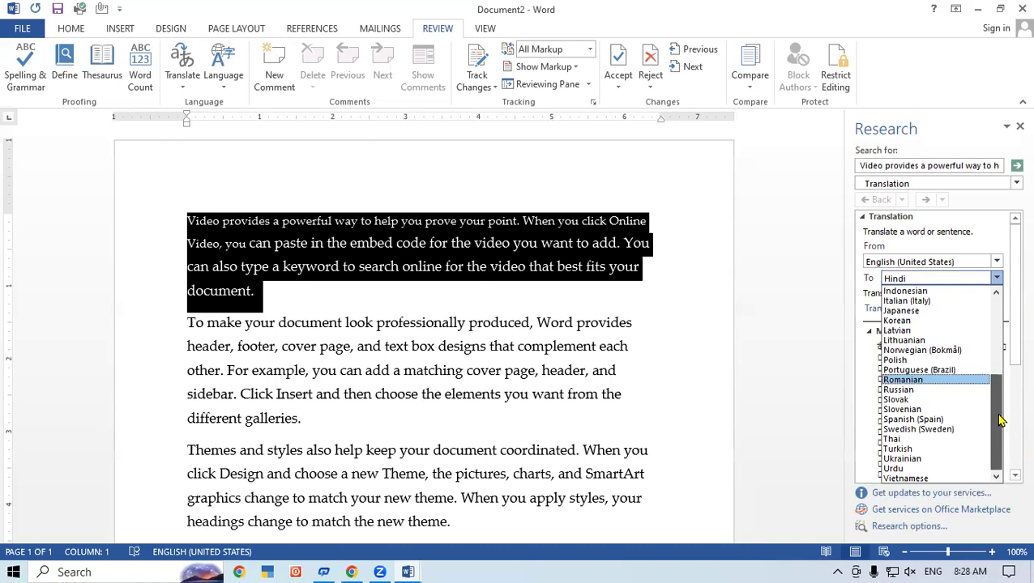
scroll(1002, 385, "up", 2)
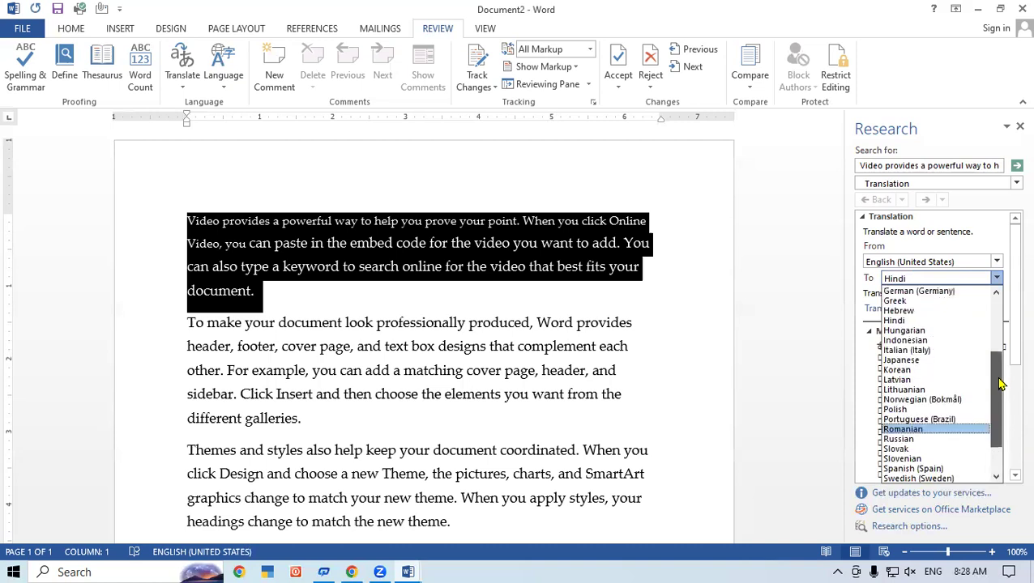
left_click_drag(1002, 385, 993, 440)
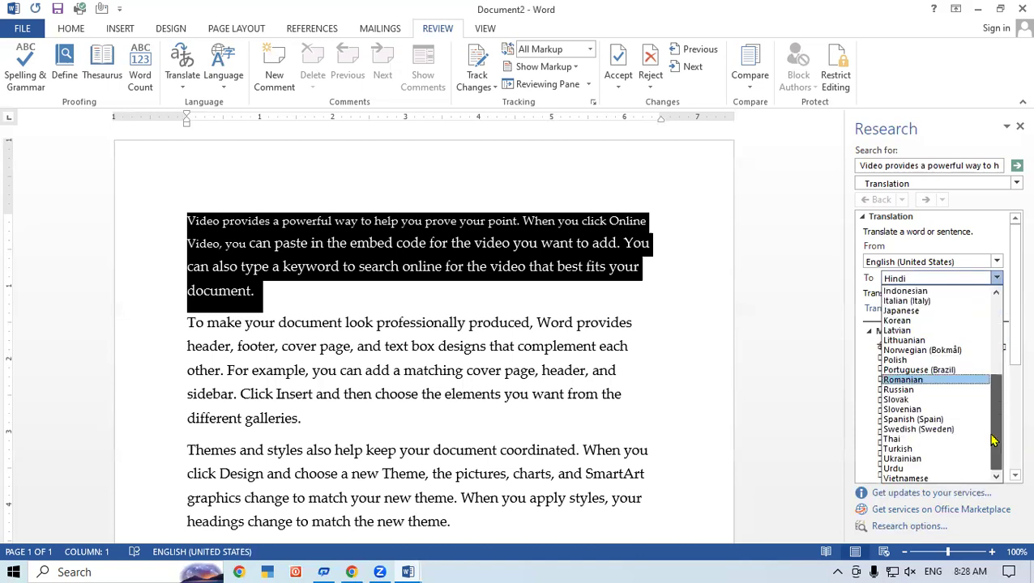
left_click_drag(994, 440, 998, 320)
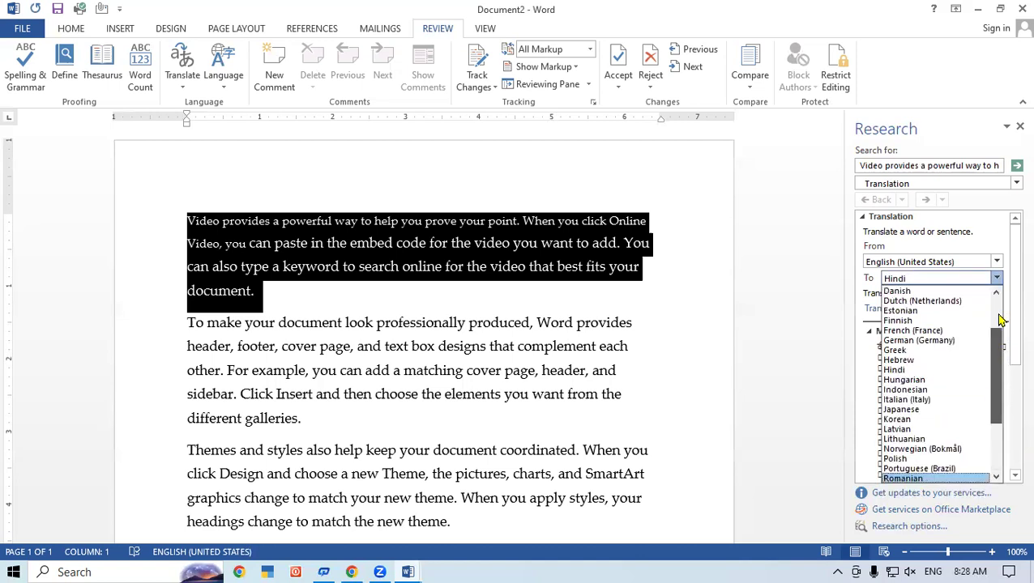
left_click_drag(994, 416, 993, 461)
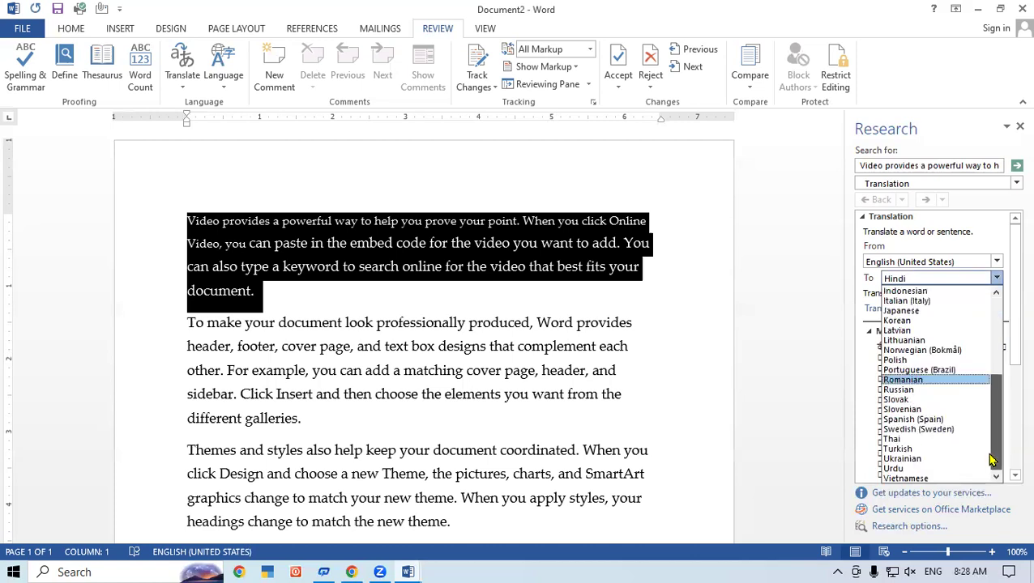
left_click_drag(992, 460, 997, 411)
- Insert the Hindi translation over the first paragraph, then close the Research pane and proofing notice
left_click(1009, 233)
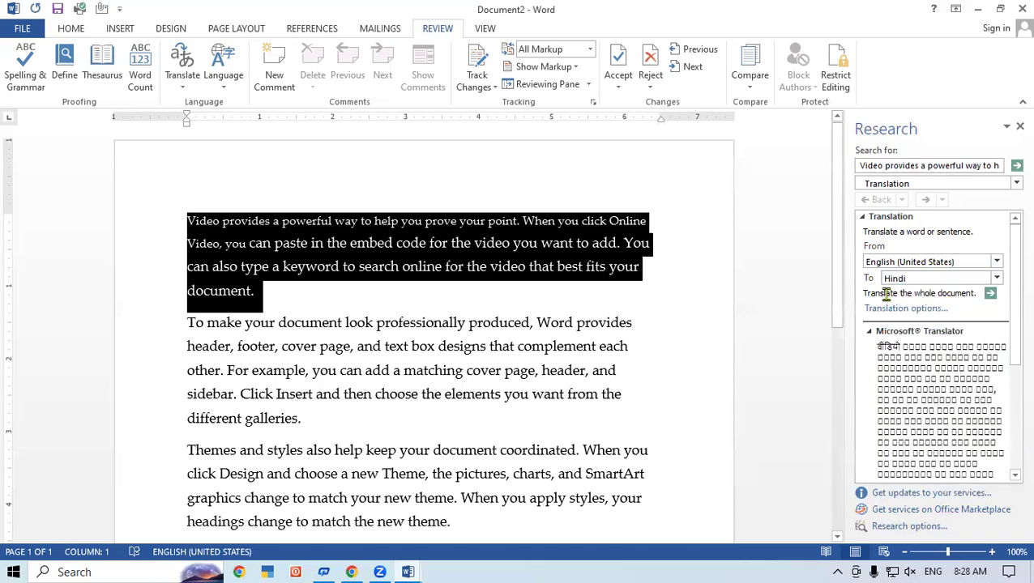
scroll(957, 324, "down", 1)
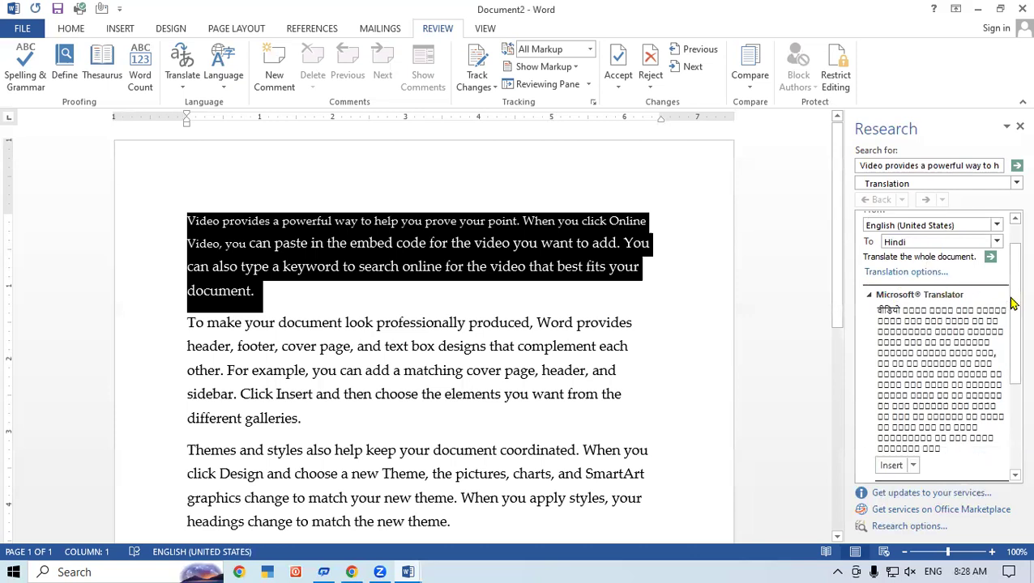
left_click(892, 466)
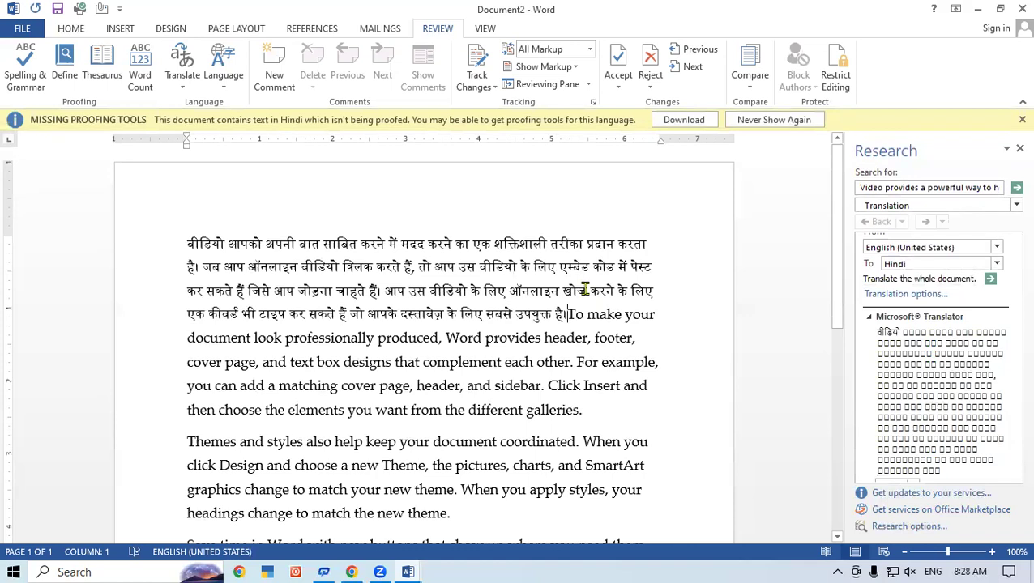
left_click(1019, 149)
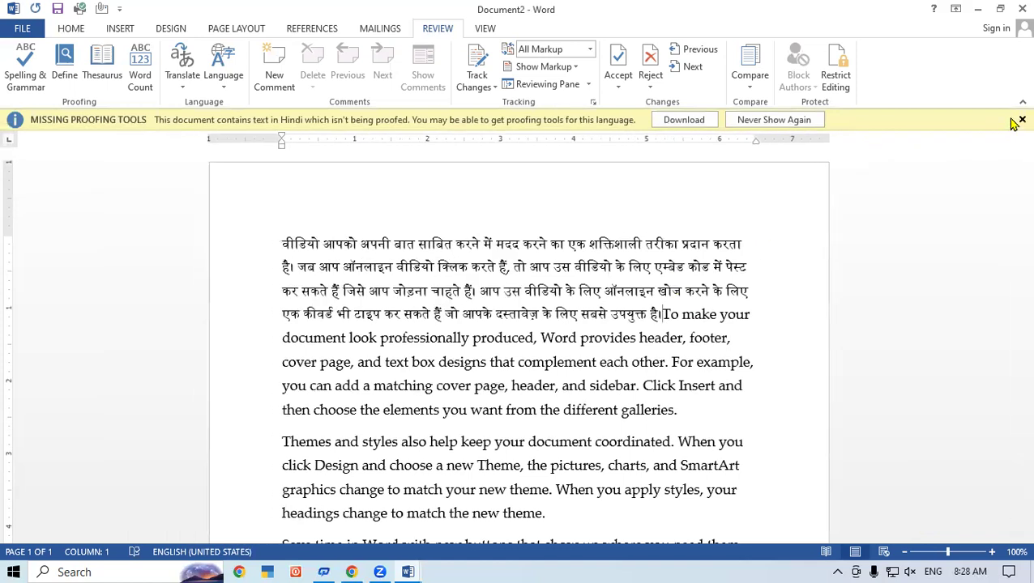
left_click(1019, 120)
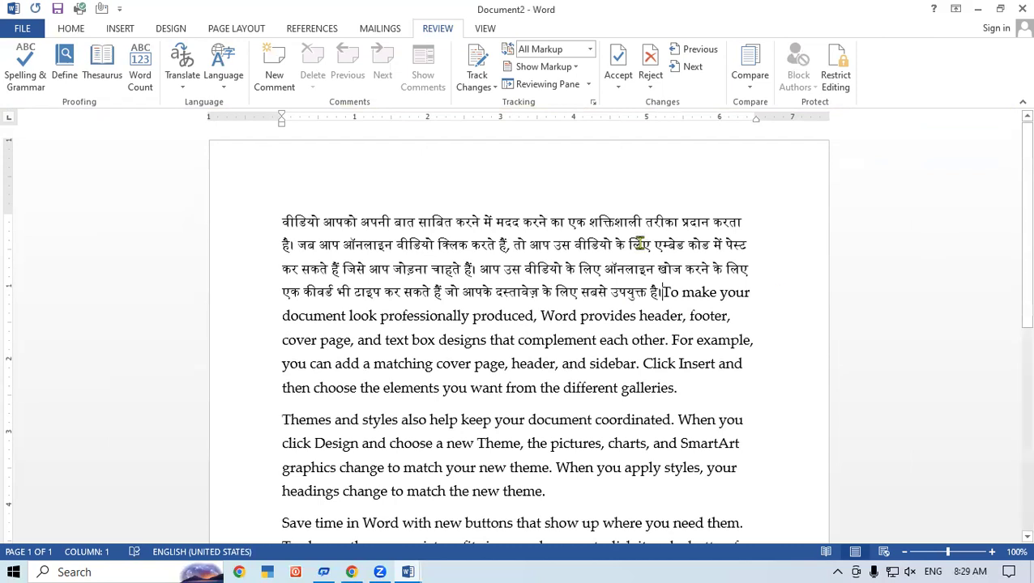
- Type 'Ram is a good boy.' on a blank line below the Hindi paragraph and select it
key("Return")
key("Return")
key("Return")
key("Return")
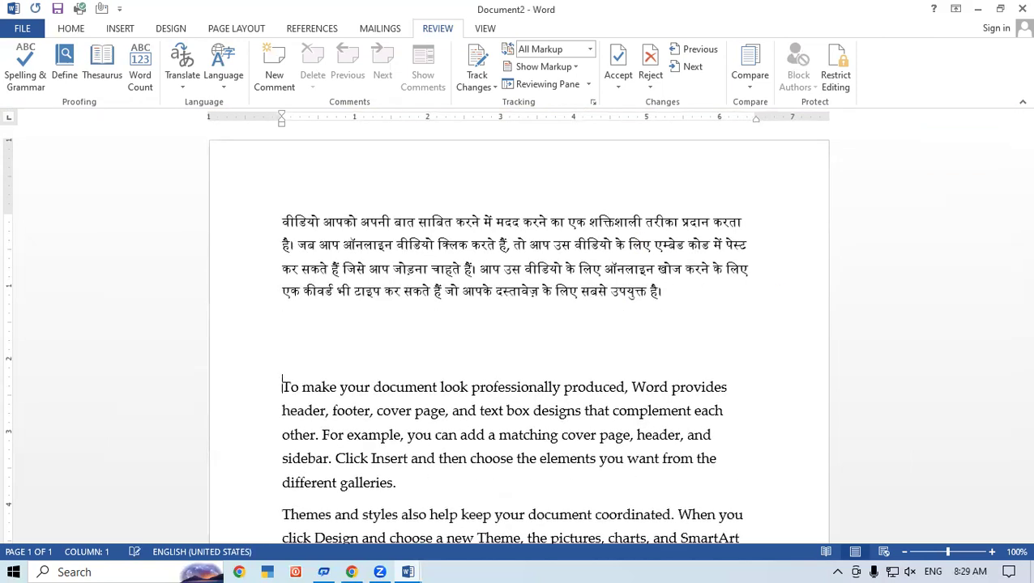
left_click(304, 349)
type("Ram iis a go")
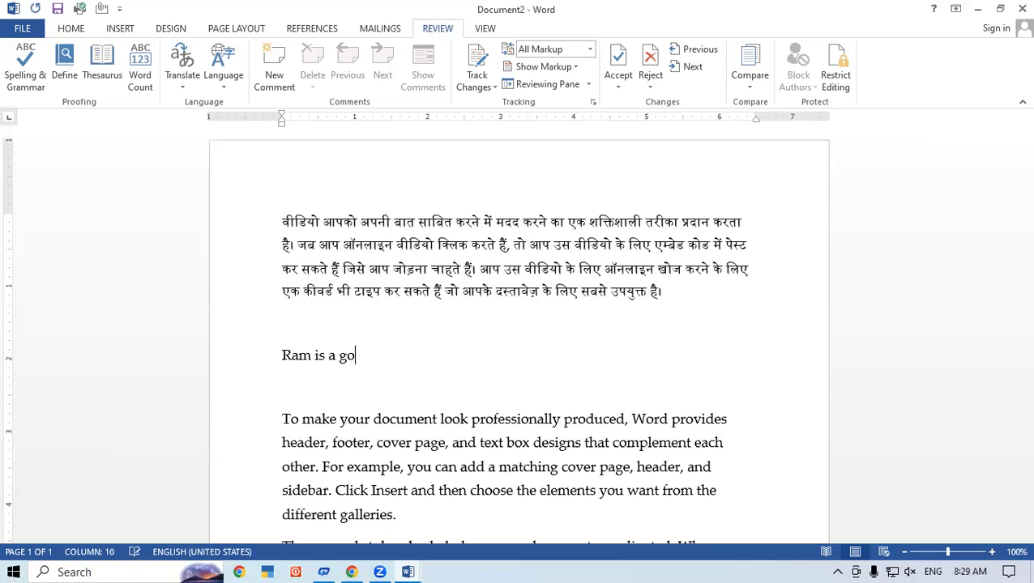
type("od boy.")
triple_click(335, 357)
key("ctrl+c")
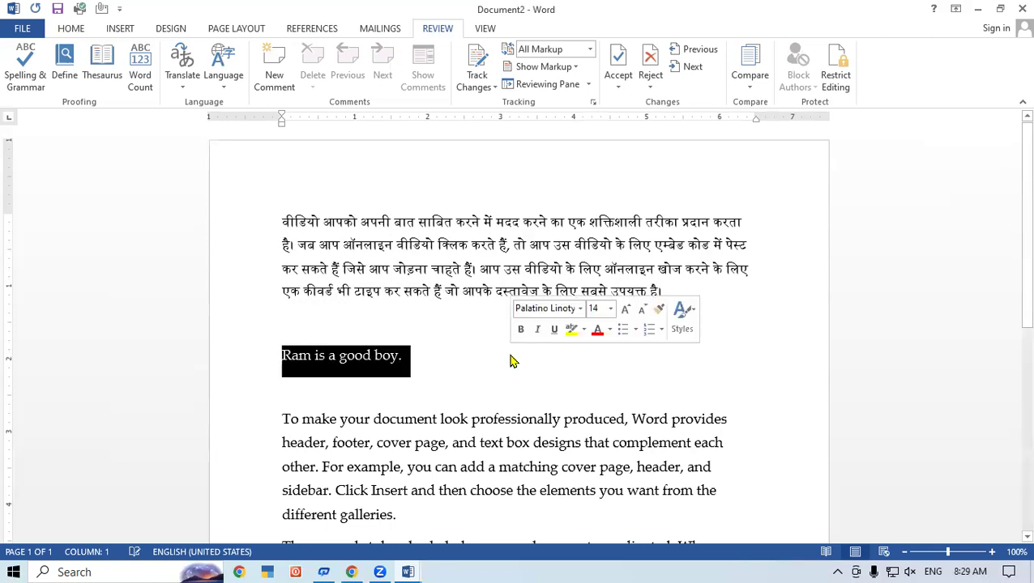
- Replace the selected sentence with its Hindi translation from the Research pane
left_click(185, 81)
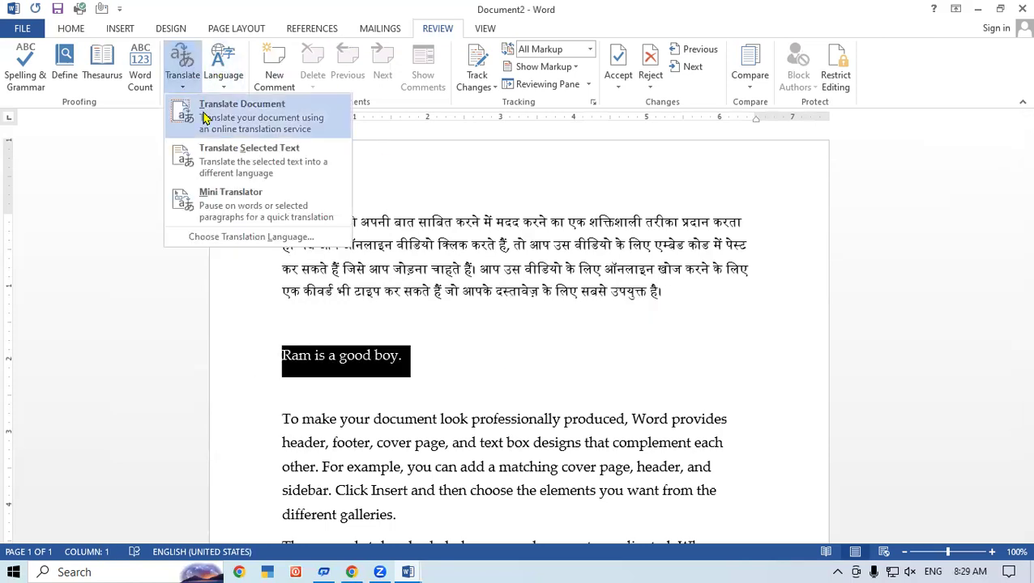
left_click(238, 159)
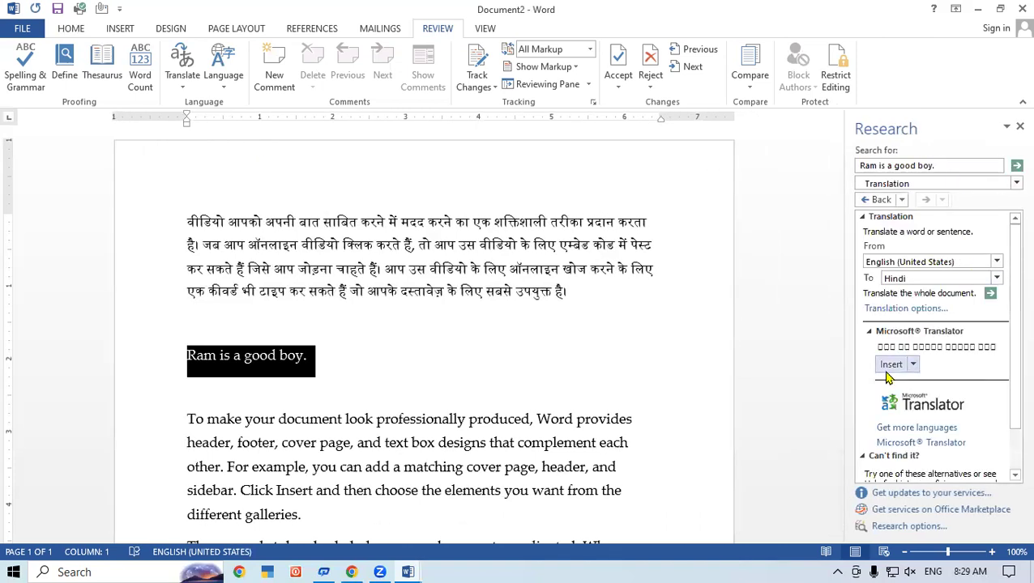
left_click(891, 365)
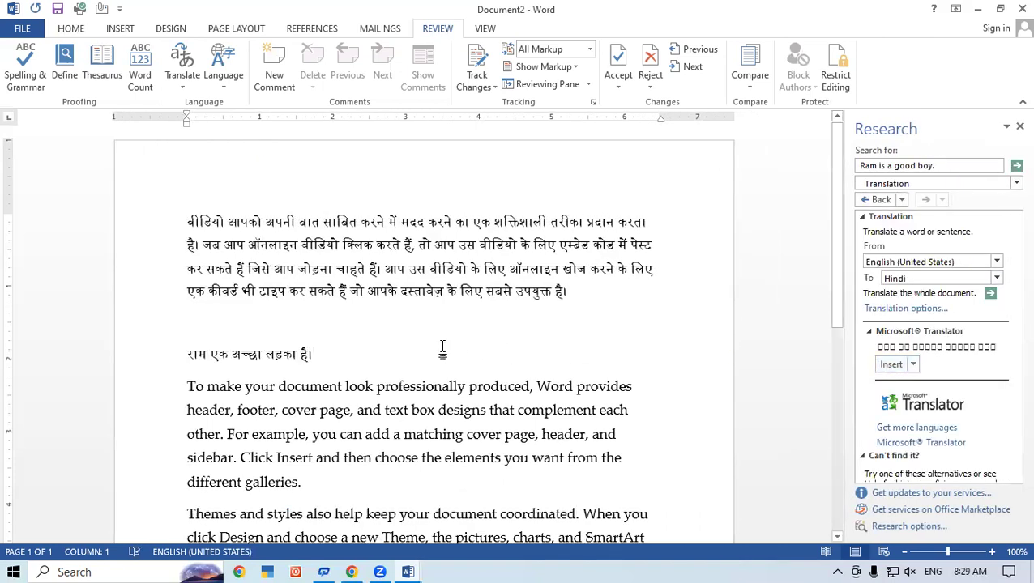
- Enlarge the Hindi line to 22 pt and close the research panel
left_click(130, 331)
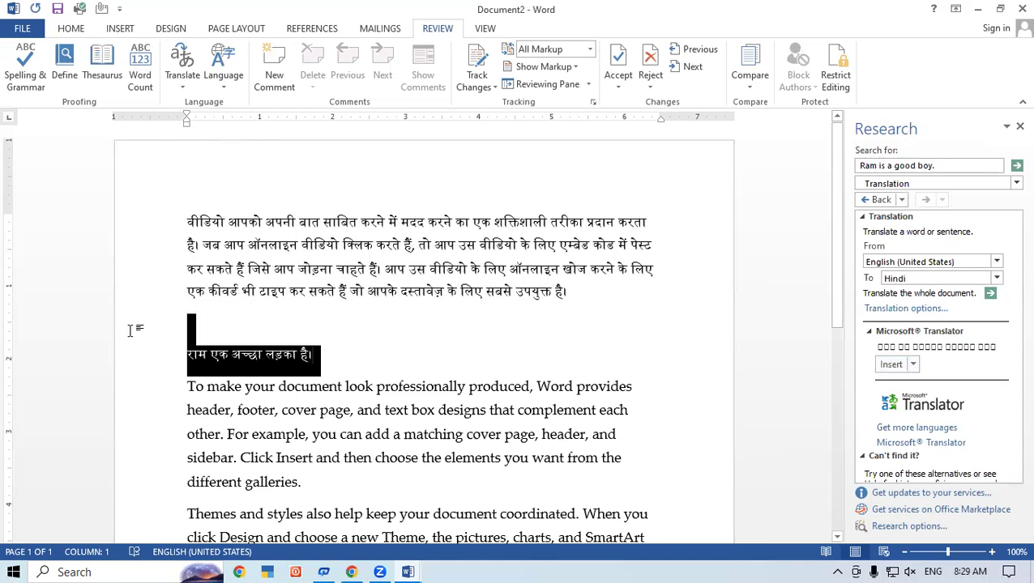
left_click(73, 31)
left_click(237, 54)
left_click(238, 54)
left_click(237, 54)
left_click(237, 54)
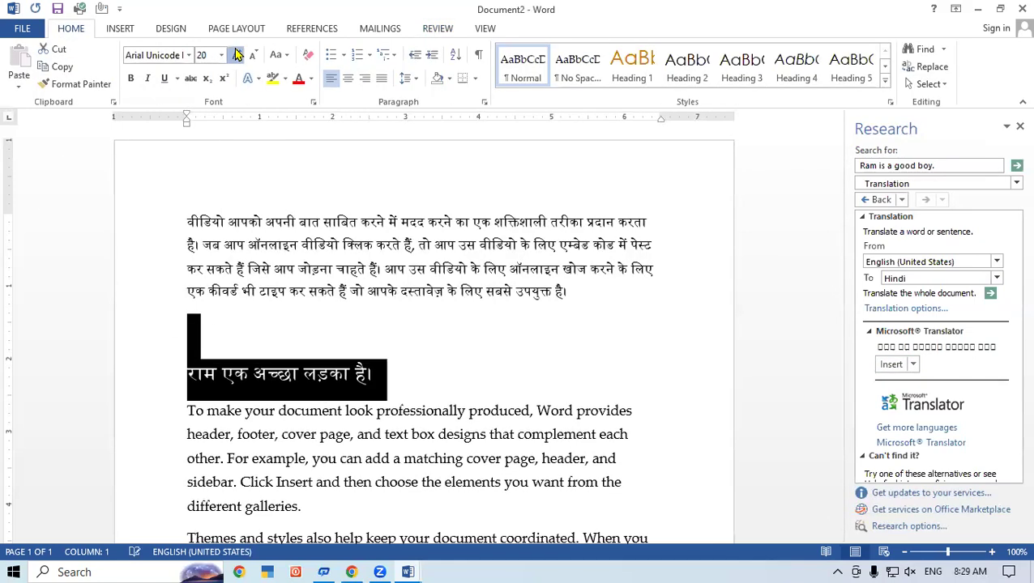
left_click(237, 55)
left_click(478, 397)
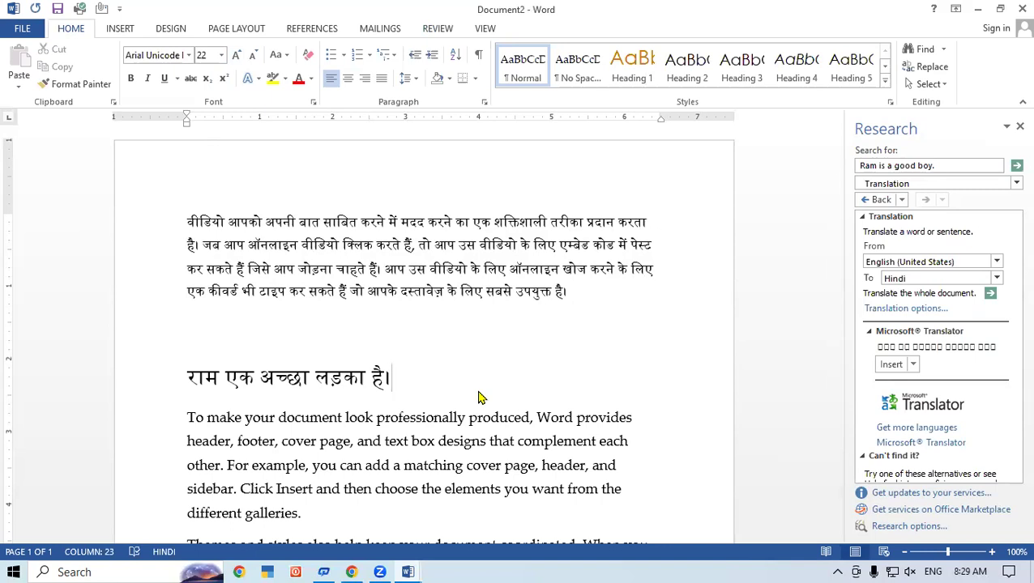
left_click(1020, 126)
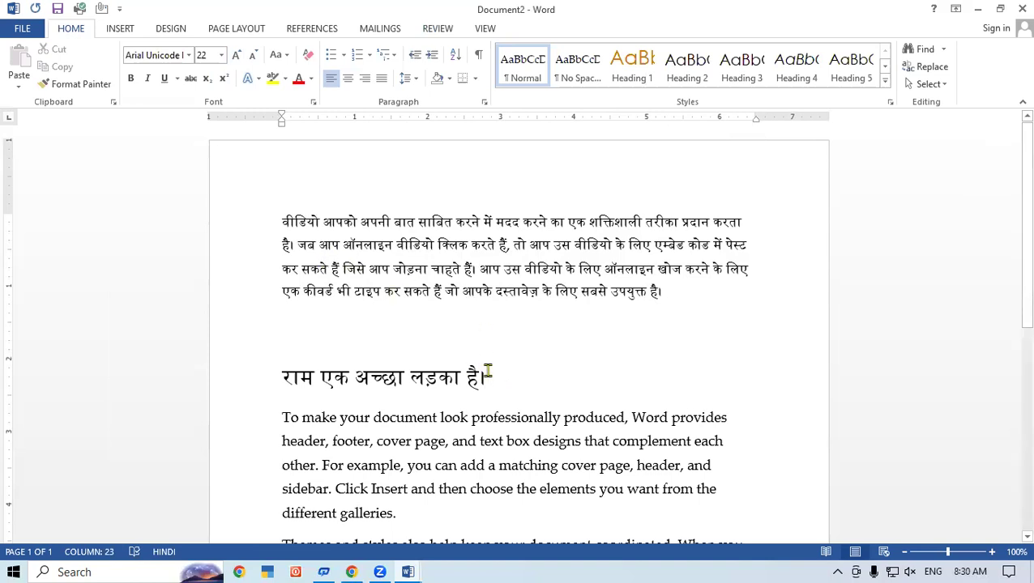
- Undo the enlargement and translation, then paste a second copy of 'Ram is a good boy.' below
key("shift+Up")
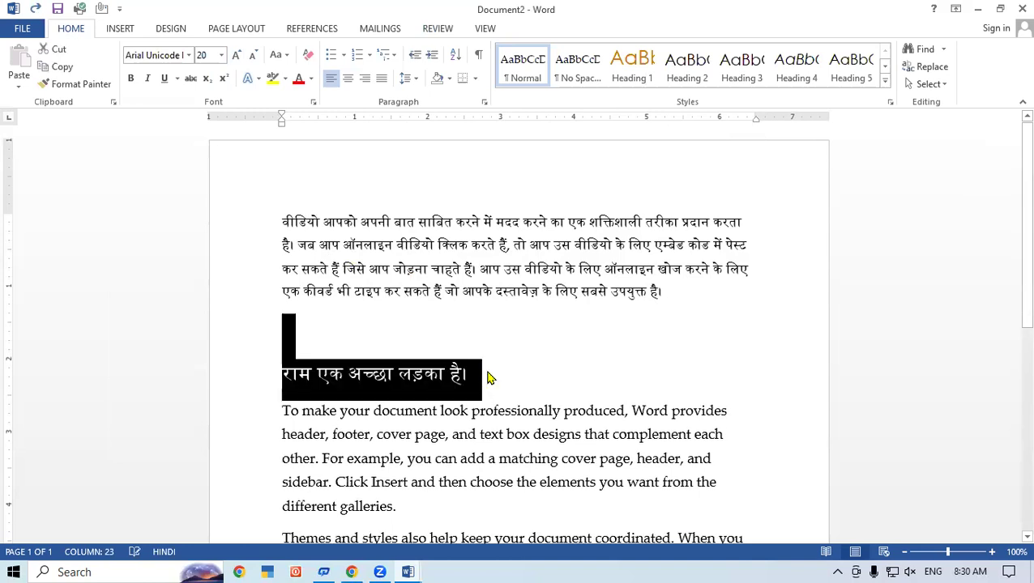
key("ctrl+bracketleft")
key("ctrl+bracketleft")
key("ctrl+bracketleft")
key("ctrl+bracketleft")
key("ctrl+bracketleft")
key("ctrl+bracketleft")
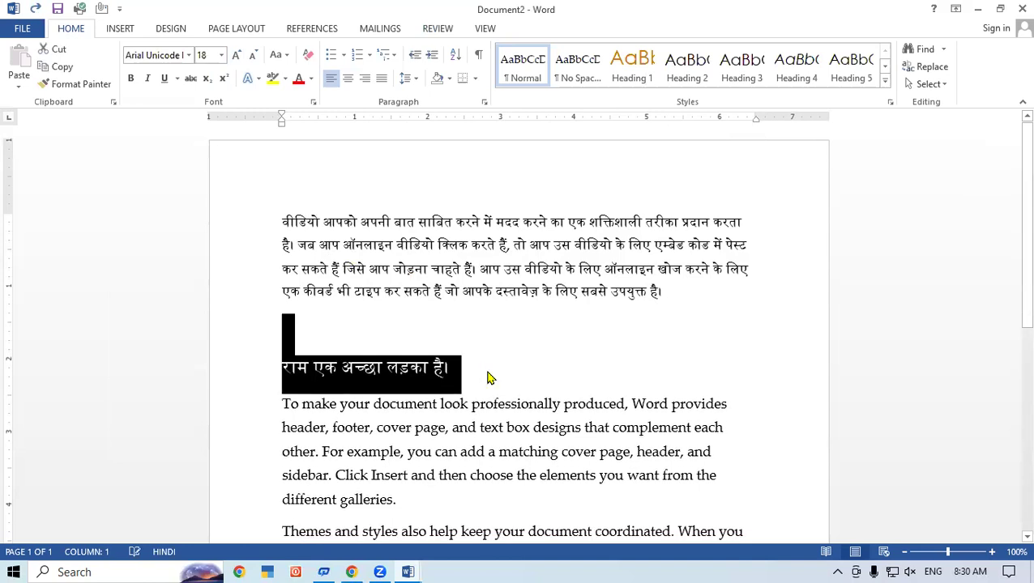
key("ctrl+v")
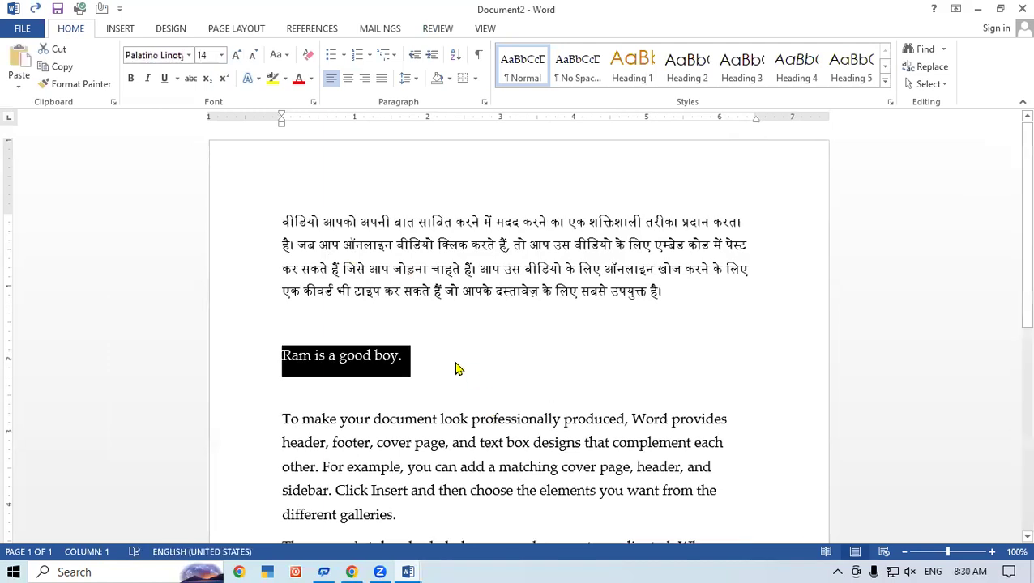
left_click(456, 361)
key("Return")
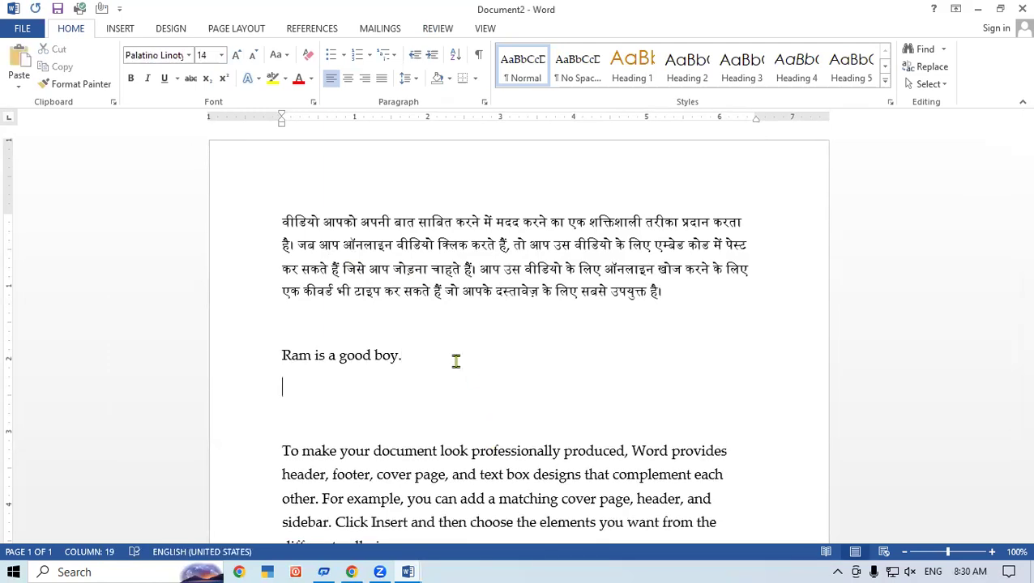
key("ctrl+v")
- Replace the first copy with its Hindi translation, leaving the English sentence on its own line
left_click_drag(385, 357, 249, 355)
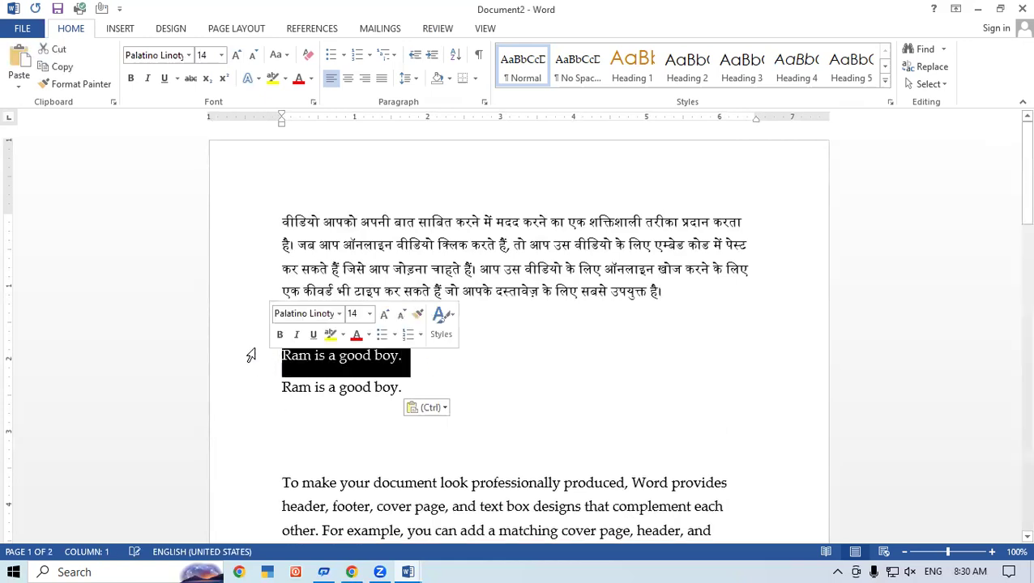
left_click(437, 29)
left_click(183, 85)
left_click(203, 159)
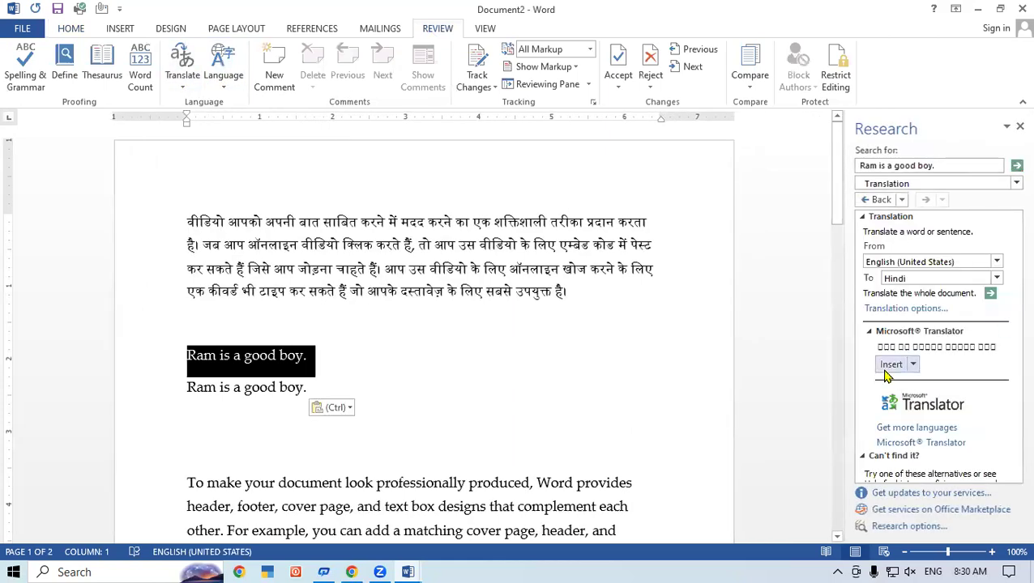
left_click(891, 367)
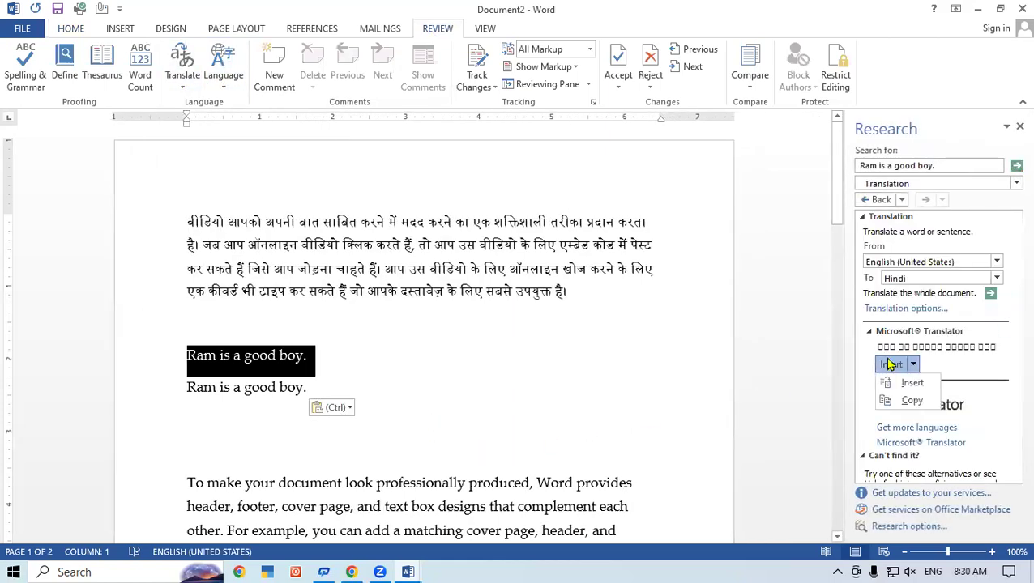
left_click(912, 383)
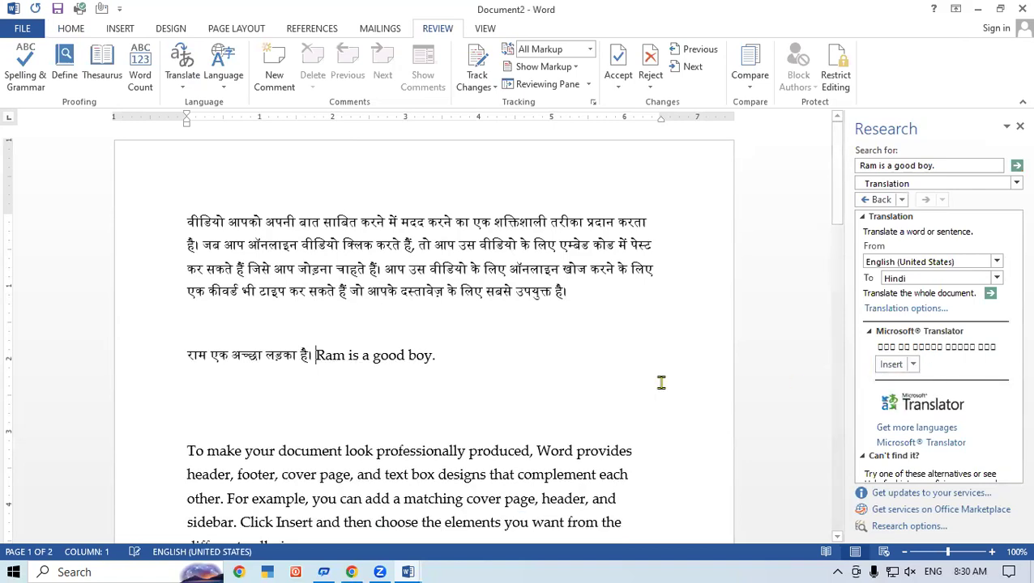
key("Return")
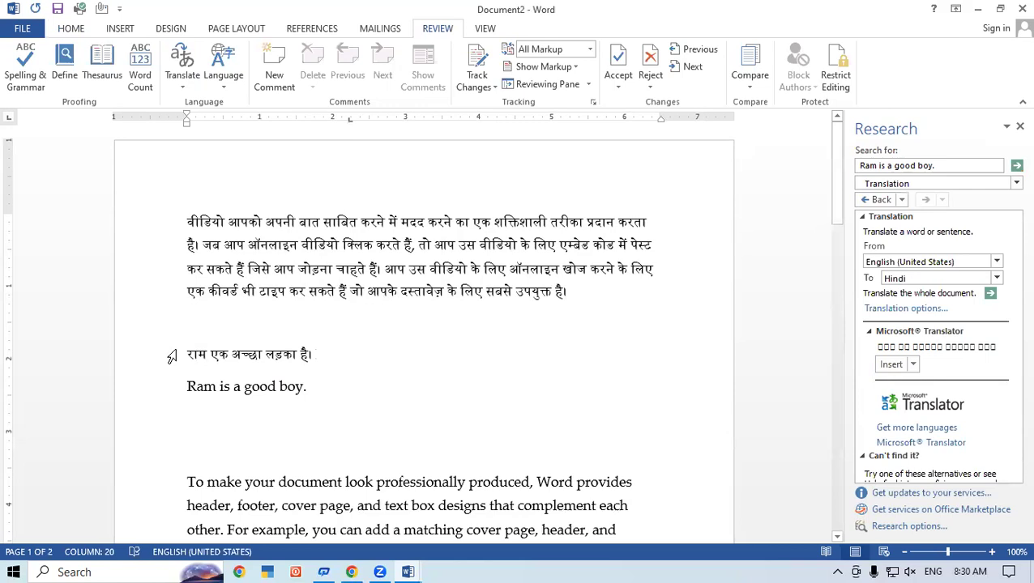
left_click(398, 391)
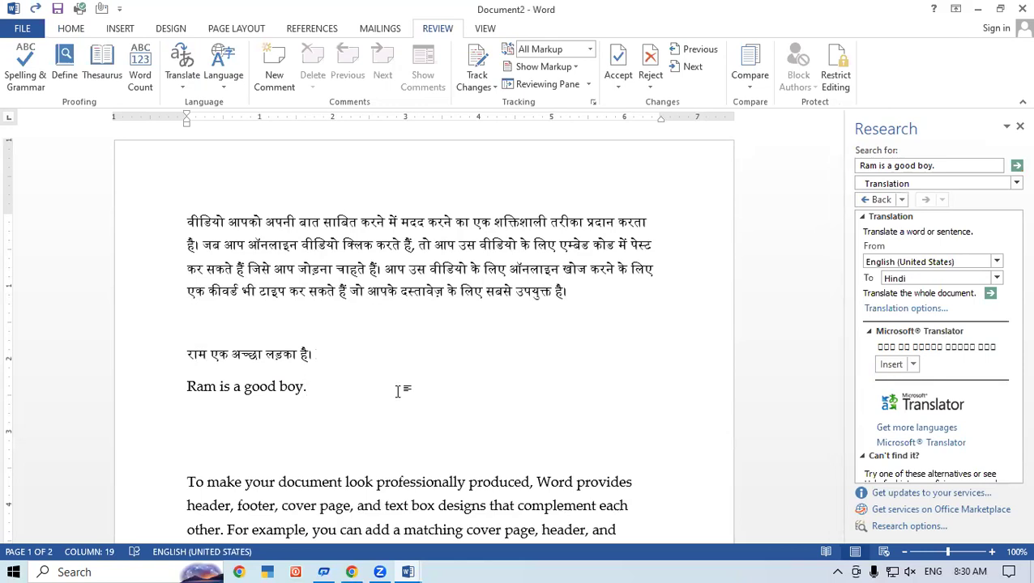
left_click(1018, 128)
- Open Language Preferences from the Hindi paragraph, then close Word Options without changes
left_click(470, 415)
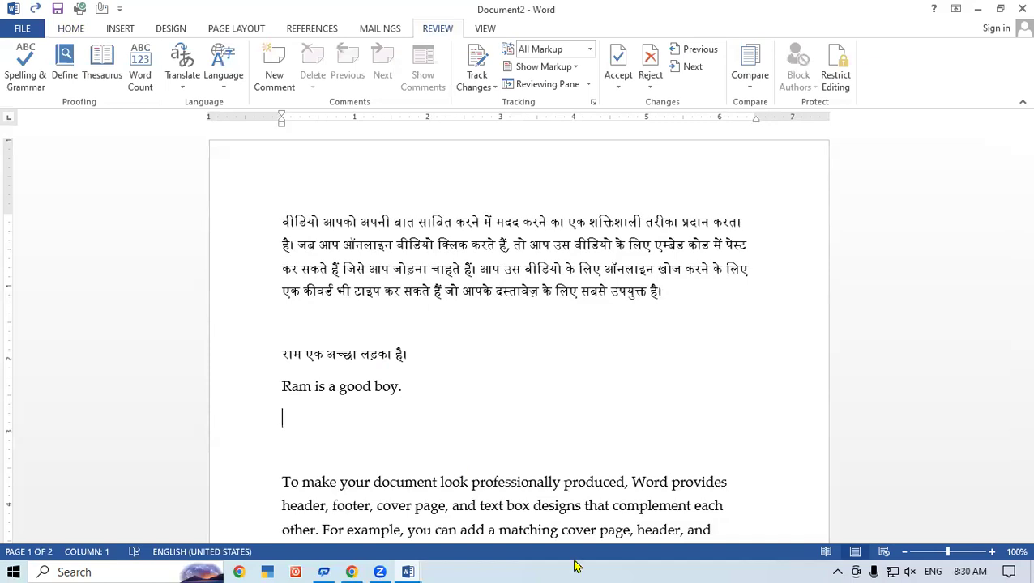
left_click(677, 276)
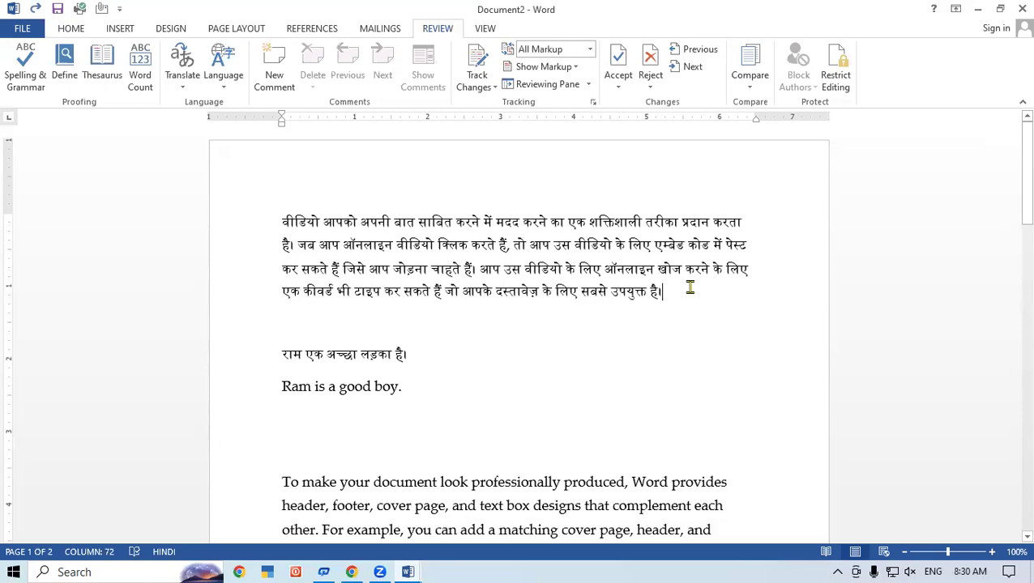
left_click(223, 86)
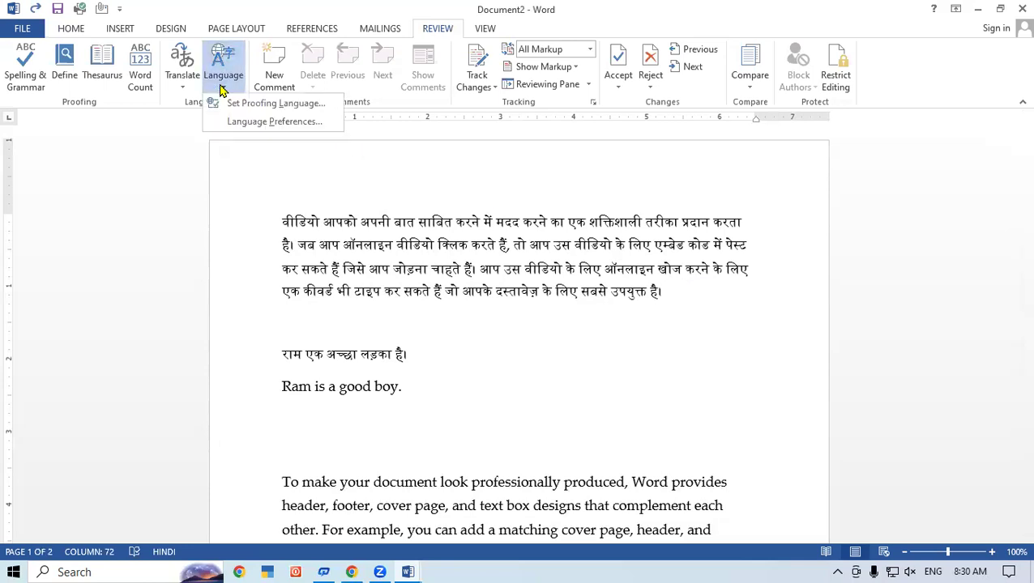
left_click(275, 122)
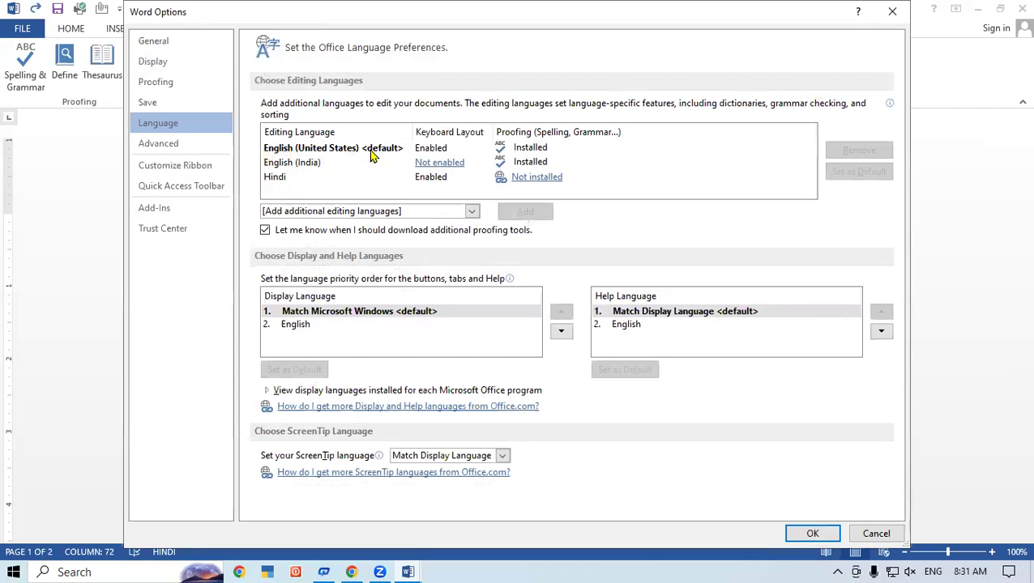
left_click(895, 13)
- Set the Hindi paragraph's proofing language to English (United States) and skip spelling and grammar checks
left_click(229, 89)
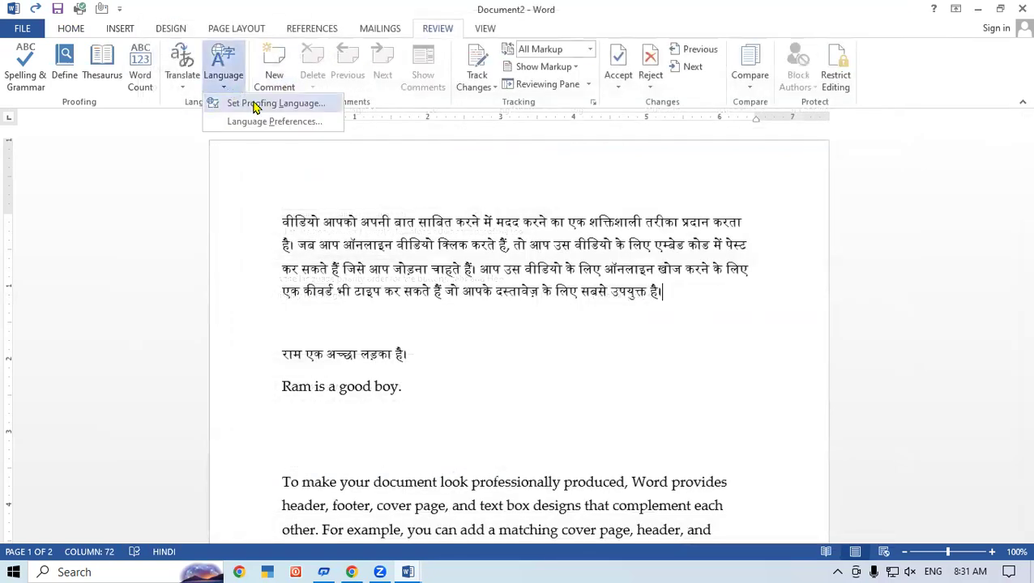
left_click(254, 106)
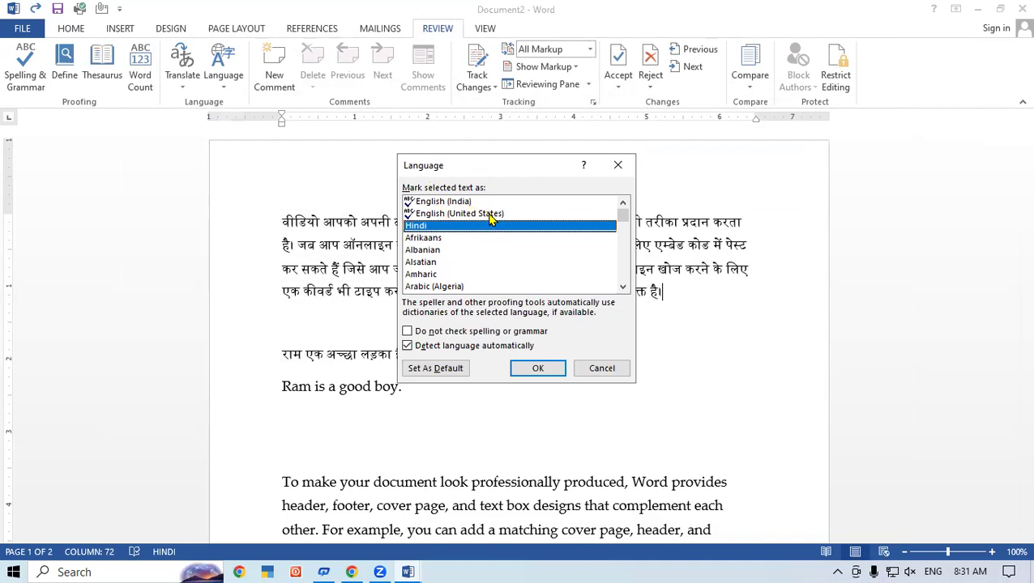
left_click(446, 202)
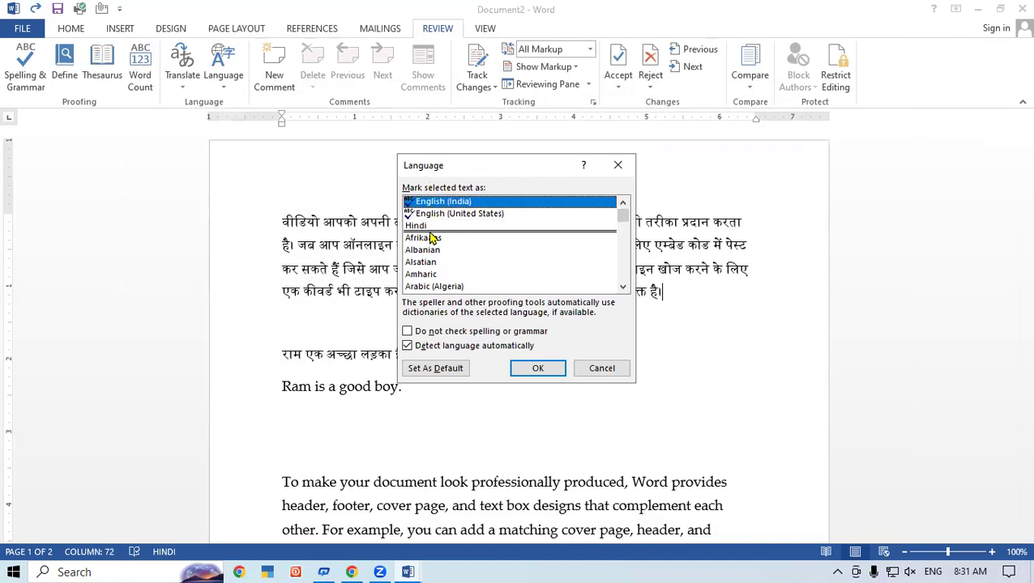
left_click(417, 226)
left_click(423, 214)
left_click(428, 202)
left_click(435, 227)
left_click(476, 217)
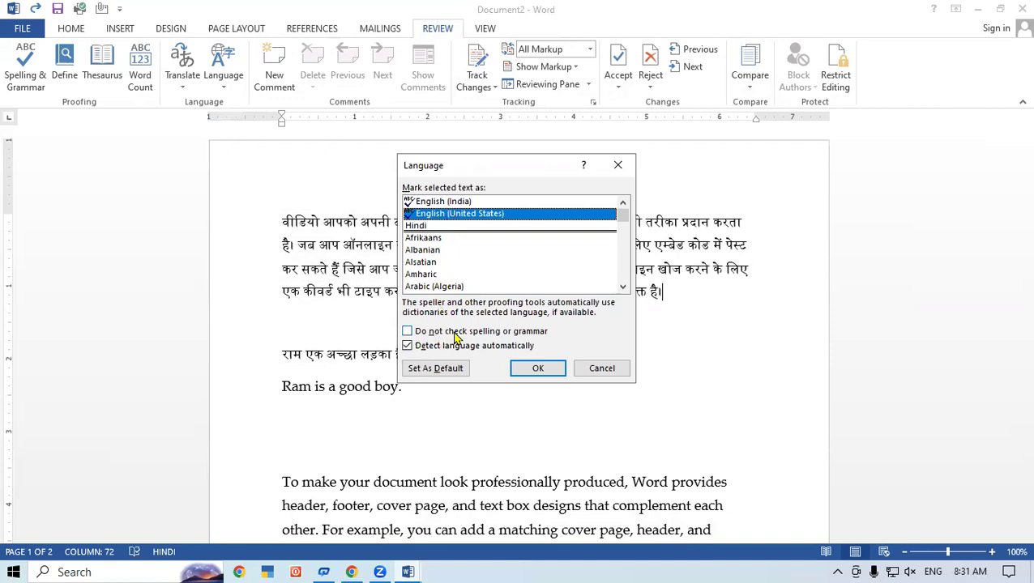
left_click(407, 332)
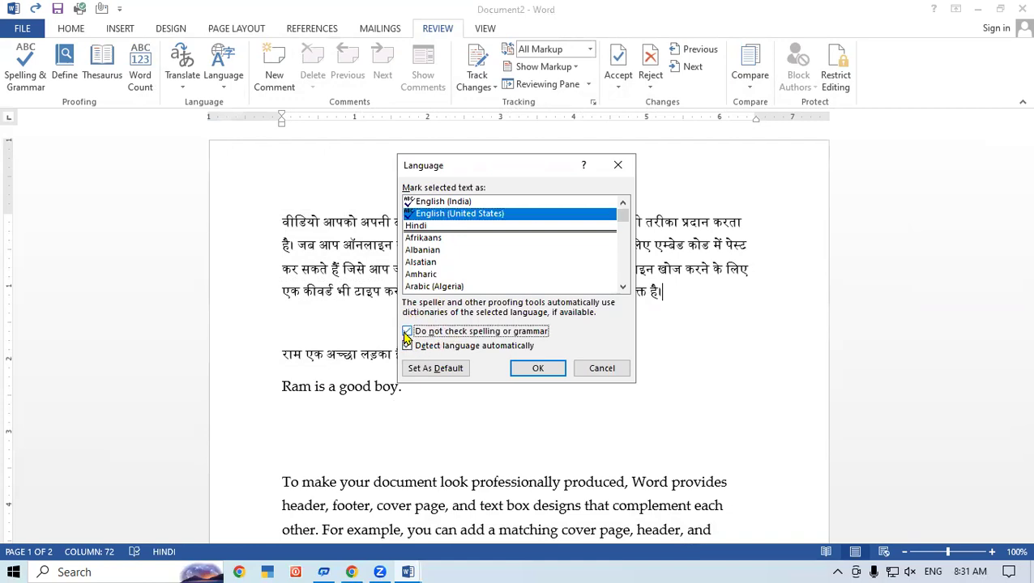
left_click(554, 370)
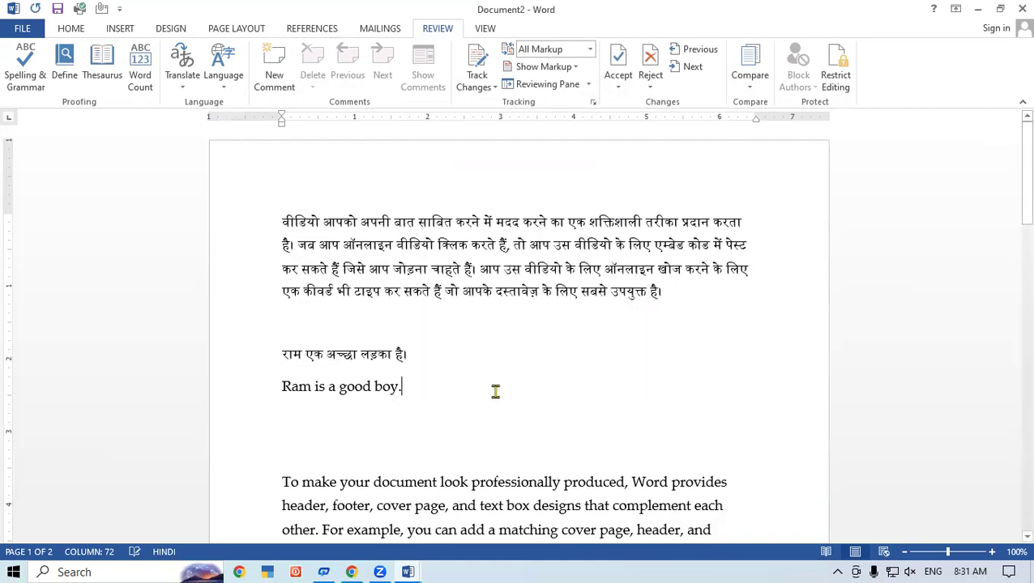
- Type 'Dtrstrt' on a new line and mark it to skip spelling and grammar checking
key("Return")
type("Dtrstrt")
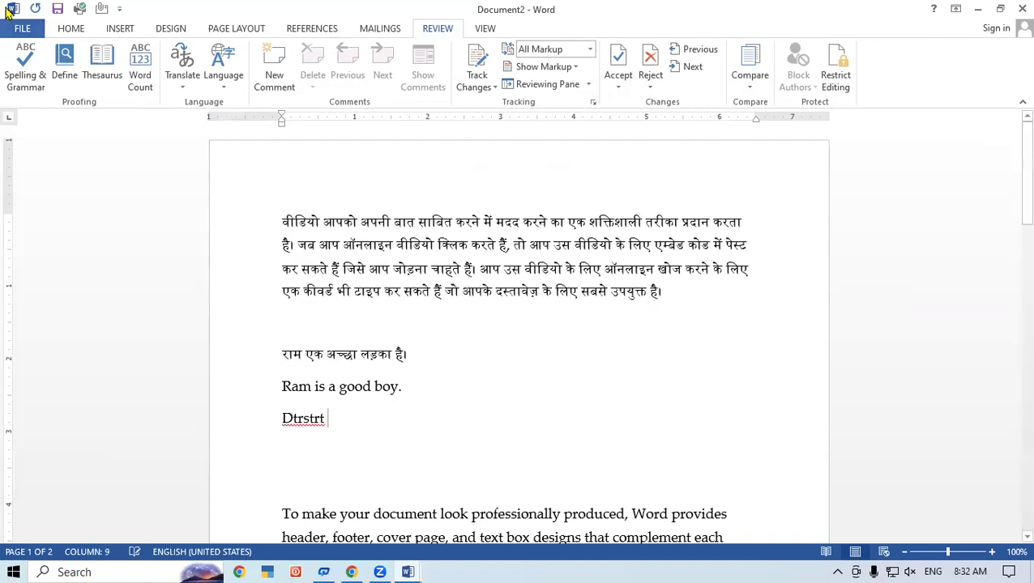
left_click(216, 86)
left_click(247, 106)
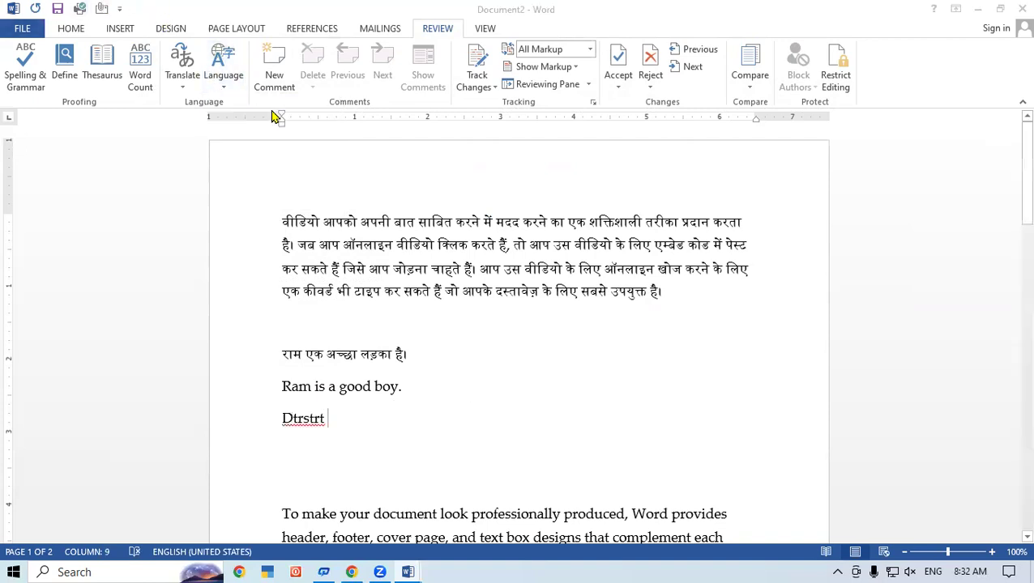
left_click(407, 331)
left_click(537, 369)
- Add lines 'Ewrere' and 'ererer', then try disabling language detection but cancel the dialog
key("Return")
type("Ewrere")
key("Return")
type("ererer")
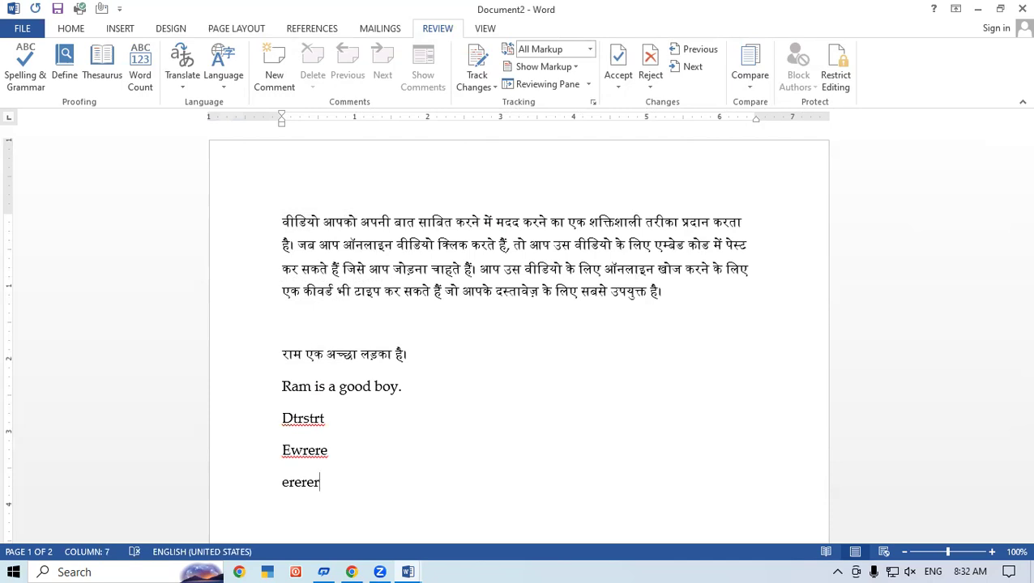
key("Return")
left_click(225, 90)
left_click(251, 109)
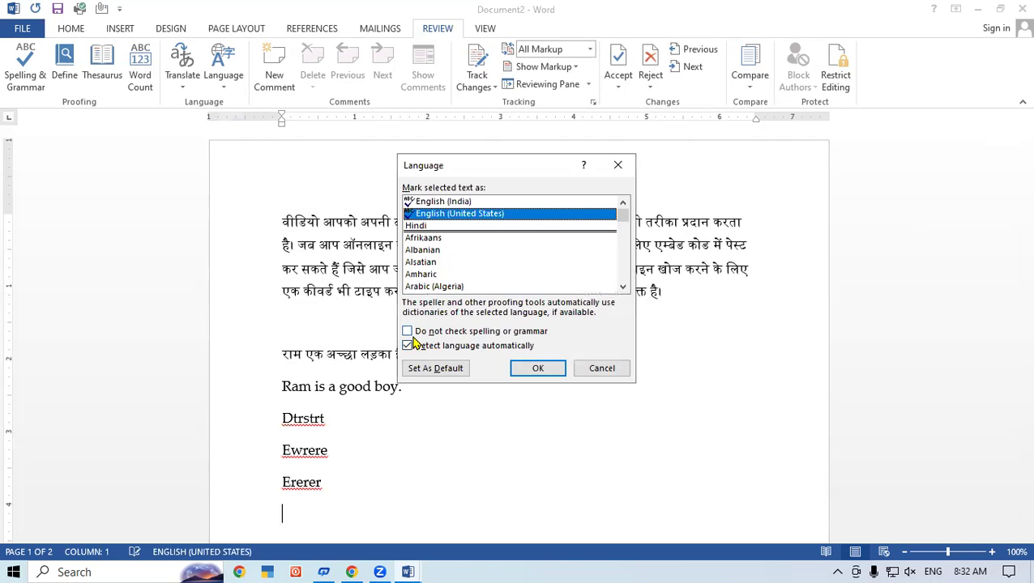
left_click(409, 347)
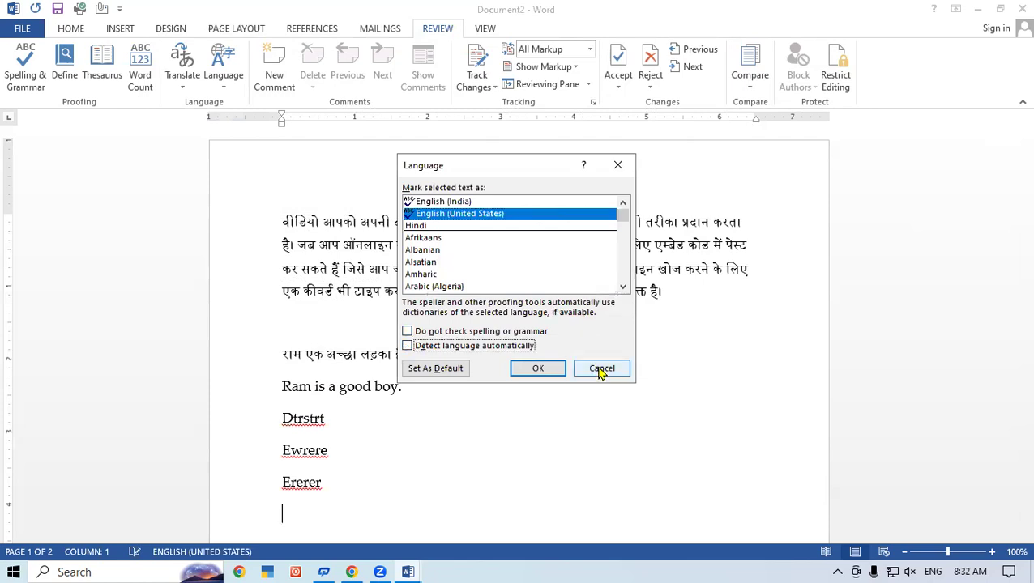
left_click(600, 368)
left_click(750, 301)
- Create a new blank document, typing and then undoing a test word
key("ctrl+n")
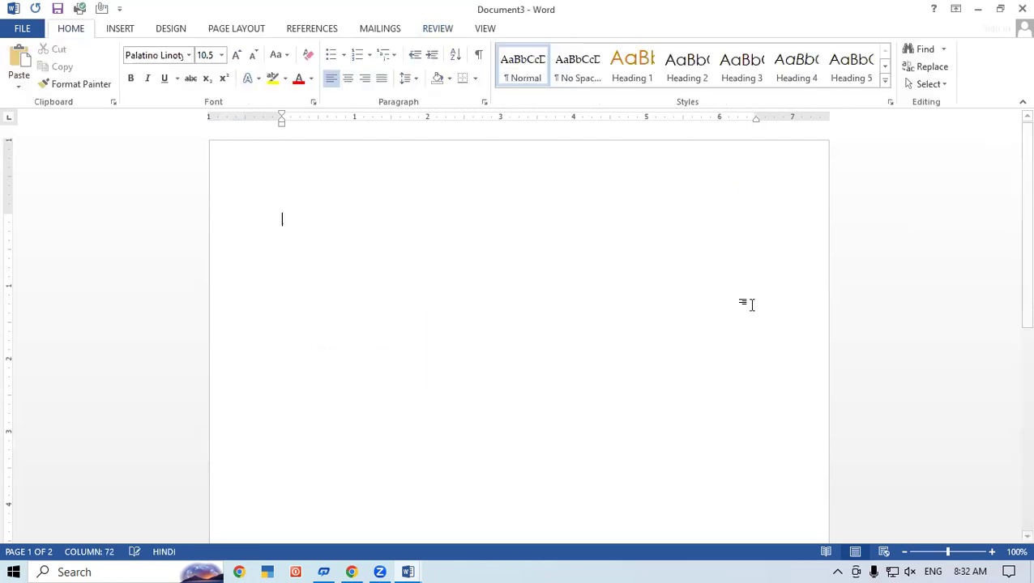
type("ewrerte")
key("Return")
key("ctrl+z")
key("ctrl+z")
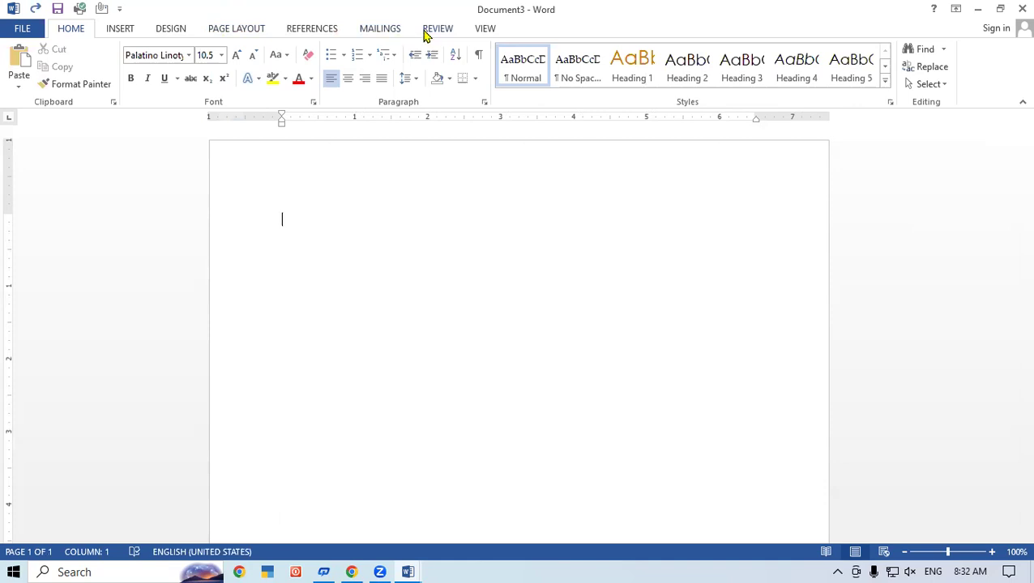
- Turn off automatic language detection and spelling checks, then type '43t4545435fgfhfgh'
left_click(436, 29)
left_click(223, 85)
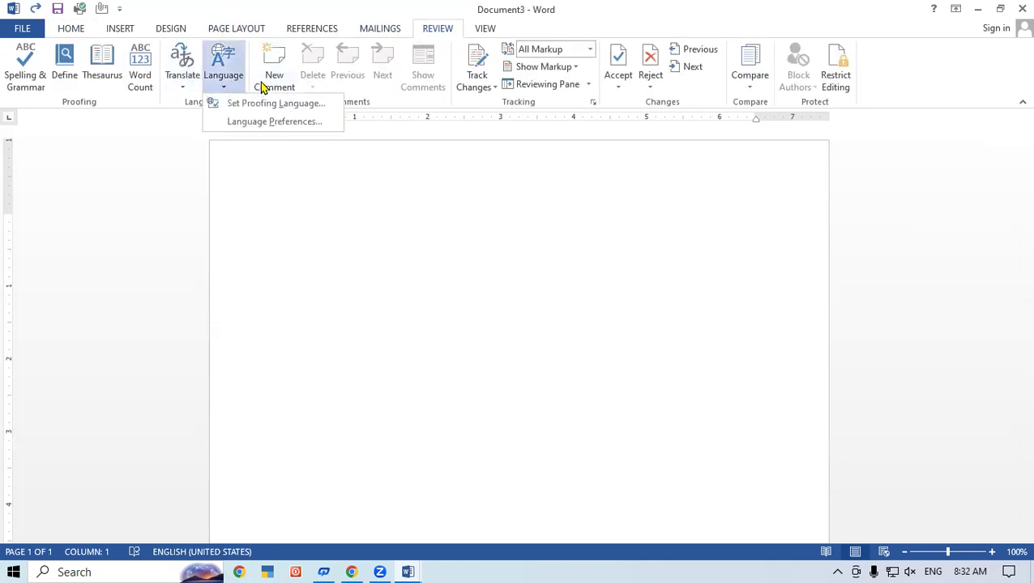
left_click(282, 104)
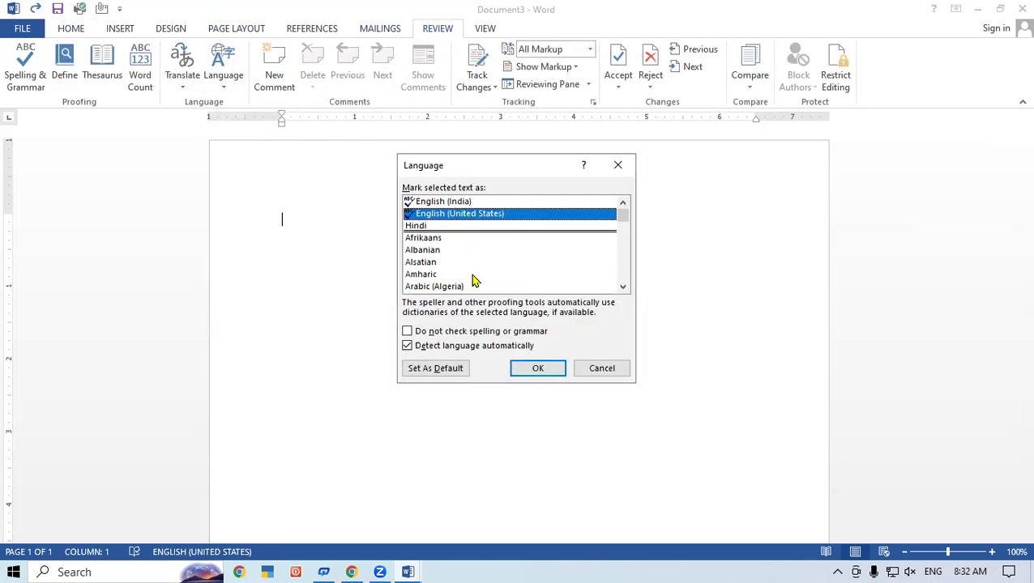
left_click(407, 347)
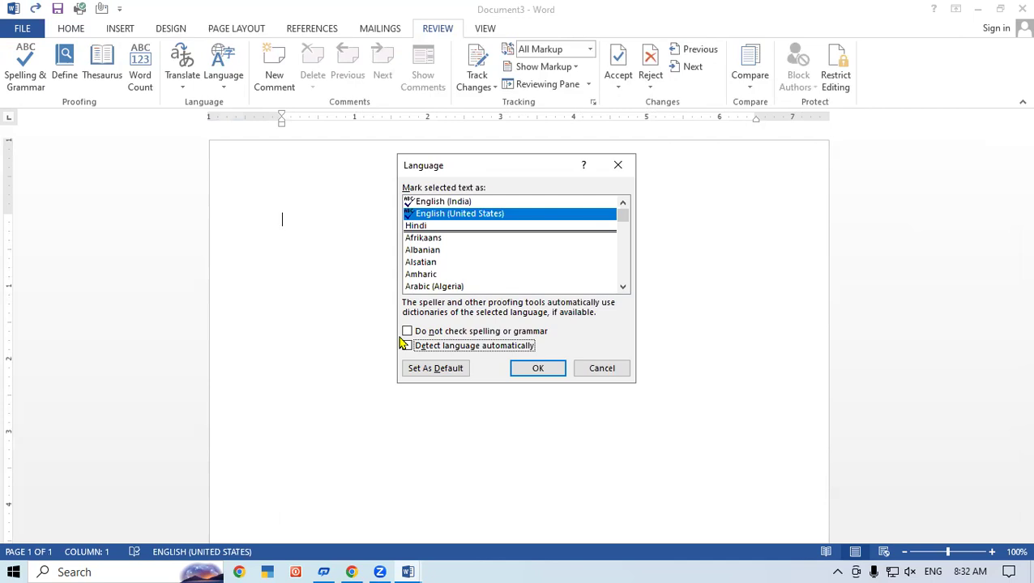
left_click(407, 332)
left_click(544, 366)
type("43t454")
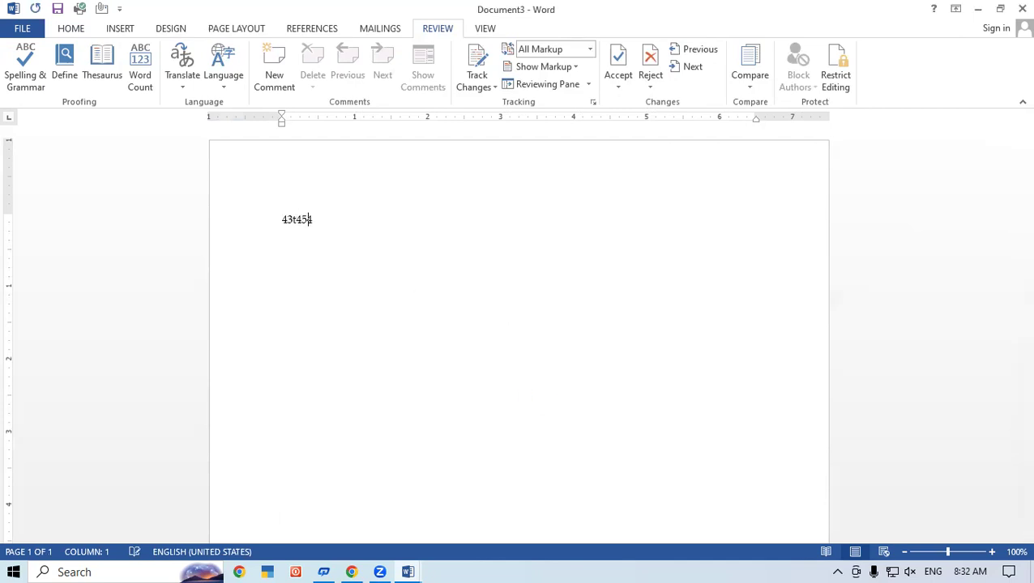
type("5435fgfhfgh")
- Type test lines 'hghghgh', 'hghg', 'gh', 'ghg' and 'hghg hg' on separate lines
key("Return")
type("hghghgh")
key("Return")
type("hghg")
key("Return")
type("gh")
key("Return")
type("ghg")
key("Return")
type("hghg hg")
key("Return")
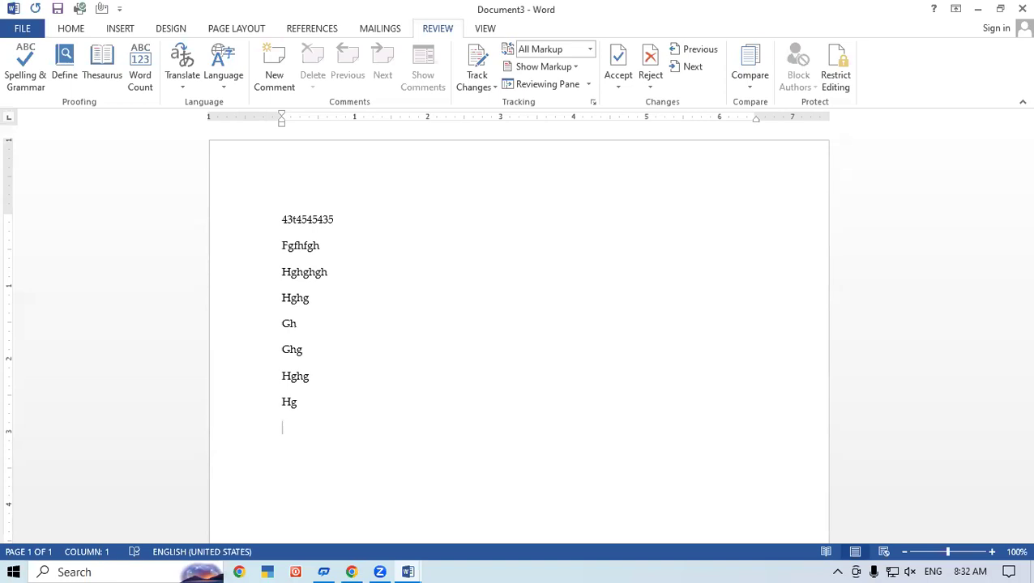
- Turn spelling and grammar checking back on and type 'trhytryt' on a new line
left_click(222, 85)
left_click(235, 103)
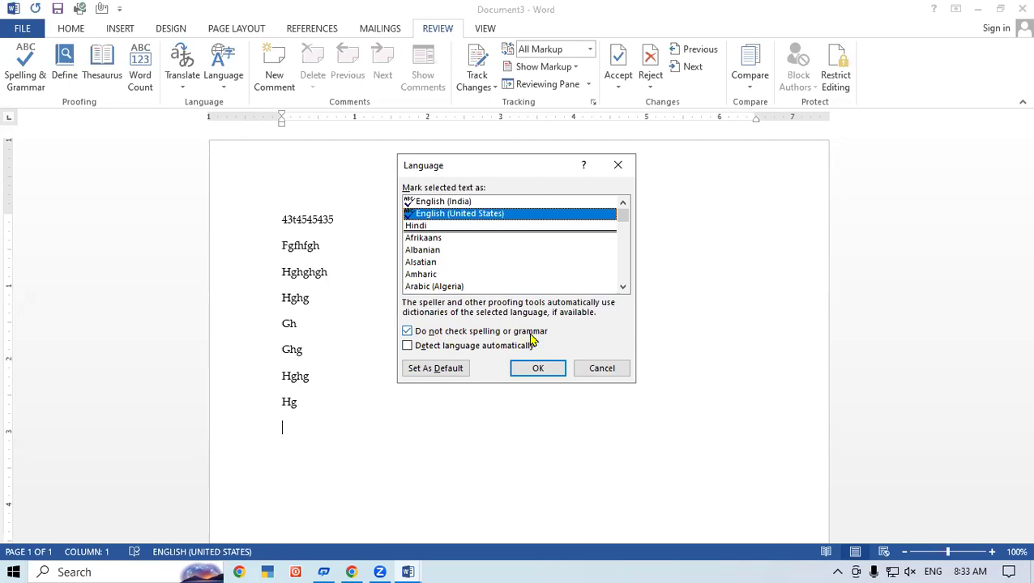
left_click(408, 332)
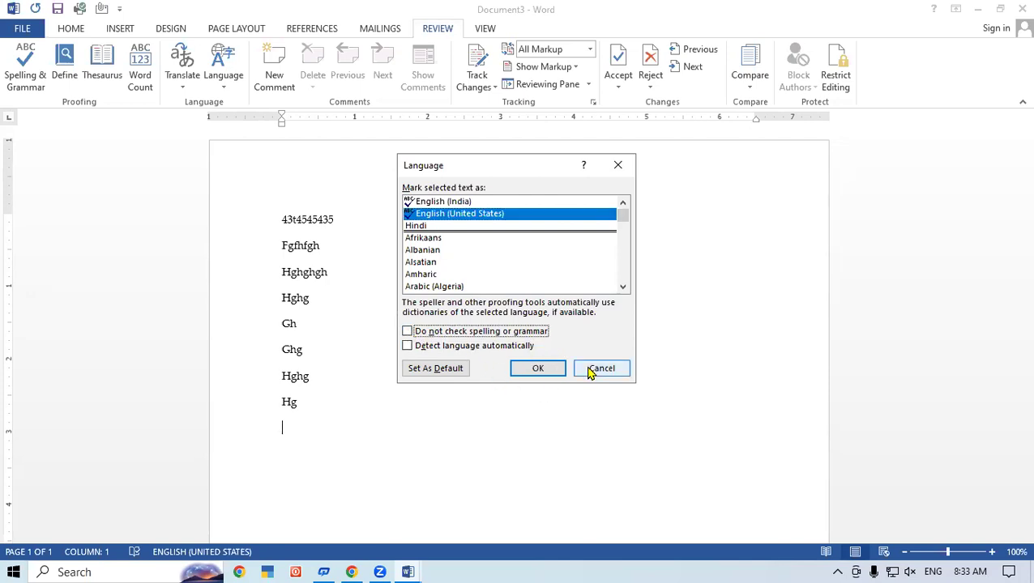
left_click(541, 369)
type("trhytryt")
key("Return")
- Add more nonsense test lines: 'tyty', 'ttyt' and 'tytyty'
type("tyty")
key("Return")
type("ttyt")
key("Return")
type("ty")
key("Return")
type("tyty")
key("Return")
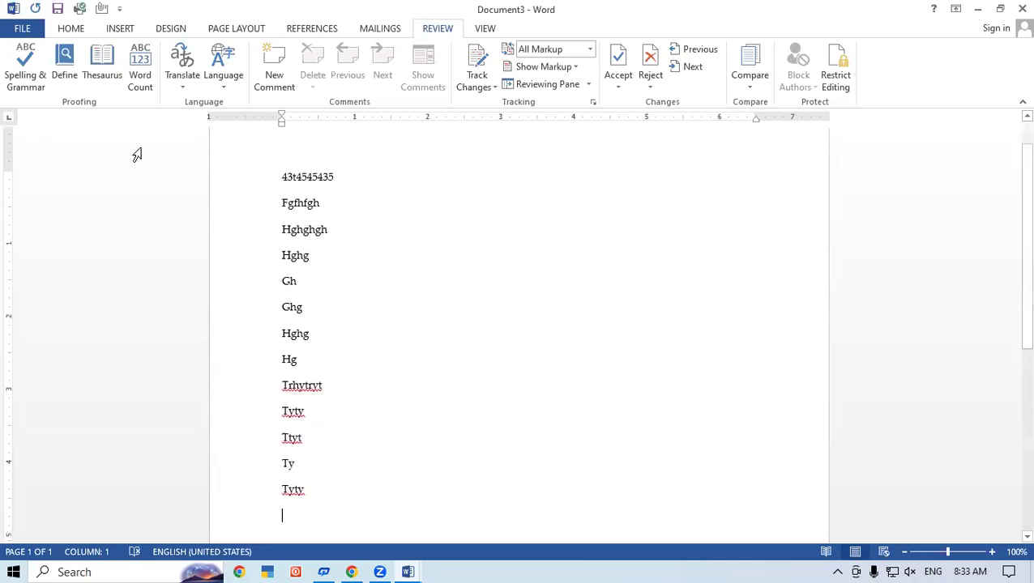
- Toggle the spelling-check and language-detection boxes in Set Proofing Language, then close it unapplied
left_click(222, 84)
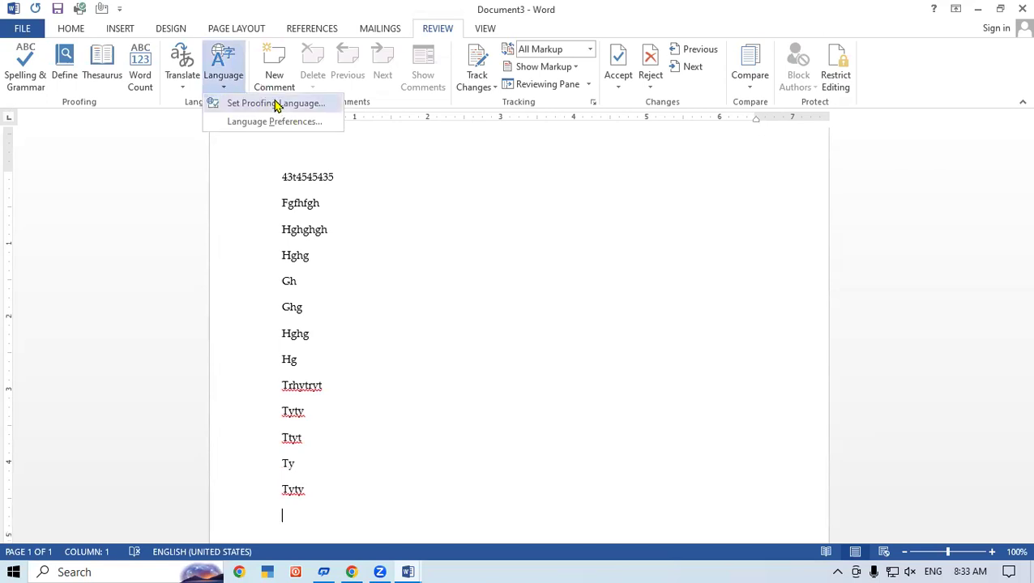
left_click(275, 104)
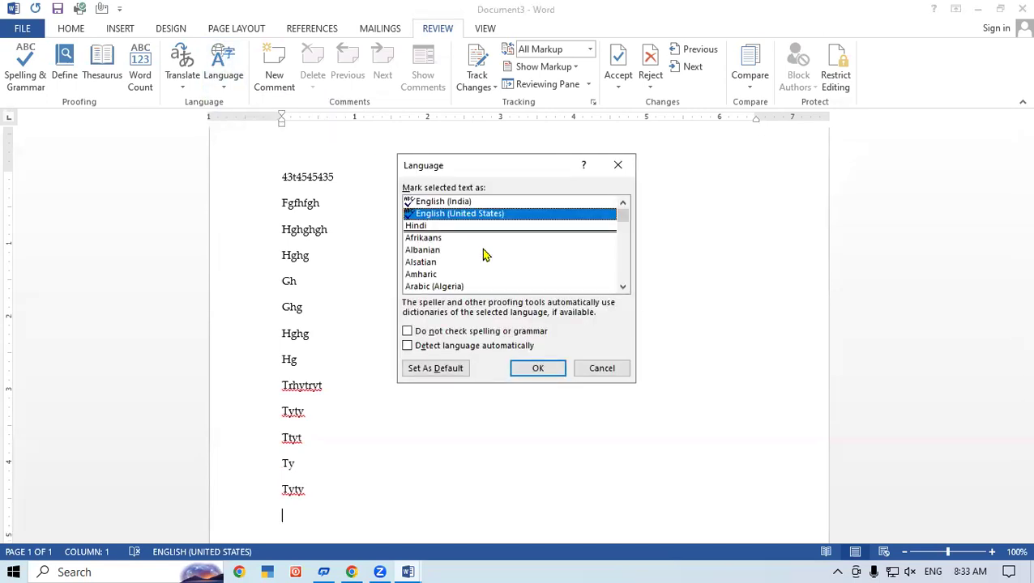
left_click(407, 334)
left_click(407, 347)
left_click(408, 333)
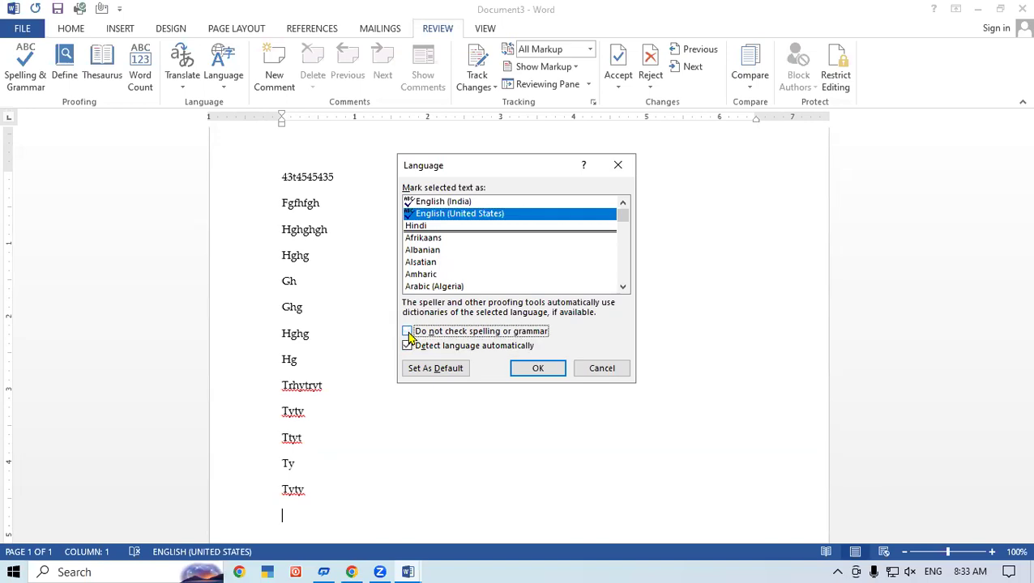
left_click(407, 347)
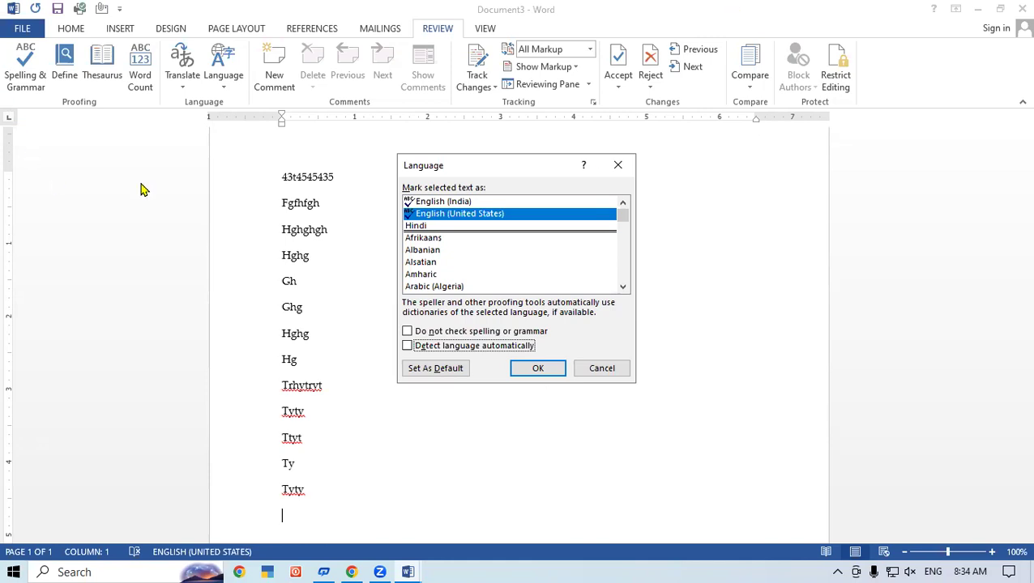
left_click(624, 167)
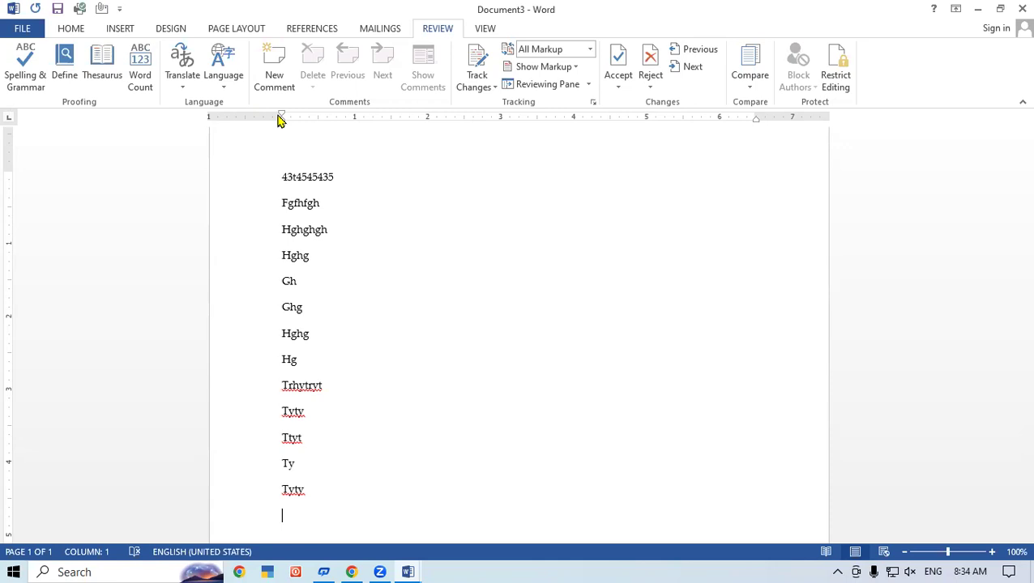
left_click(471, 292)
left_click(354, 413)
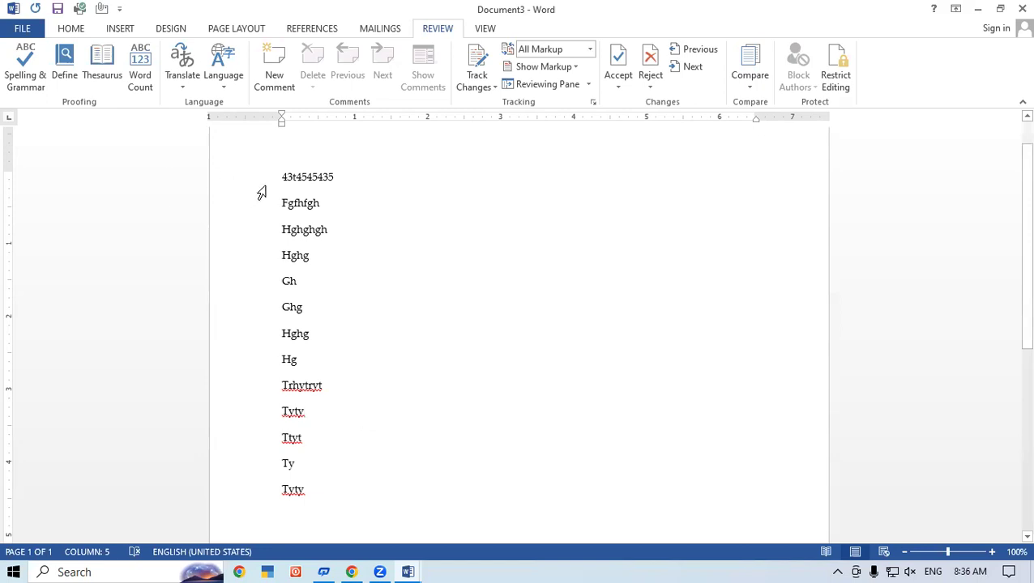
- Replace all thirteen test lines with five sample paragraphs generated by =rand()
left_click_drag(282, 175, 337, 489)
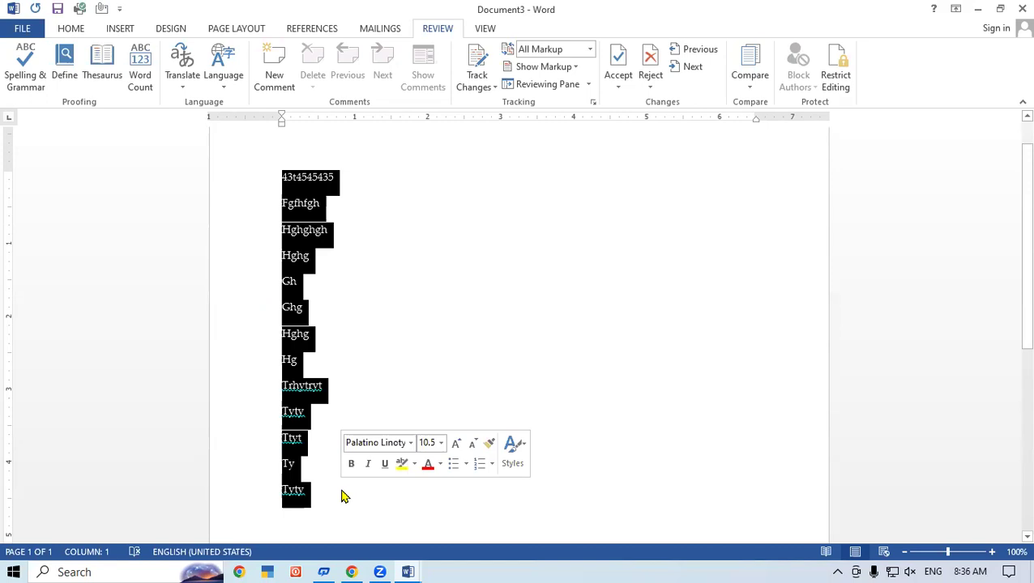
key("Delete")
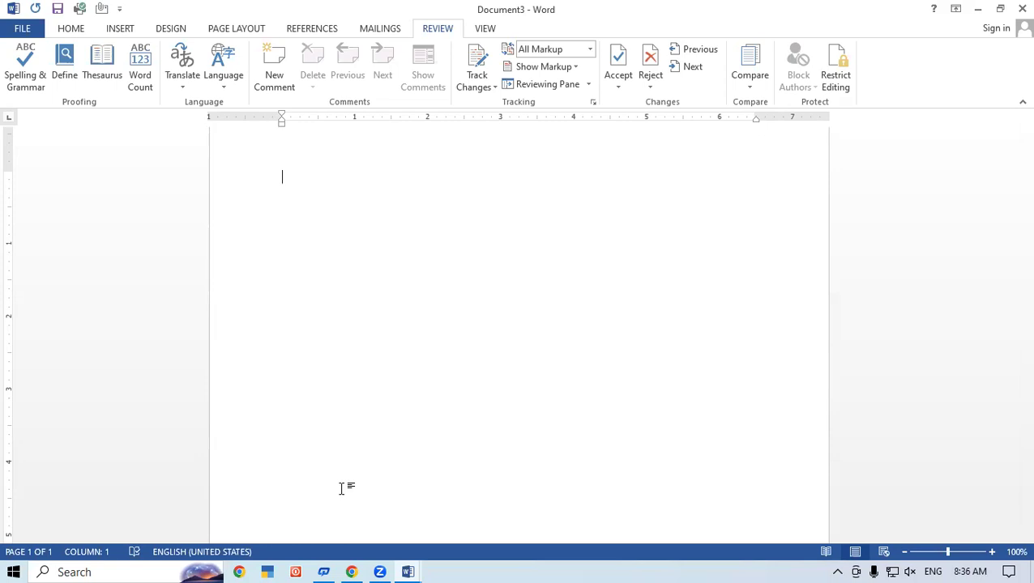
type("=rand()")
key("Return")
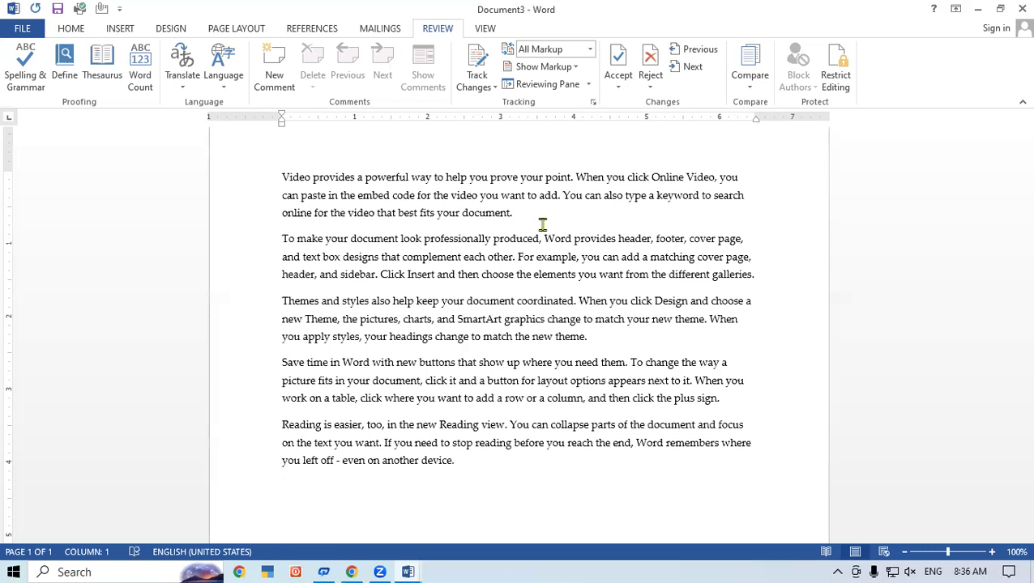
- Select and clear phrases like 'When you click Design' in paragraph three, then click into the text
left_click_drag(579, 301, 663, 306)
left_click(579, 302)
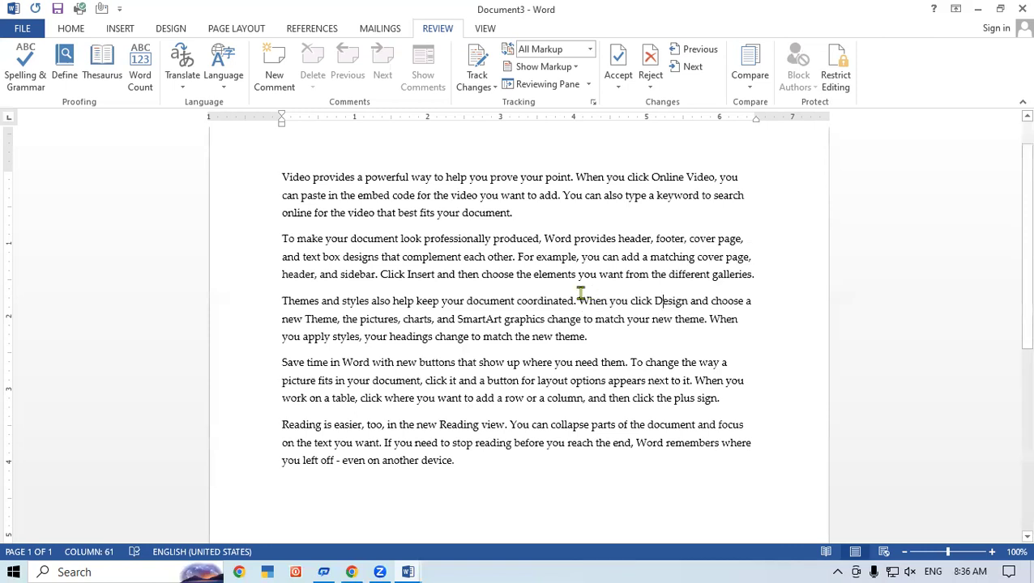
left_click_drag(578, 302, 698, 302)
left_click(596, 344)
left_click_drag(398, 319, 612, 321)
left_click(612, 322)
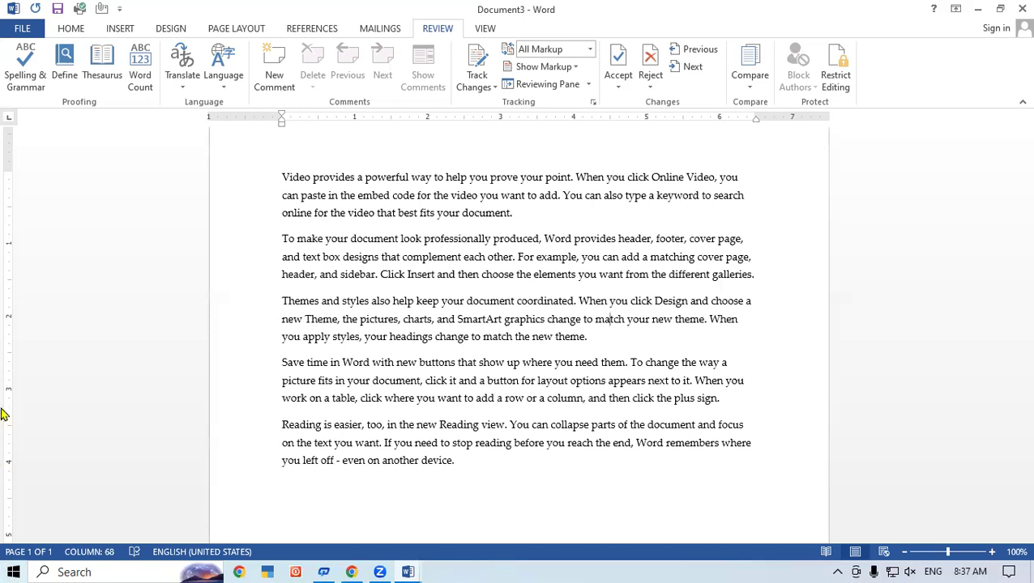
left_click(747, 416)
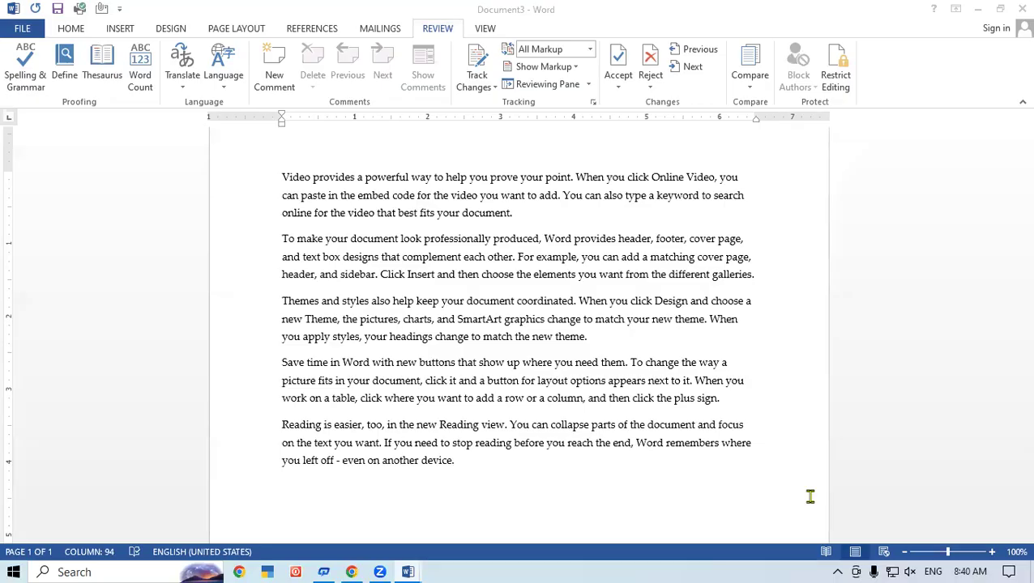
left_click(745, 323)
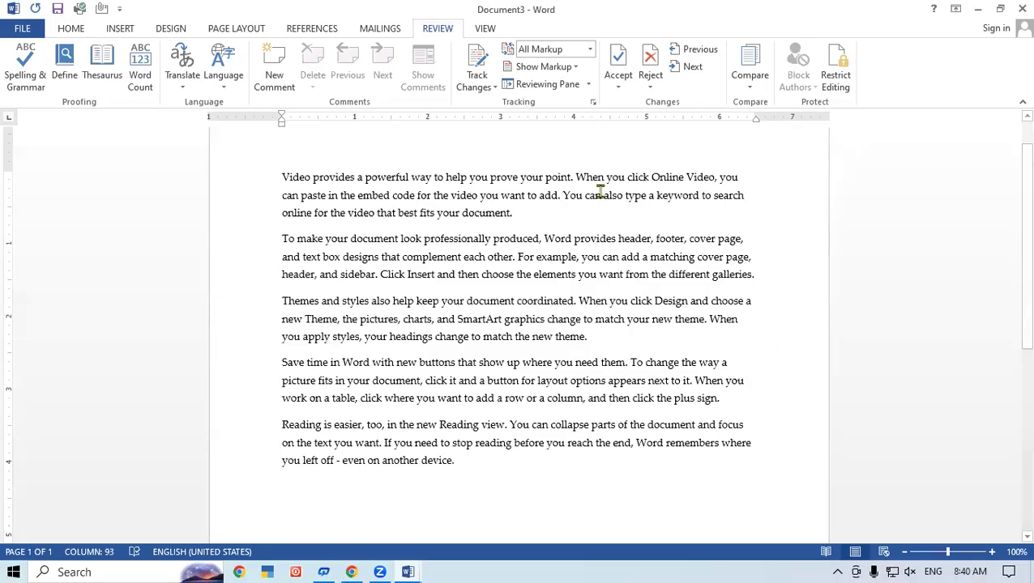
- Turn on Track Changes, insert 'erererererer' in paragraph three, and delete the paragraph-four passage
left_click(491, 87)
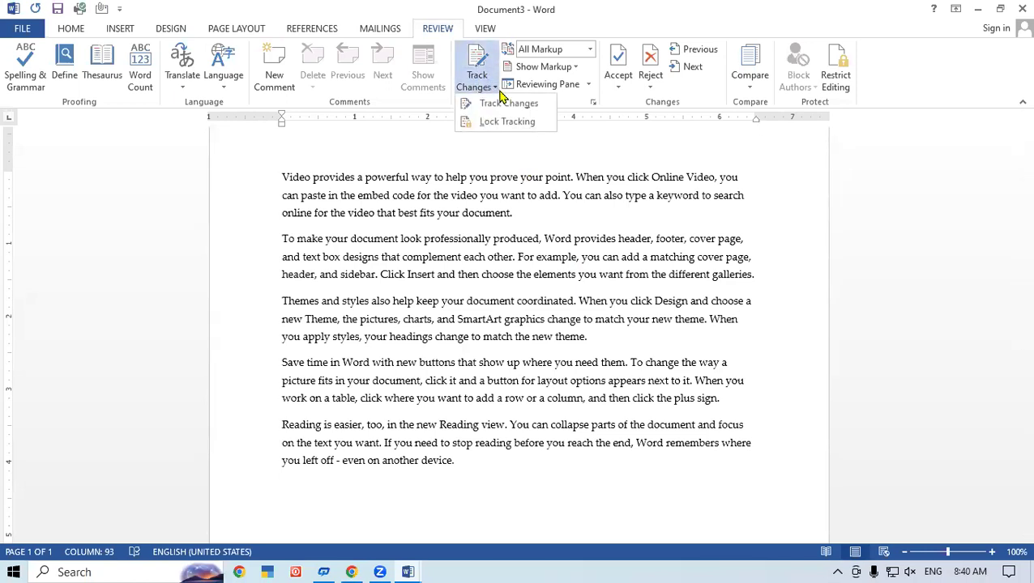
left_click(511, 104)
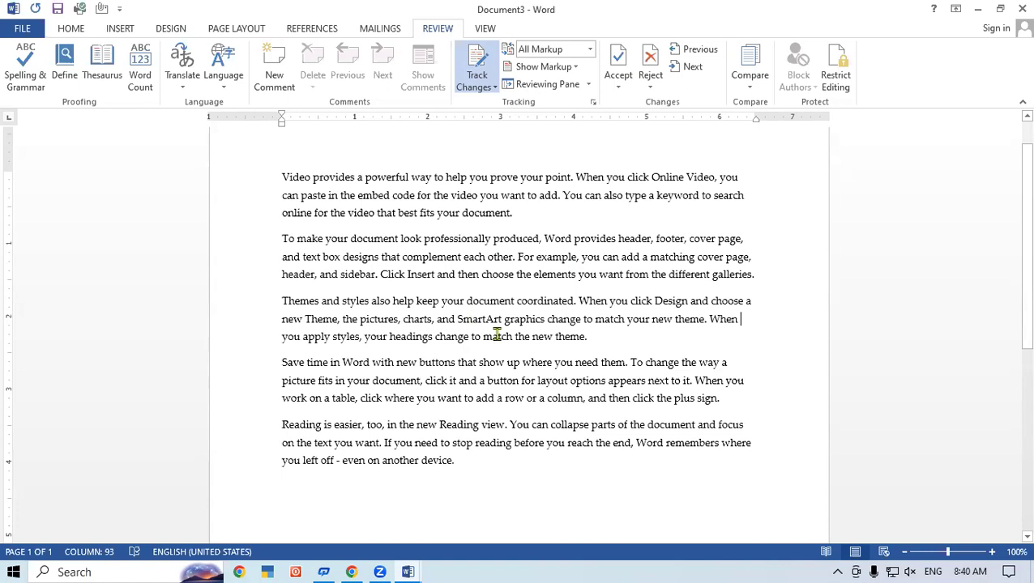
left_click(546, 314)
type("erererererer")
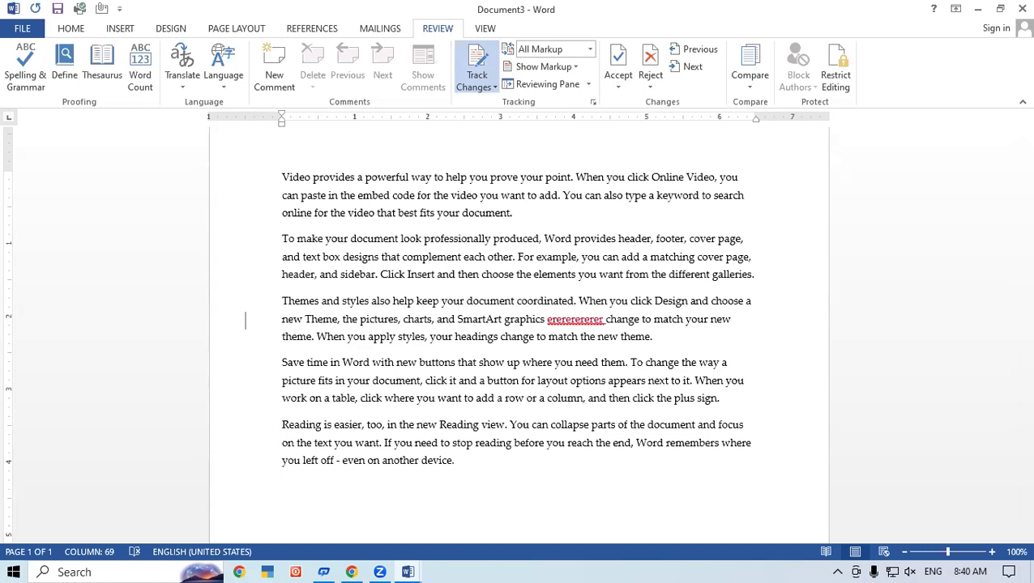
left_click_drag(682, 381, 297, 395)
key("Delete")
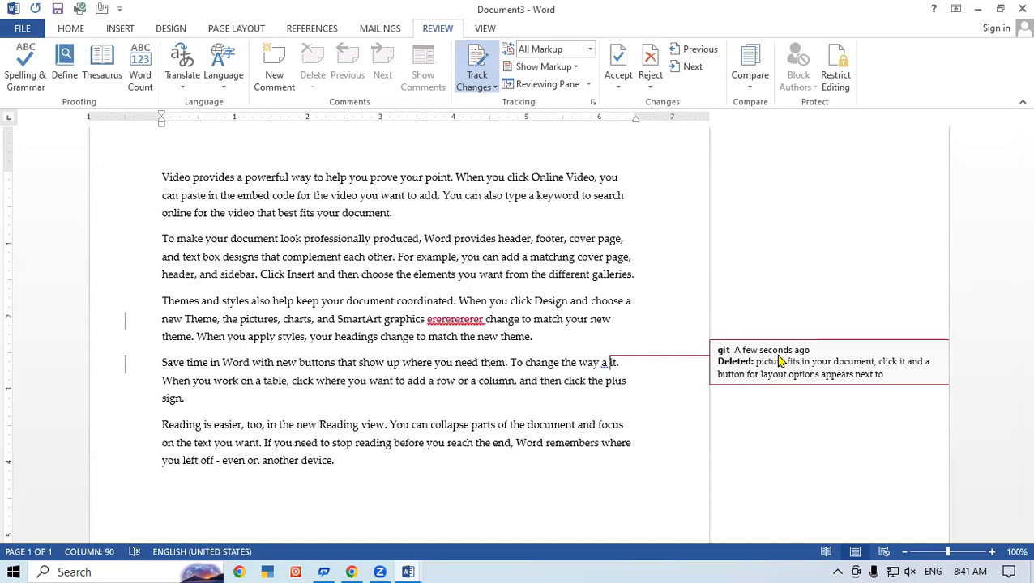
left_click(590, 50)
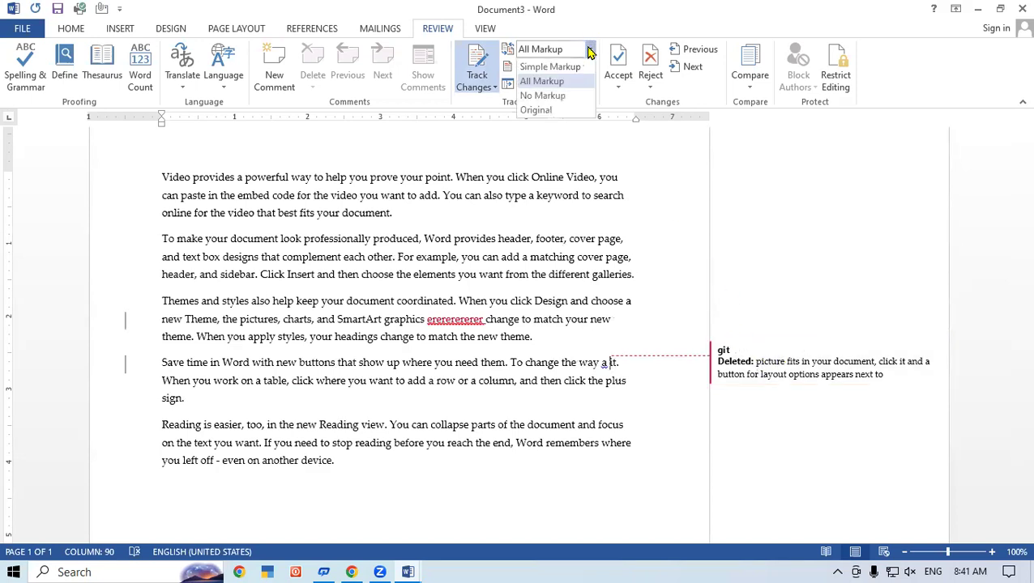
left_click(540, 69)
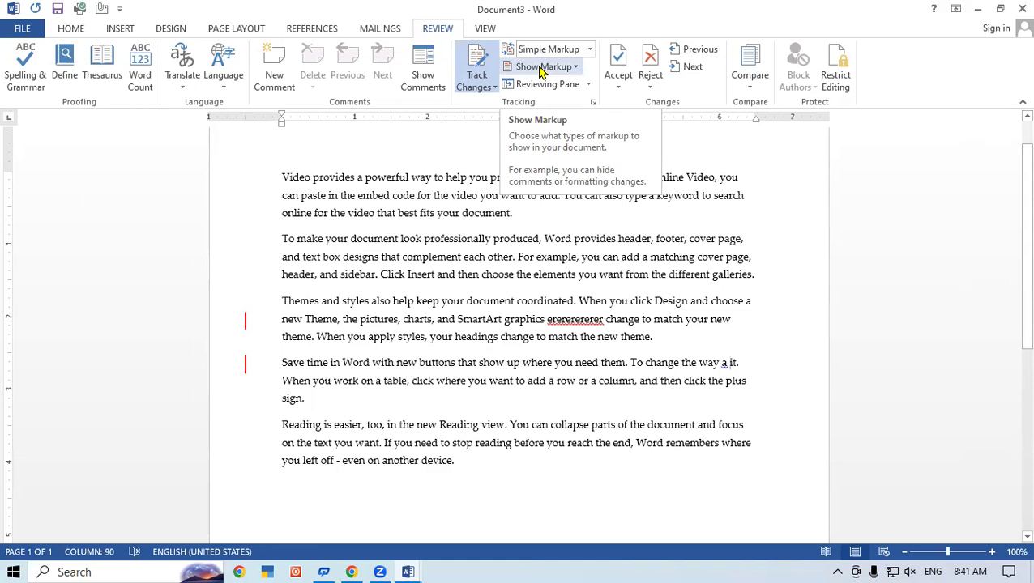
left_click(592, 50)
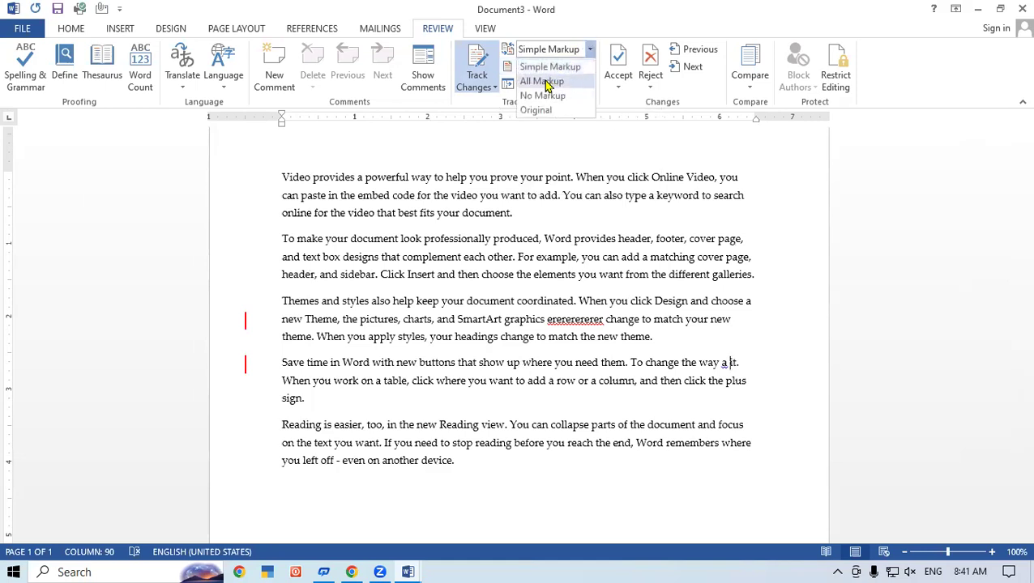
left_click(543, 84)
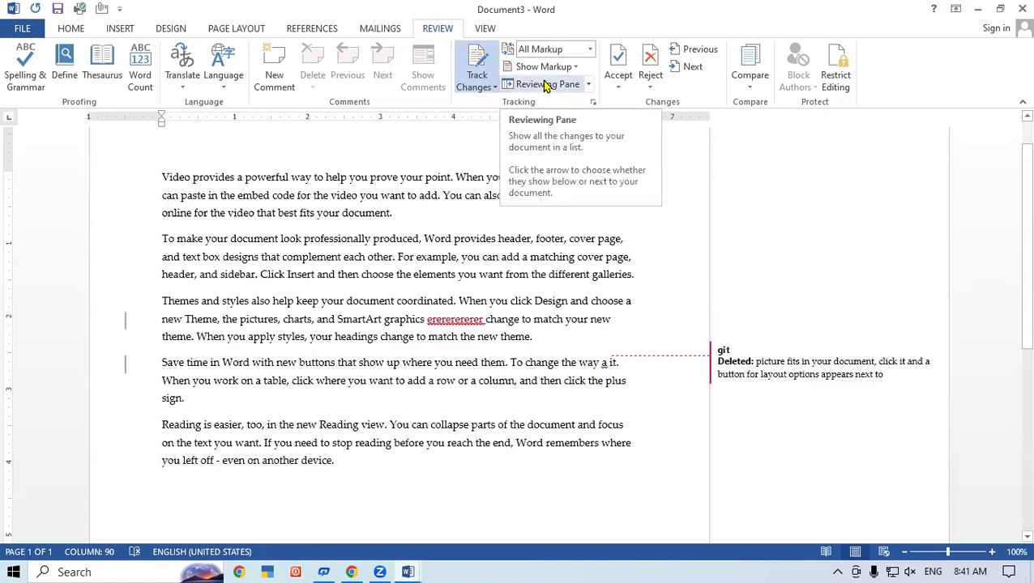
left_click(493, 86)
left_click(590, 49)
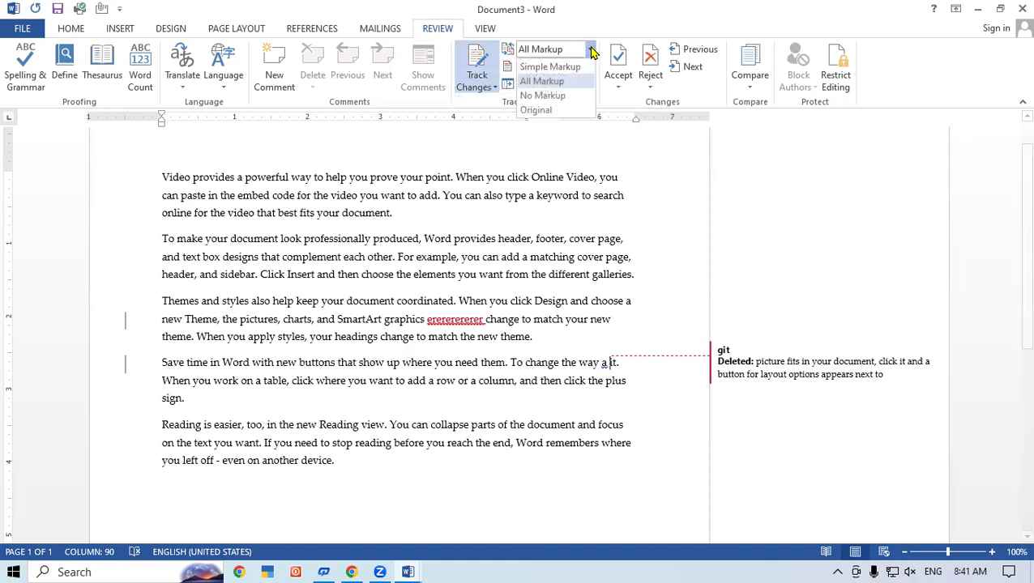
left_click(576, 274)
- With tracking off, add 'werere' after 'you' in paragraph two, then delete and undo a selection
left_click(482, 84)
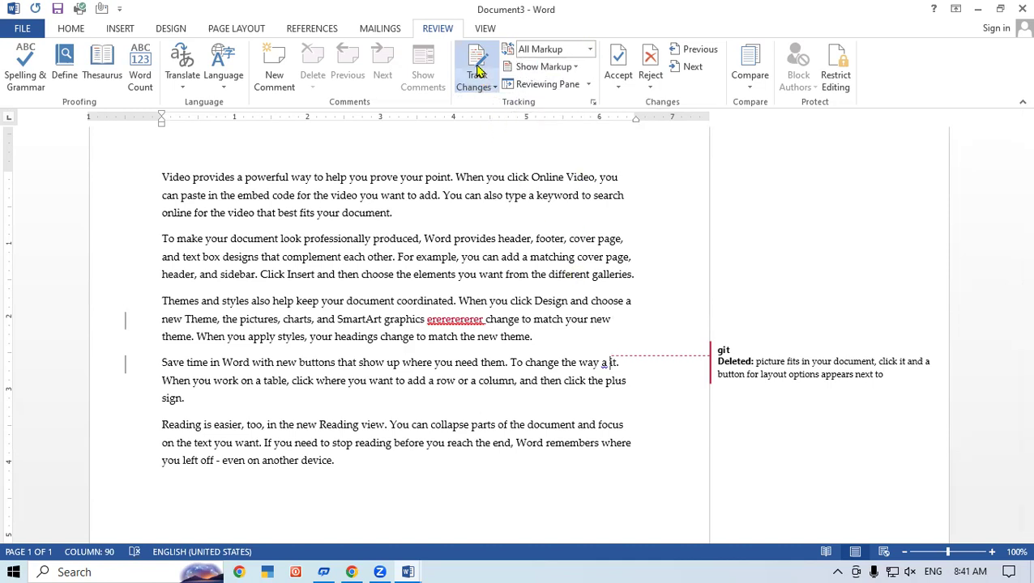
left_click(481, 257)
type("werere")
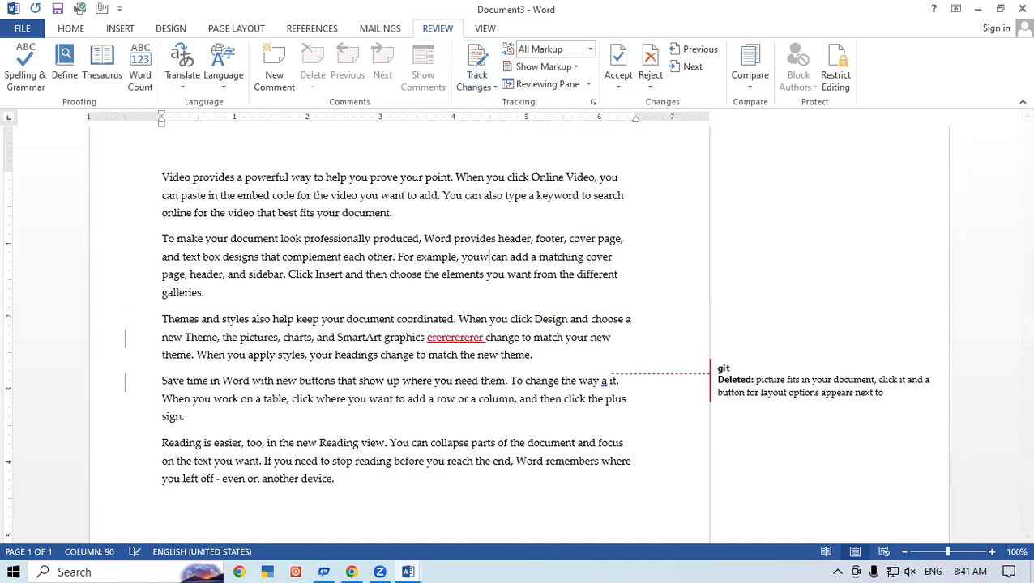
left_click_drag(485, 275, 266, 276)
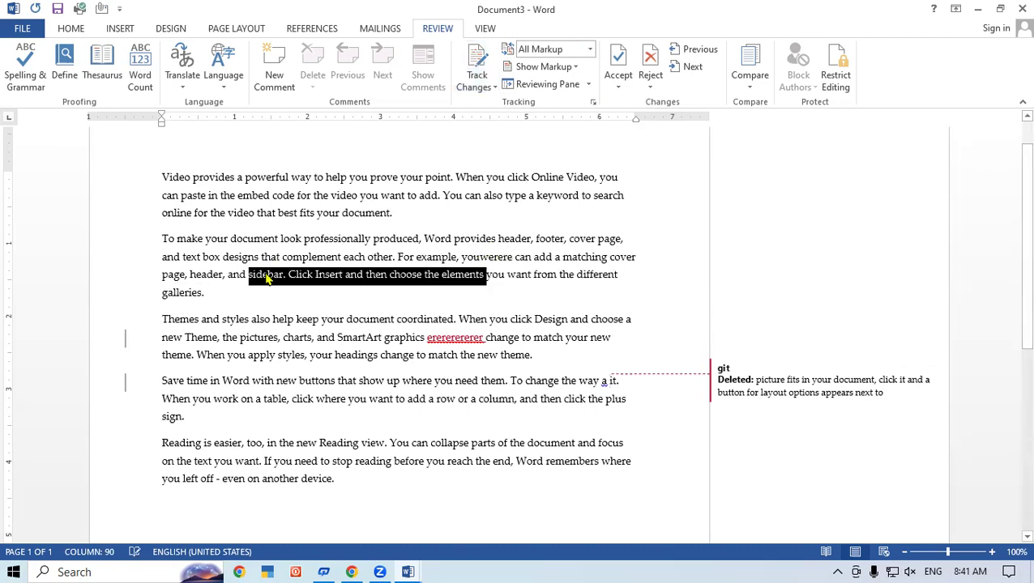
key("Delete")
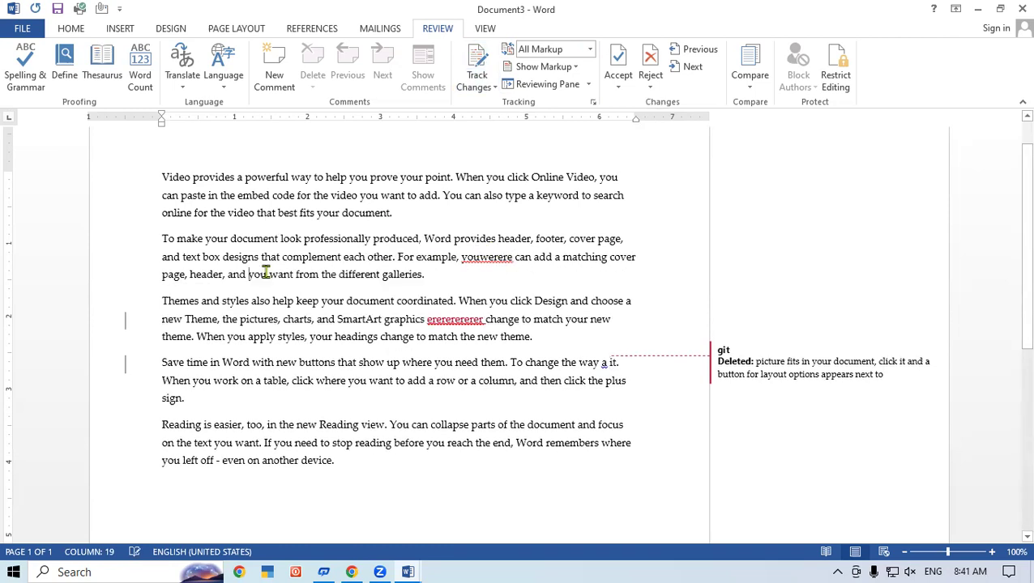
key("ctrl+z")
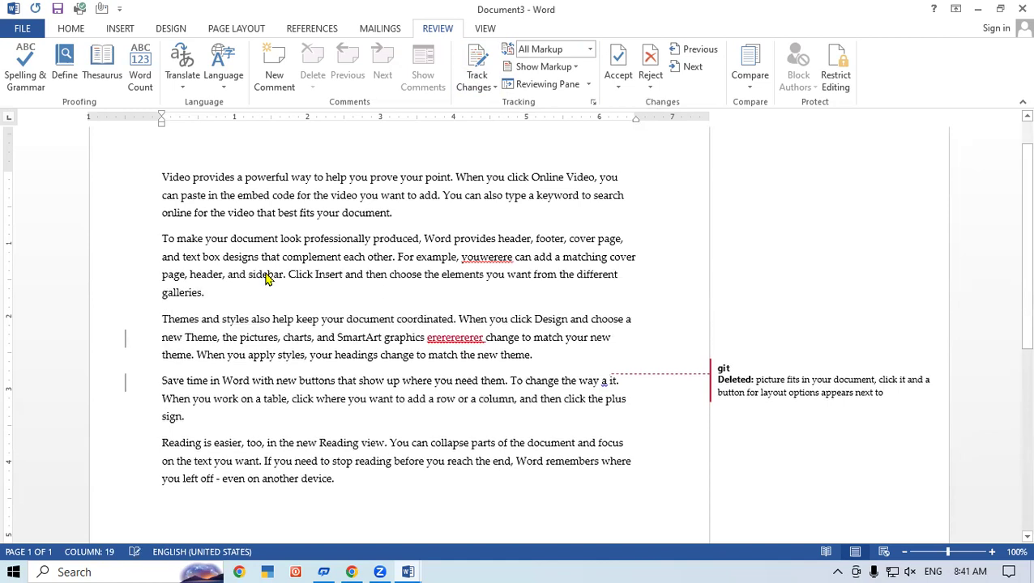
left_click(265, 292)
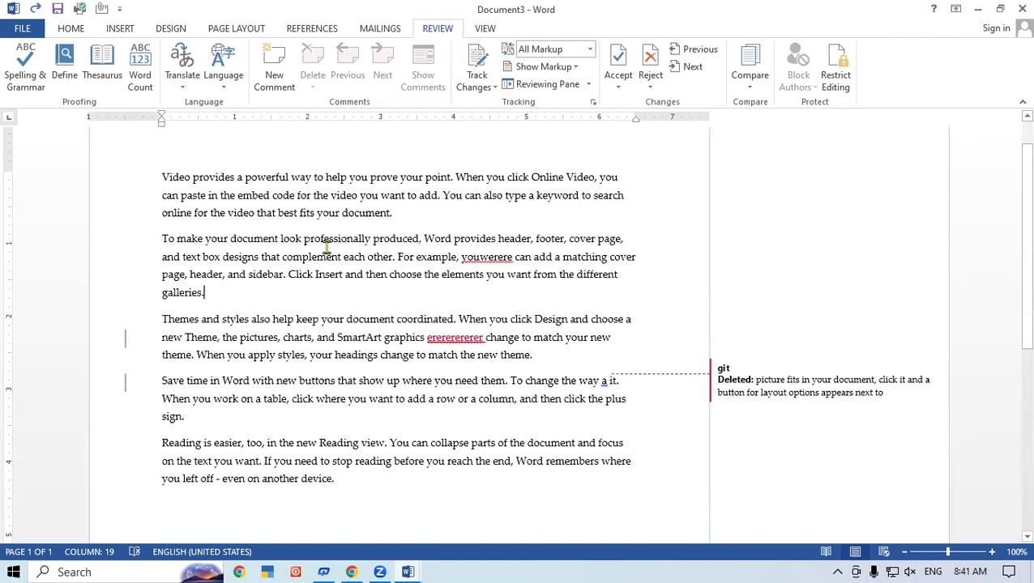
- Lock change tracking with a password via Lock Tracking
left_click(488, 86)
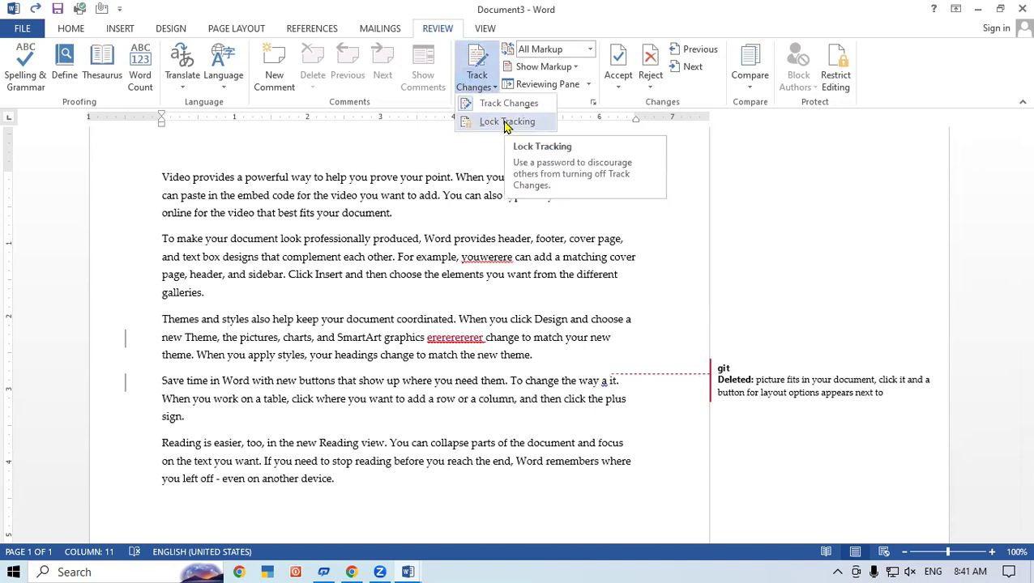
left_click(506, 123)
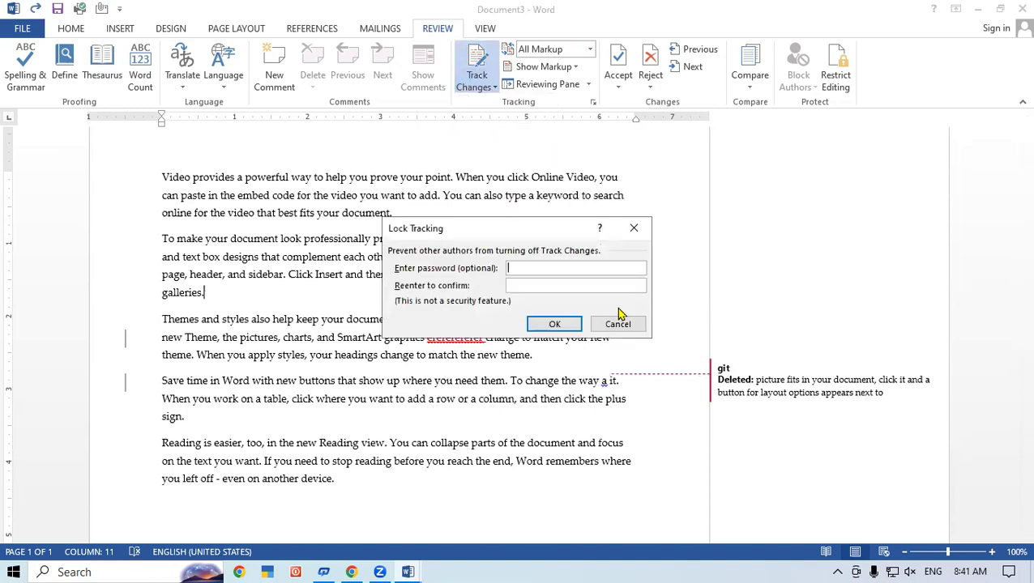
type("******")
key("Return")
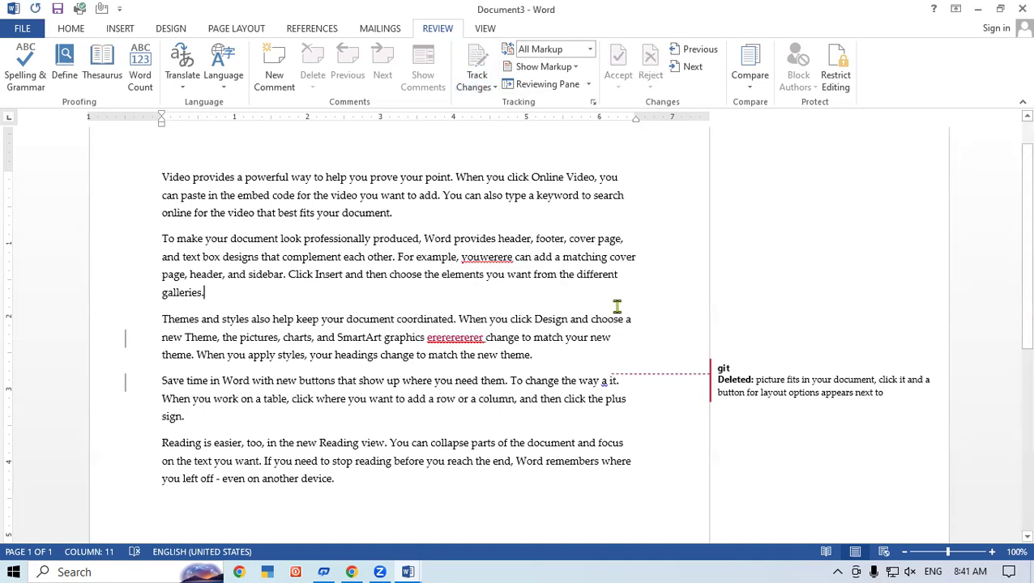
- Track 'erere' typed into 'to', delete 'professionally produced, Word', then switch to No Markup
left_click(401, 398)
type("erere")
left_click(396, 443)
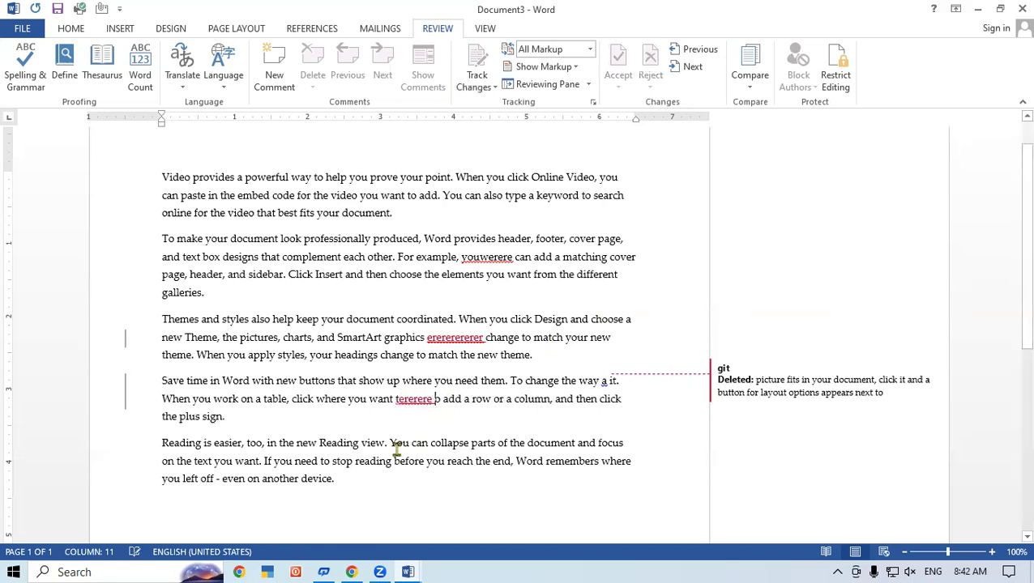
type("ererere")
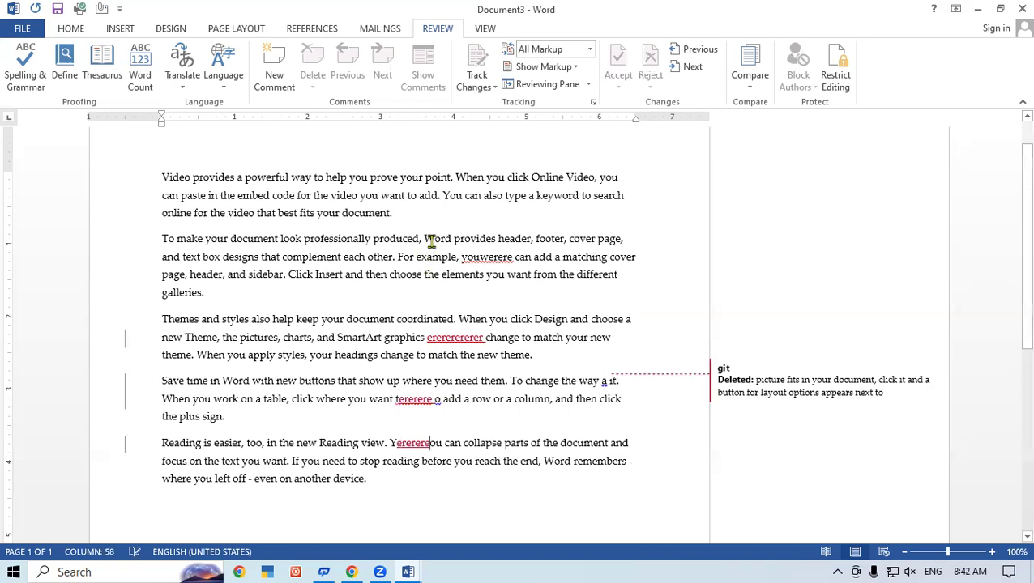
left_click_drag(428, 240, 308, 239)
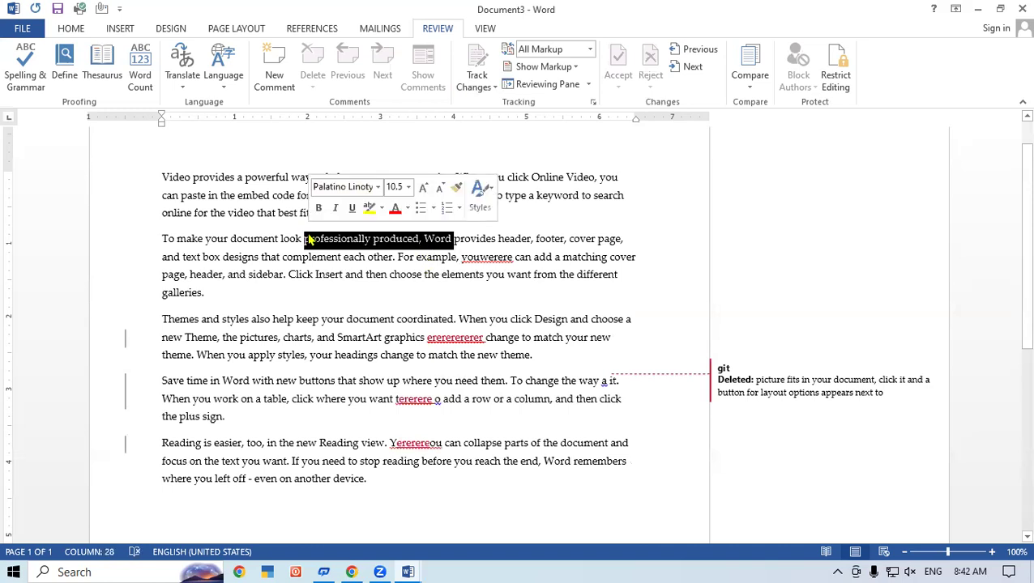
key("Delete")
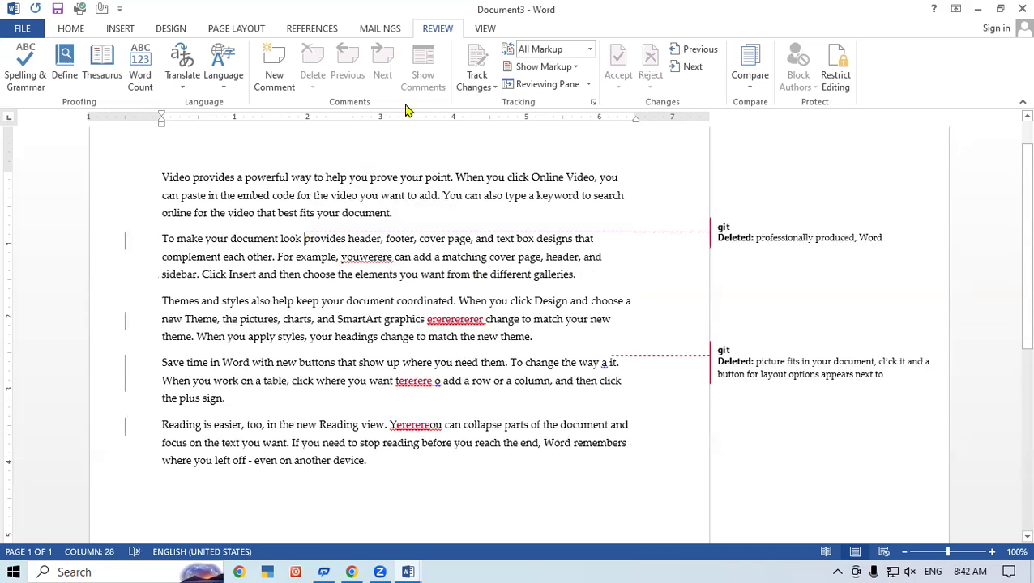
left_click(590, 50)
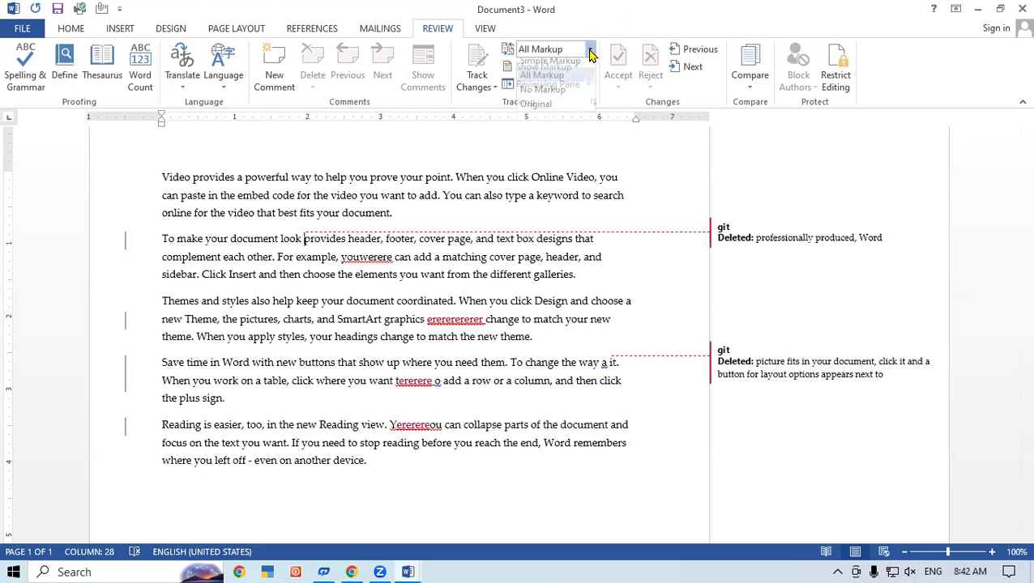
left_click(542, 95)
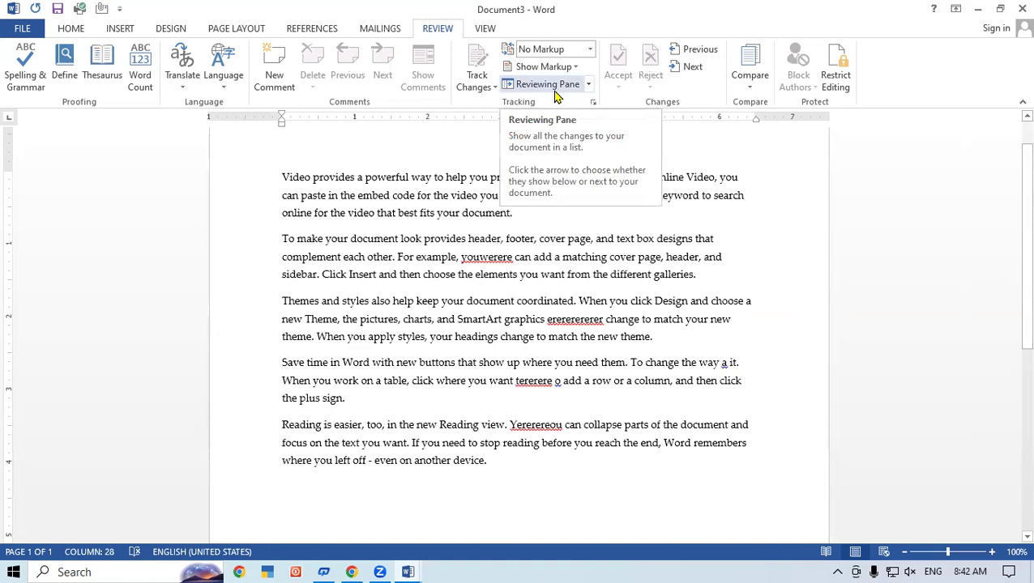
- Set the review display back to All Markup and reopen the Track Changes options
left_click(477, 87)
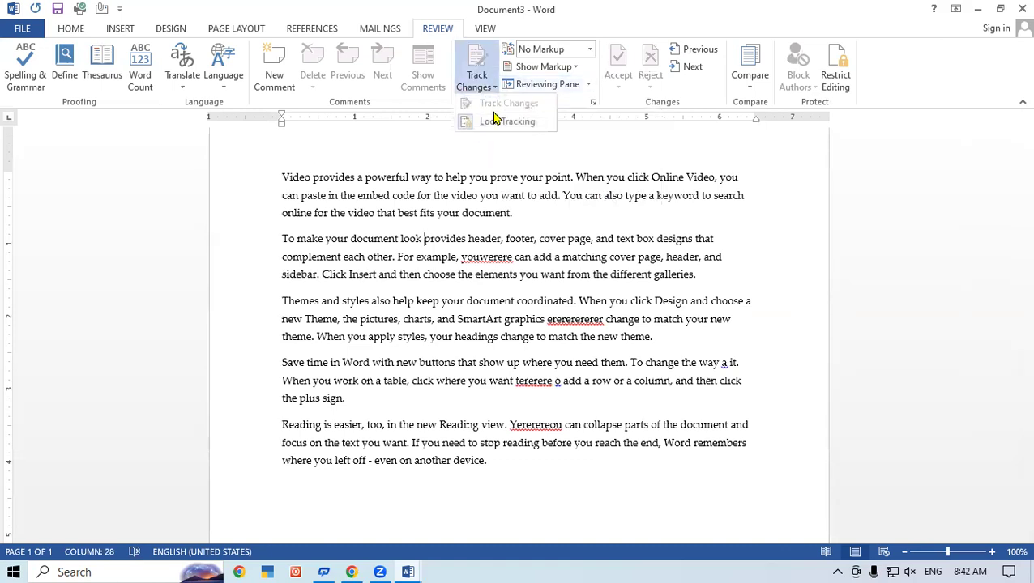
left_click(528, 320)
left_click(589, 51)
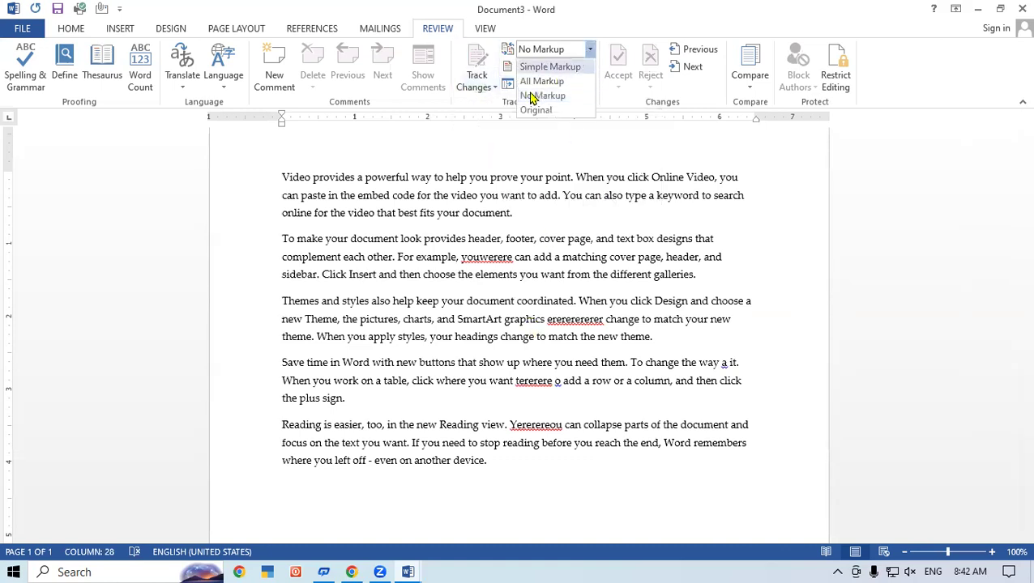
left_click(542, 81)
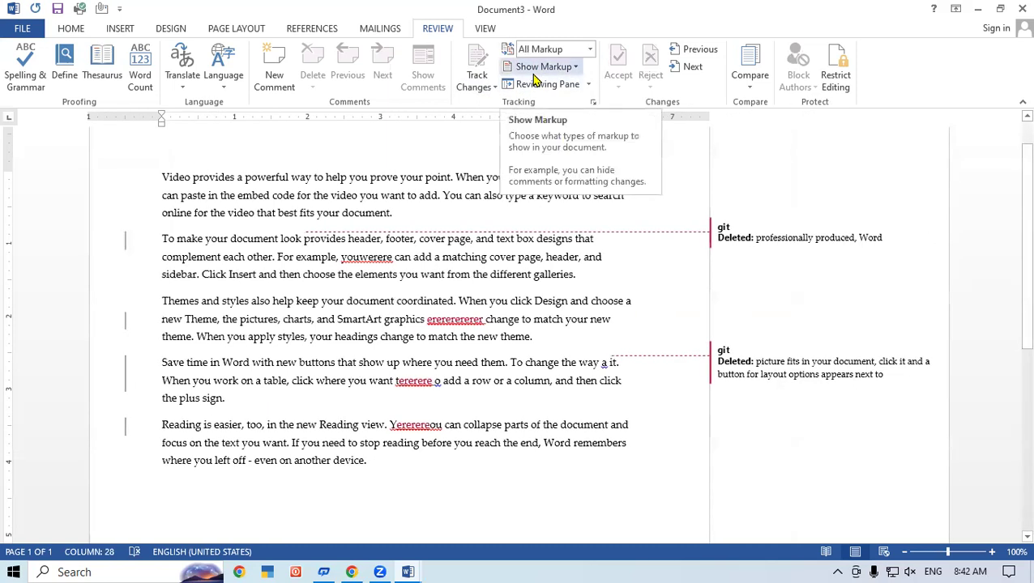
left_click(477, 88)
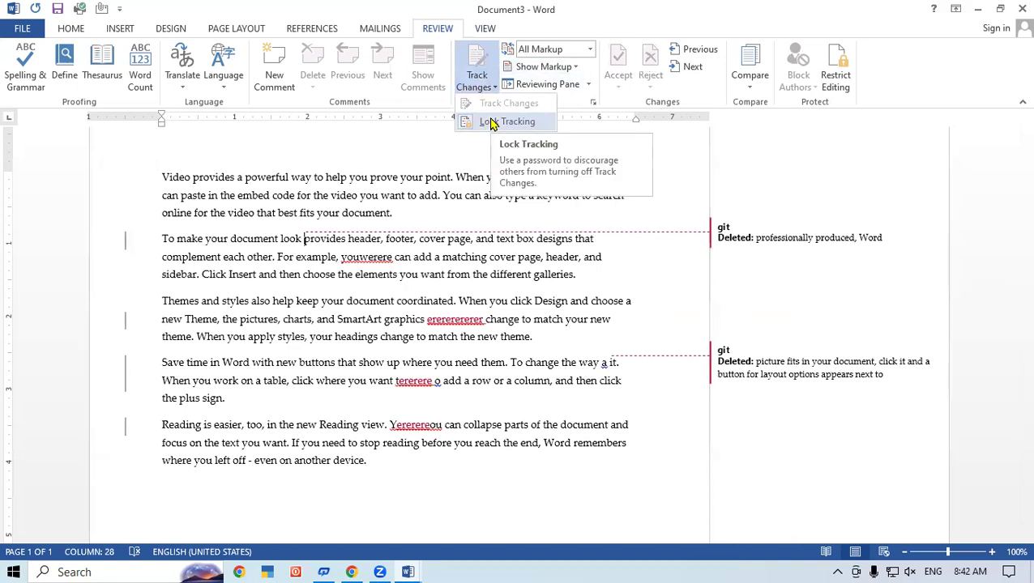
- Unlock tracking with the password, turn tracking off, and delete 'want. If you need' untracked
left_click(492, 123)
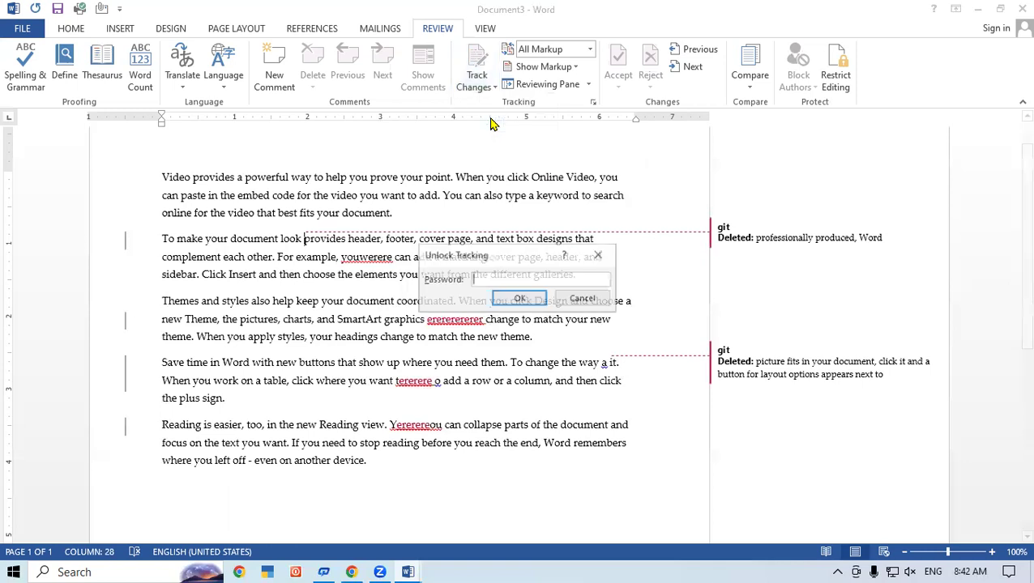
type("g")
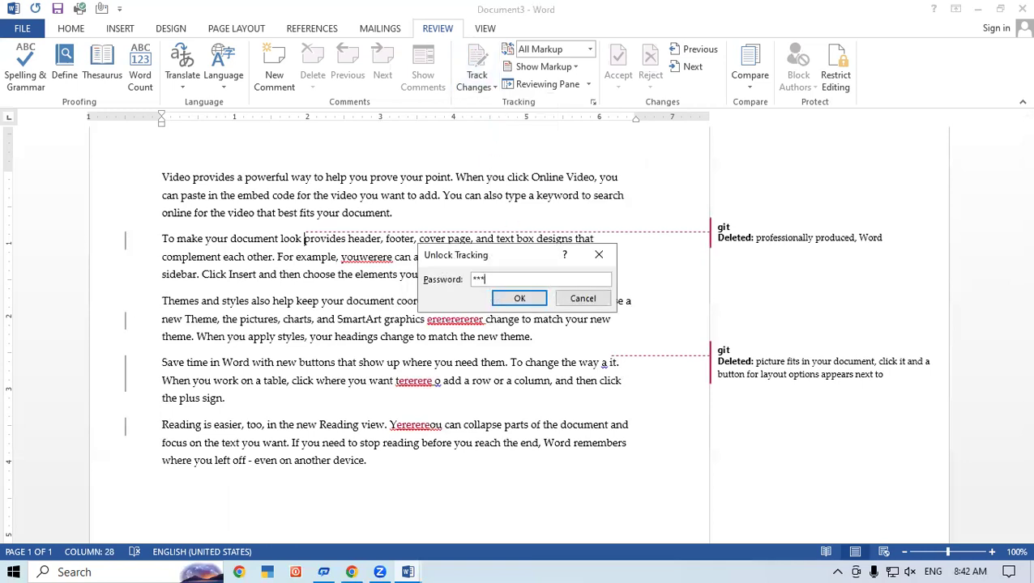
type("it")
key("Return")
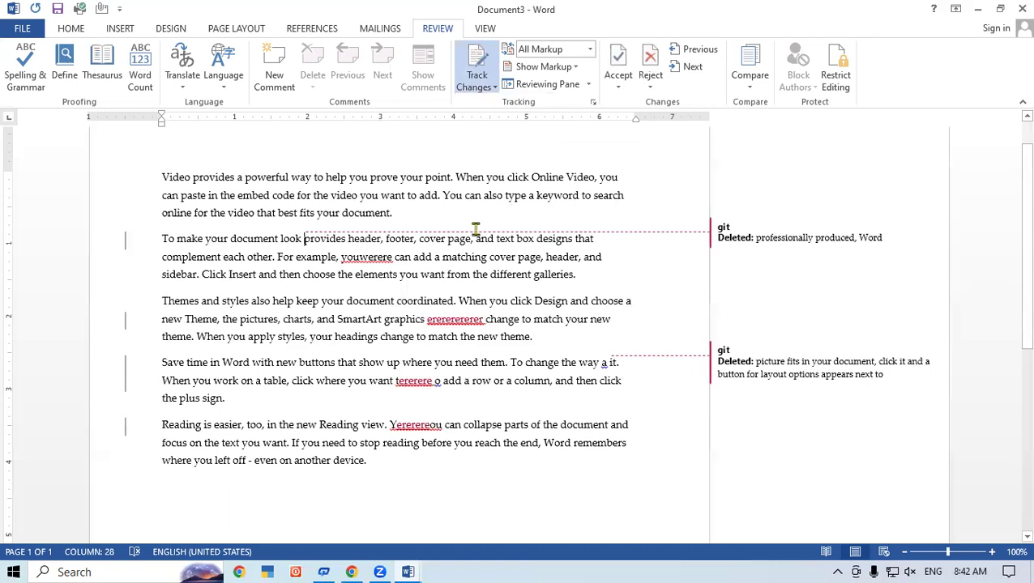
left_click(476, 67)
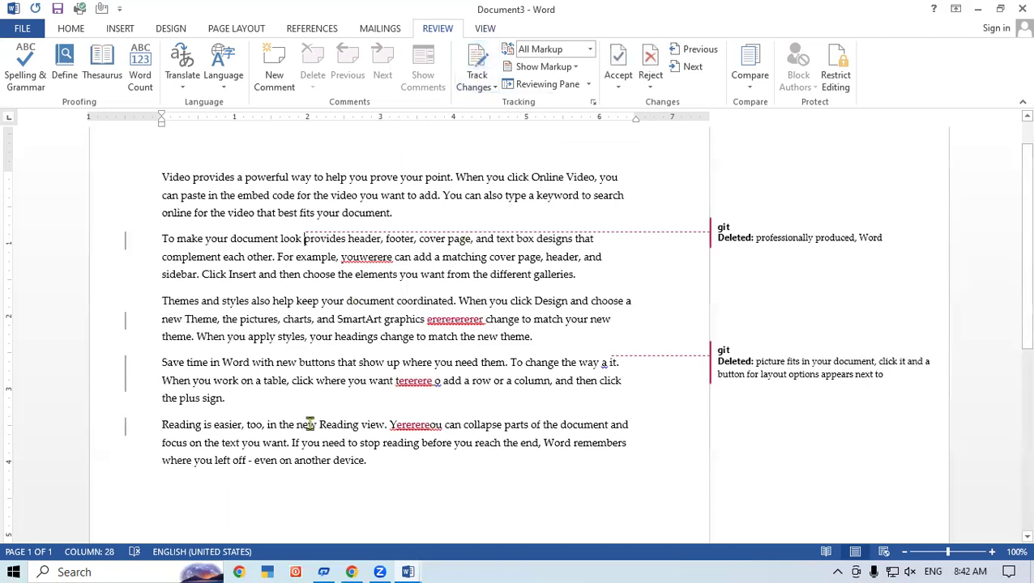
left_click_drag(274, 444, 338, 442)
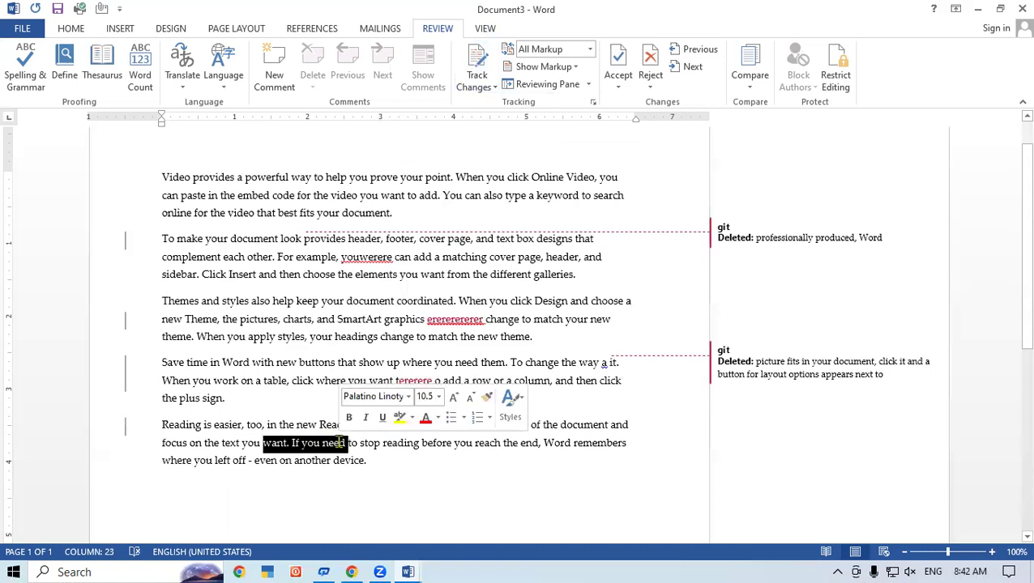
key("Delete")
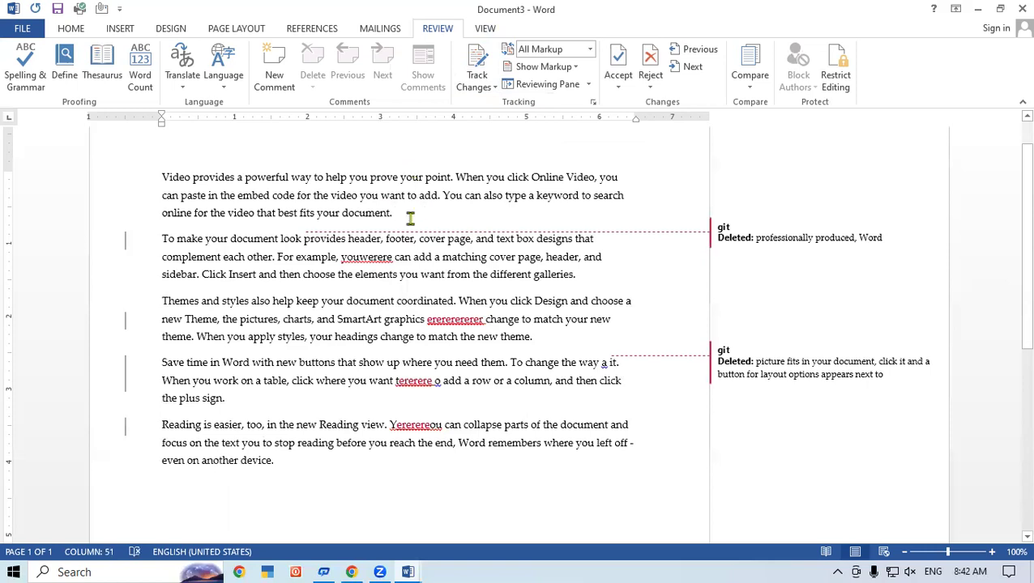
- Cycle Display for Review through Simple Markup, All Markup and No Markup, settling on Original
left_click(592, 51)
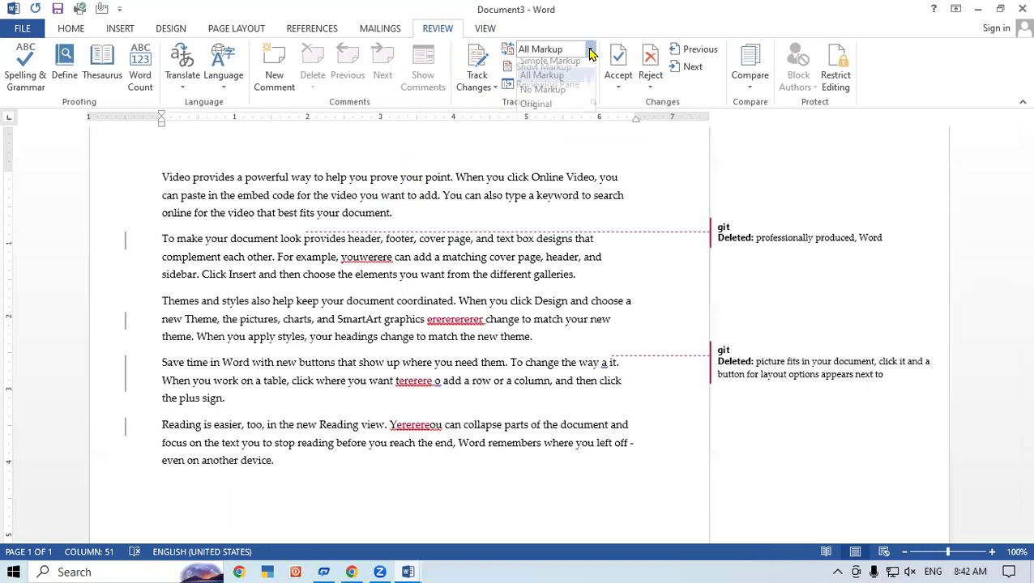
left_click(546, 68)
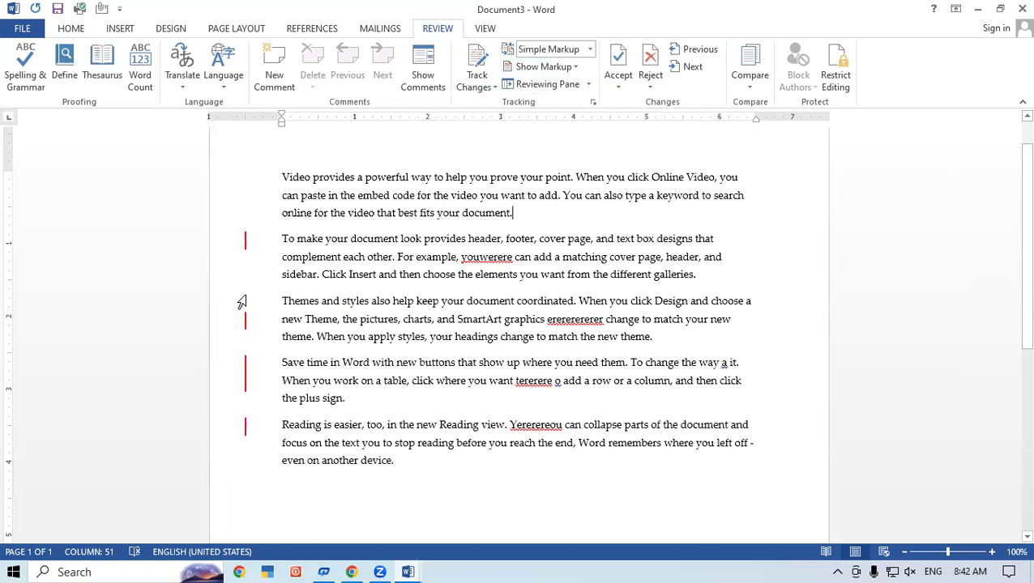
left_click(592, 51)
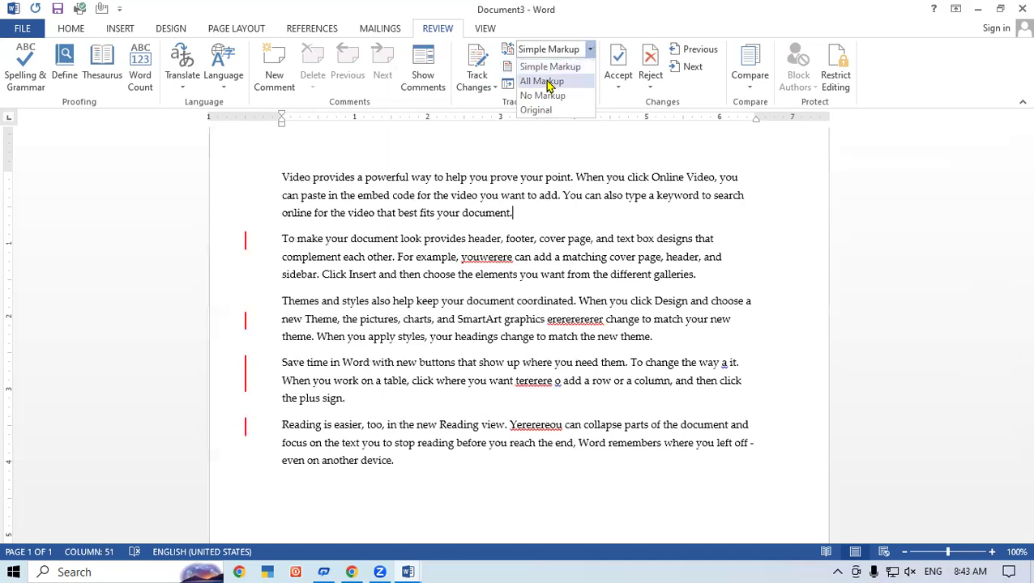
left_click(559, 81)
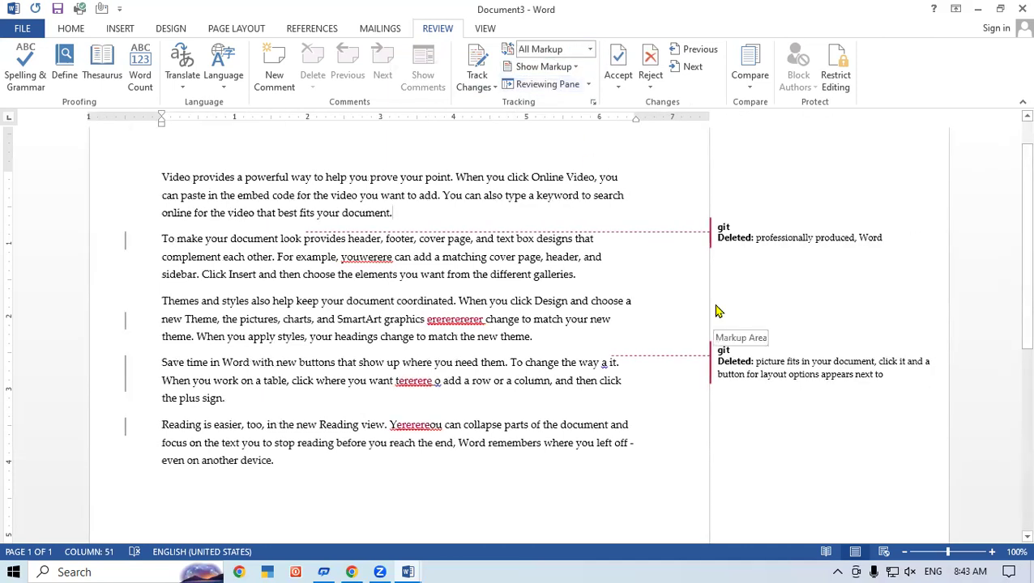
left_click(590, 50)
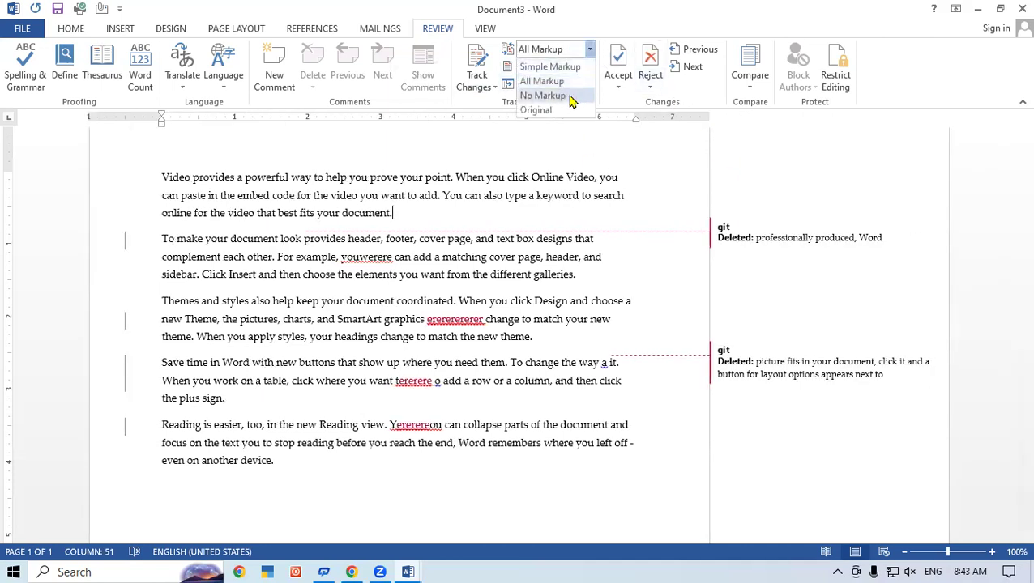
left_click(572, 96)
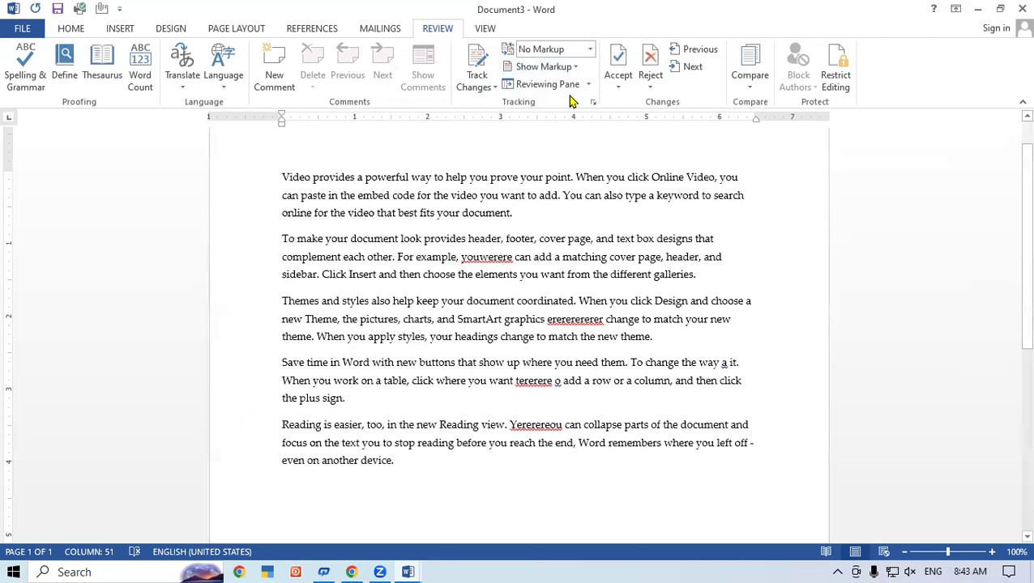
left_click(587, 50)
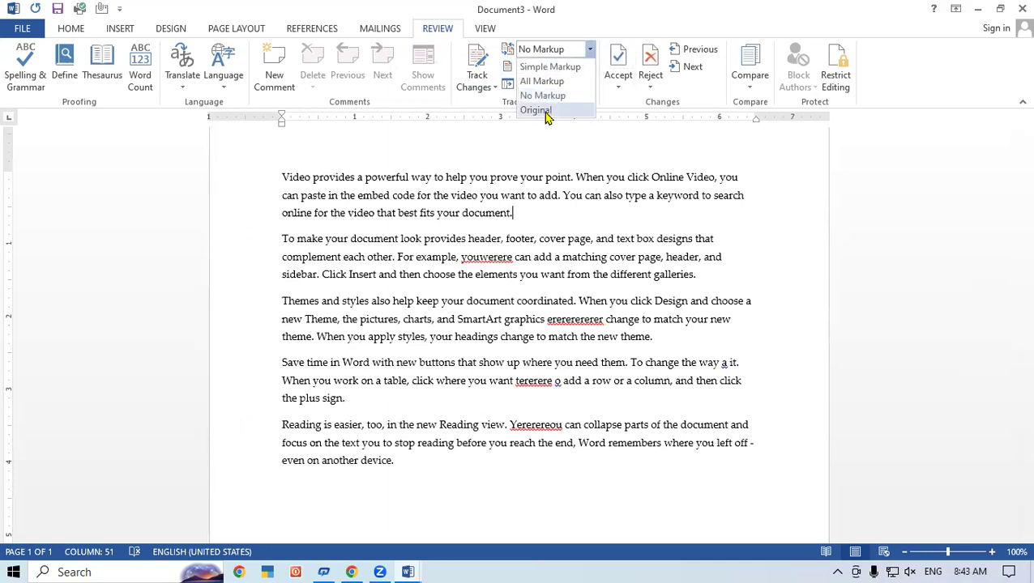
left_click(536, 111)
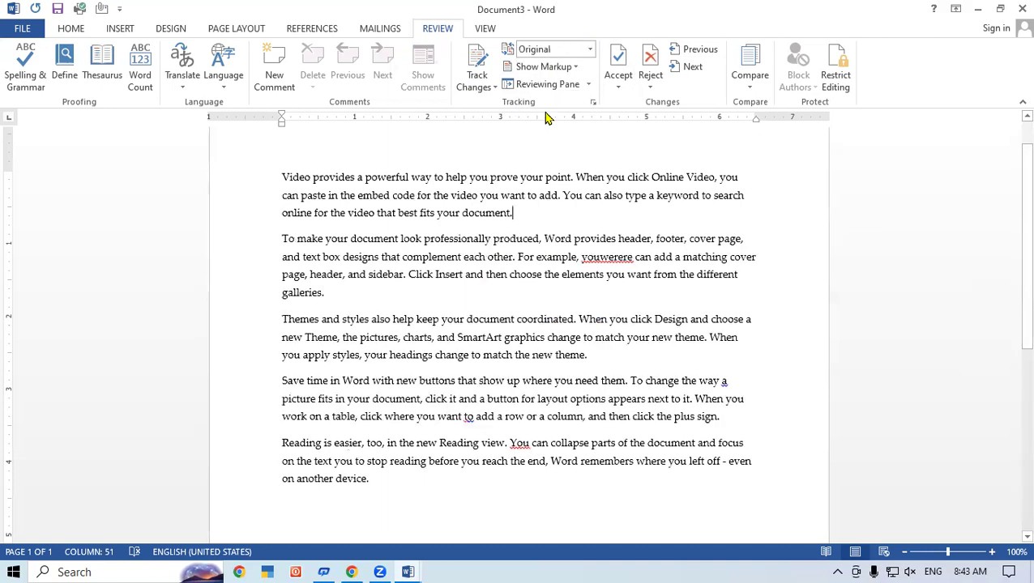
left_click(590, 49)
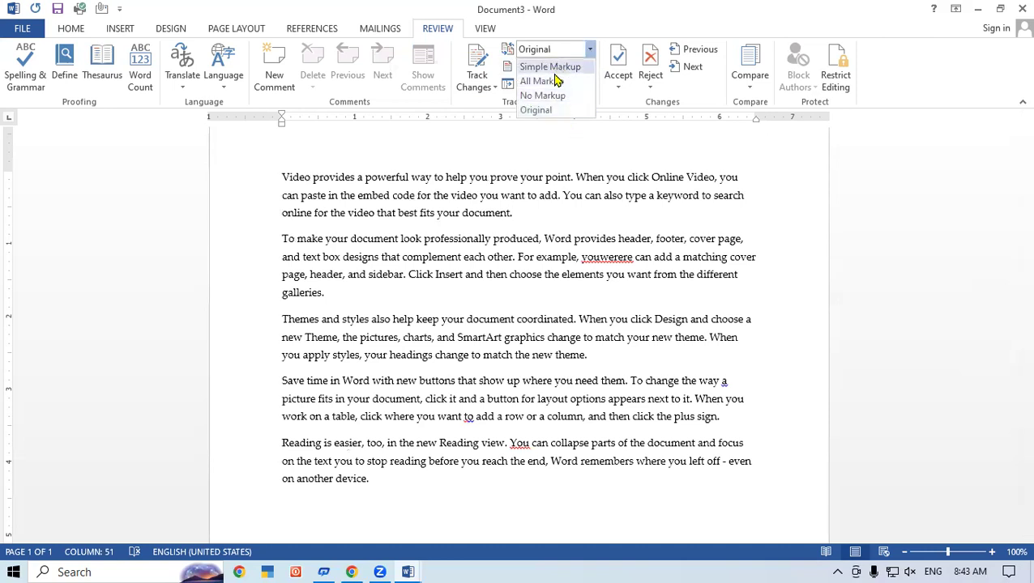
left_click(598, 153)
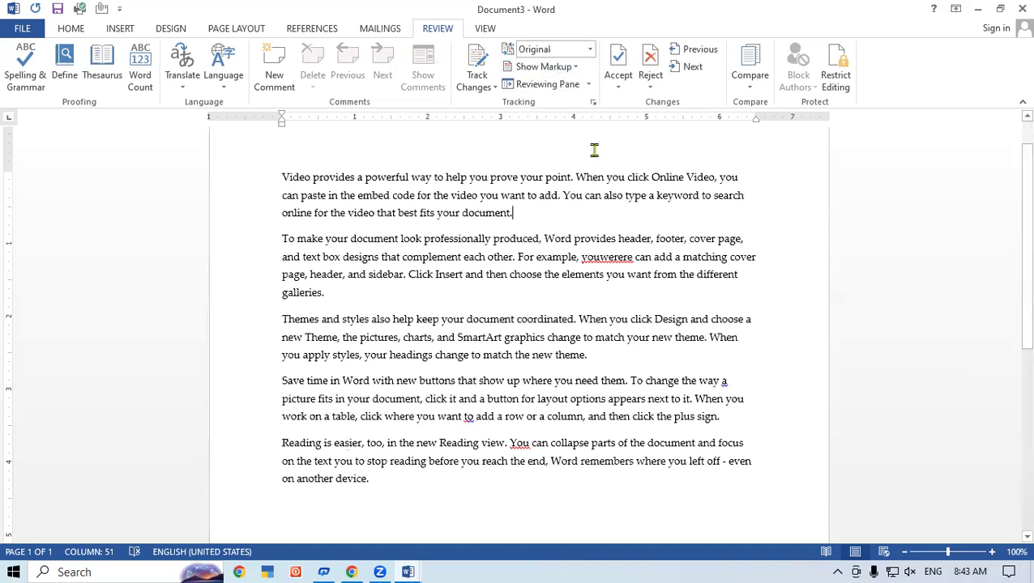
left_click(536, 71)
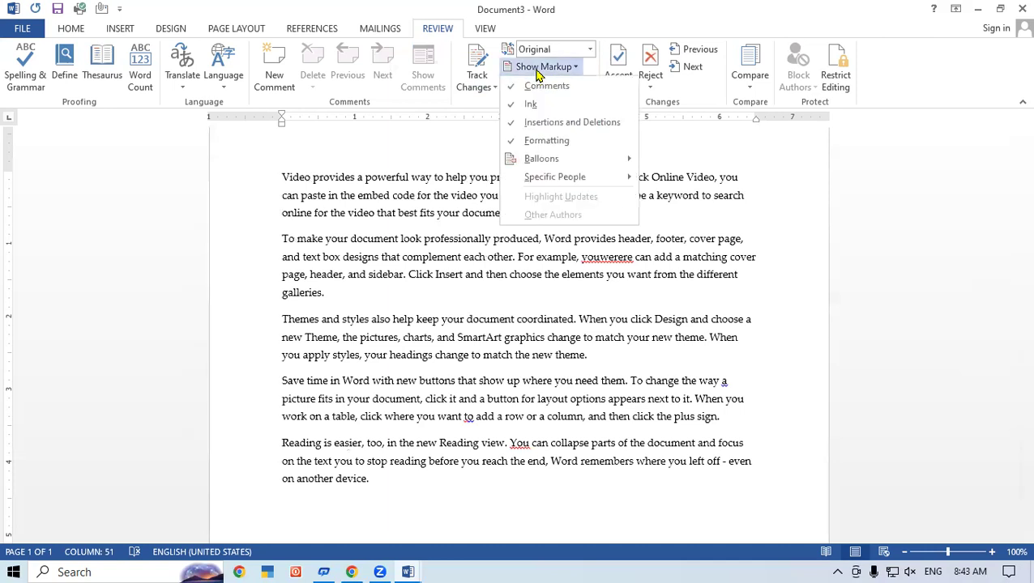
mouse_move(585, 160)
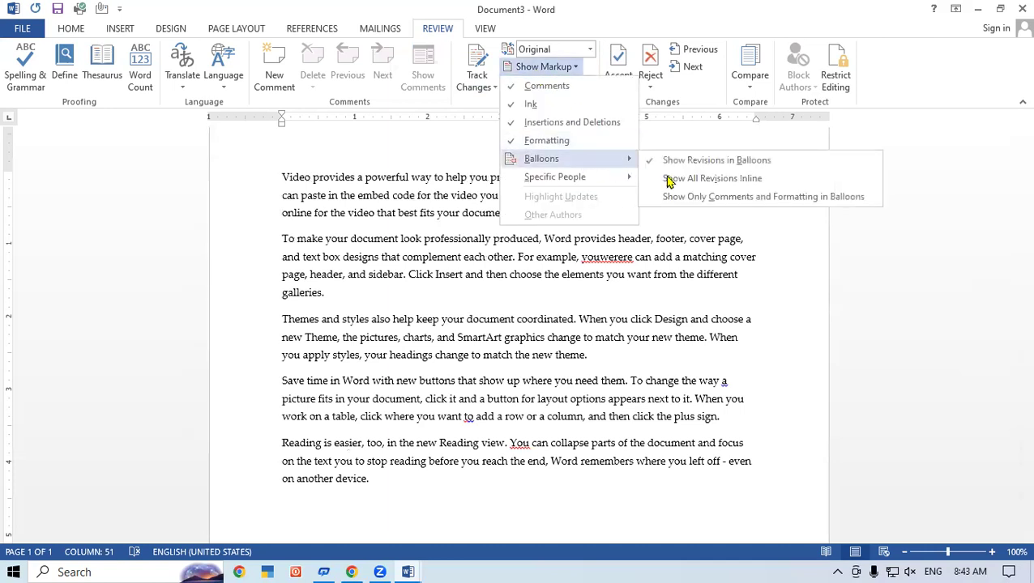
left_click(668, 181)
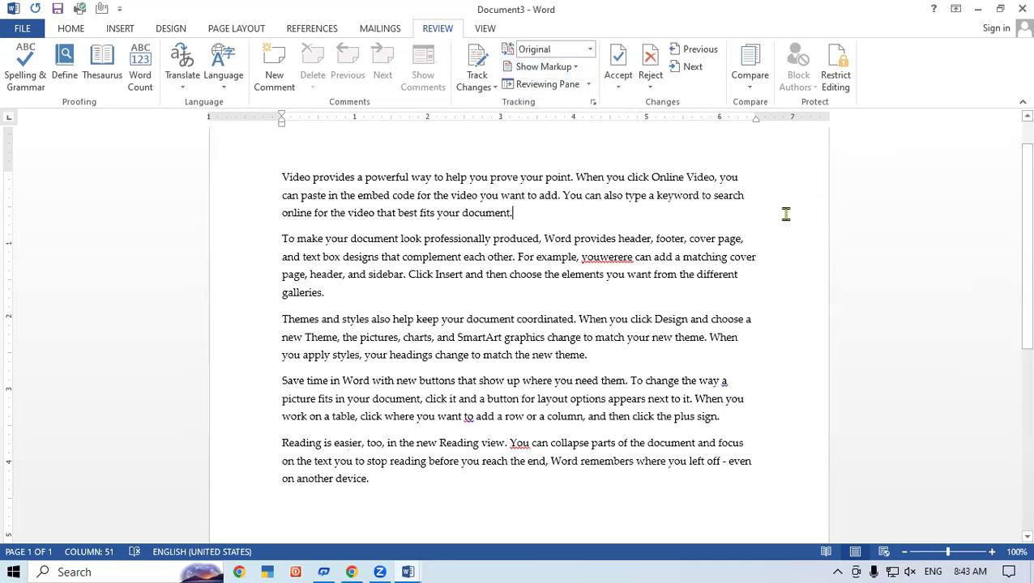
left_click(541, 84)
left_click(543, 101)
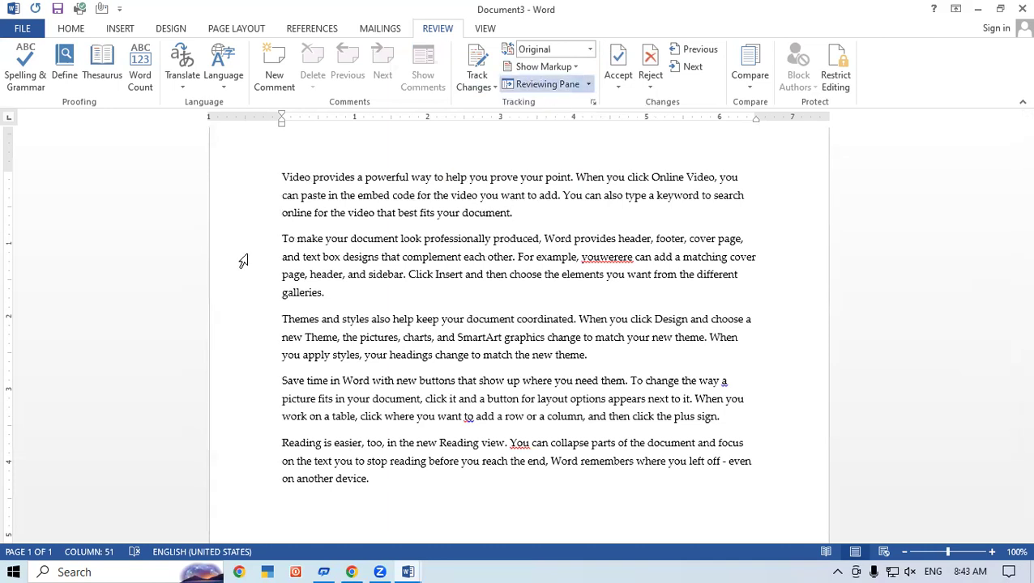
left_click(589, 85)
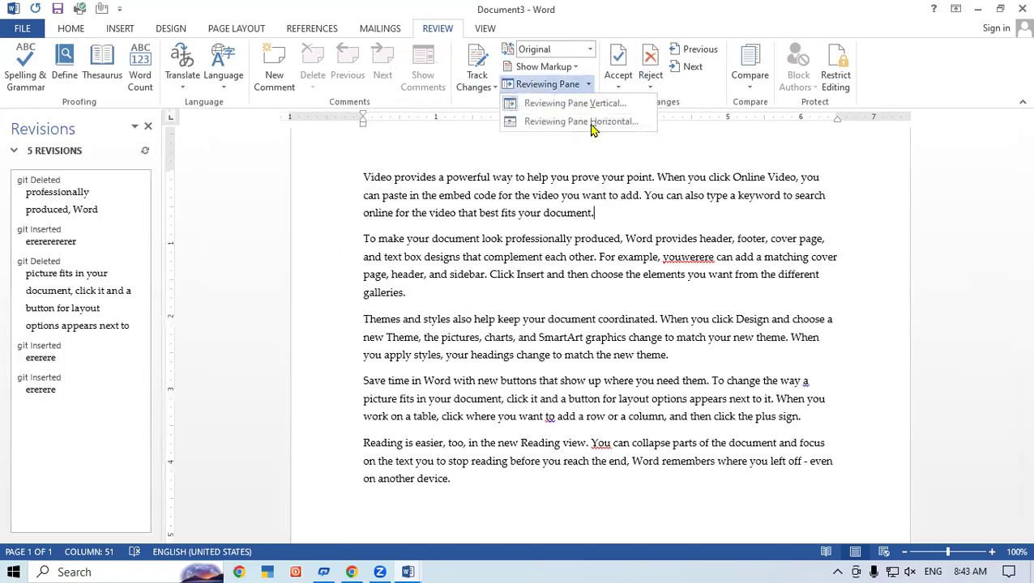
left_click(592, 124)
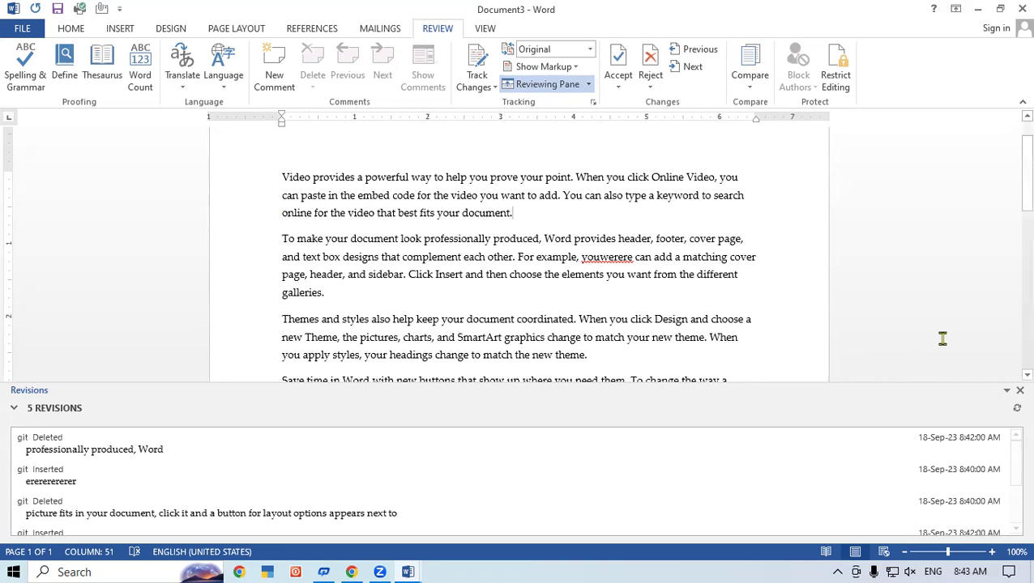
left_click(1019, 391)
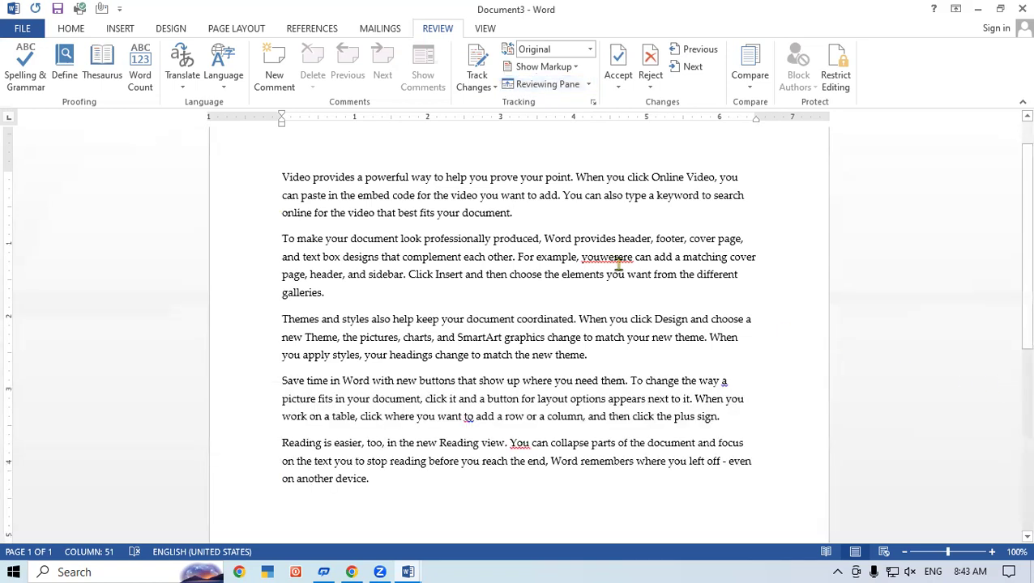
left_click(488, 87)
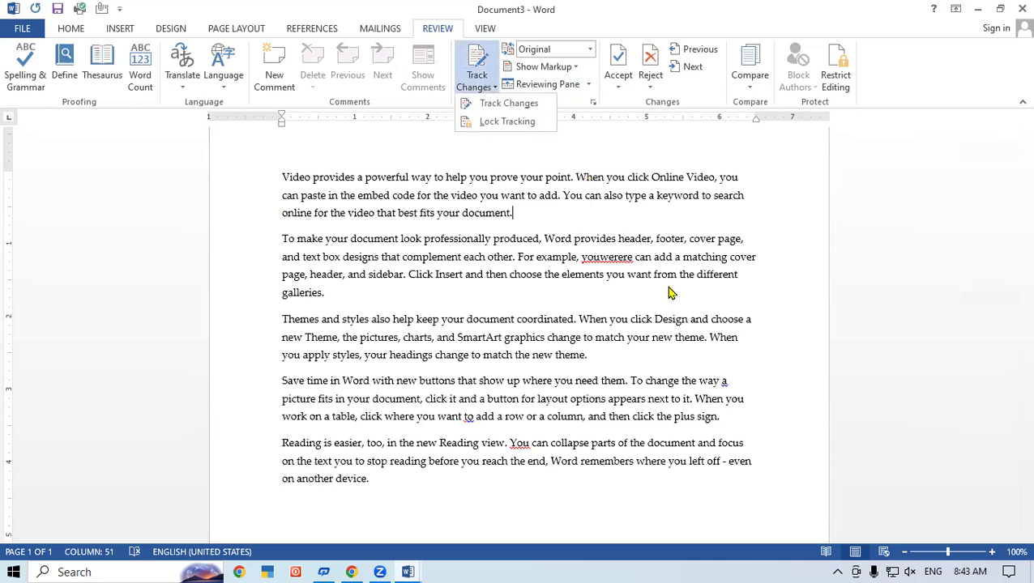
left_click(667, 286)
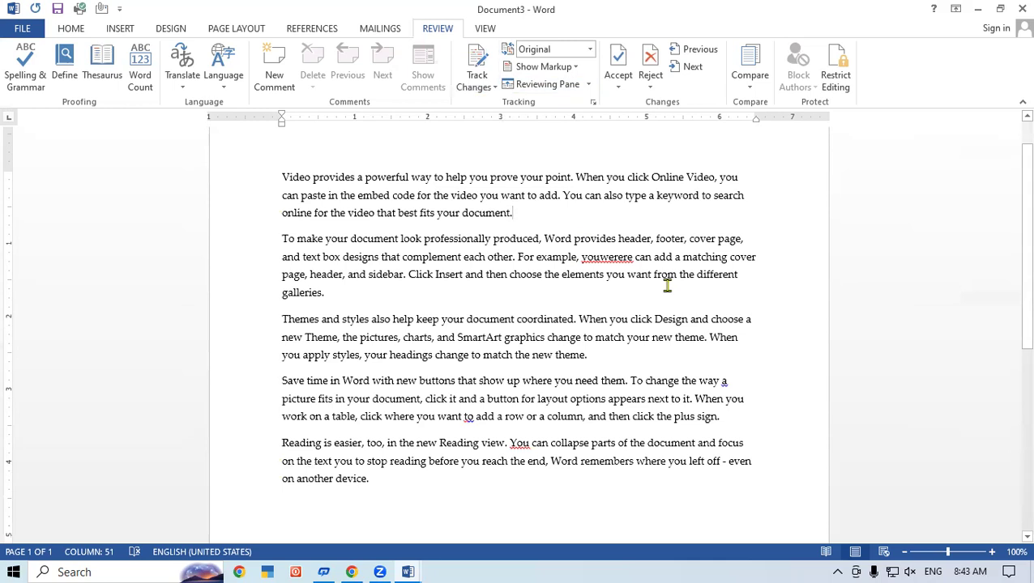
- Switch the review display to All Markup and place the cursor at the document start
left_click(591, 49)
left_click(541, 81)
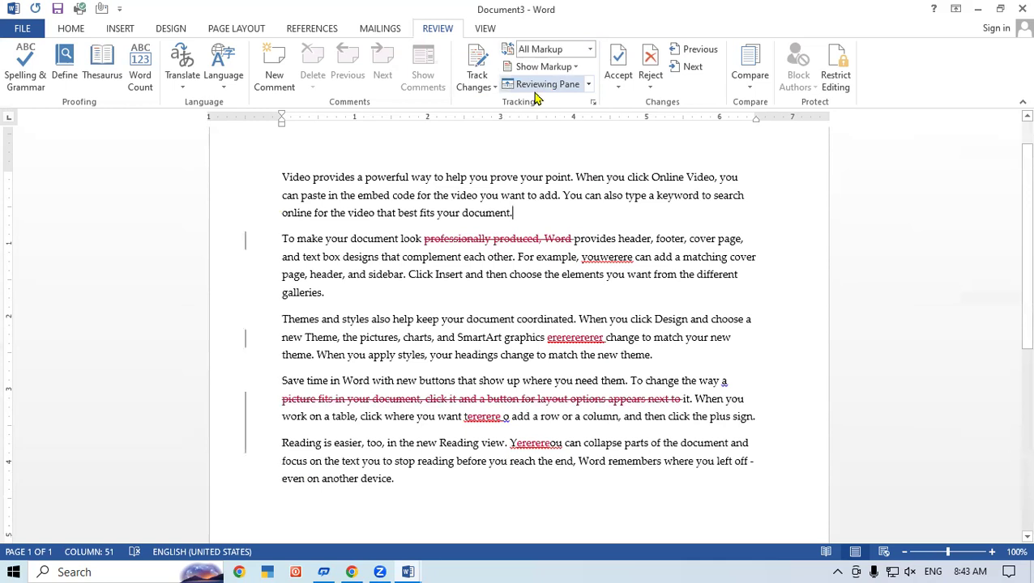
left_click(283, 176)
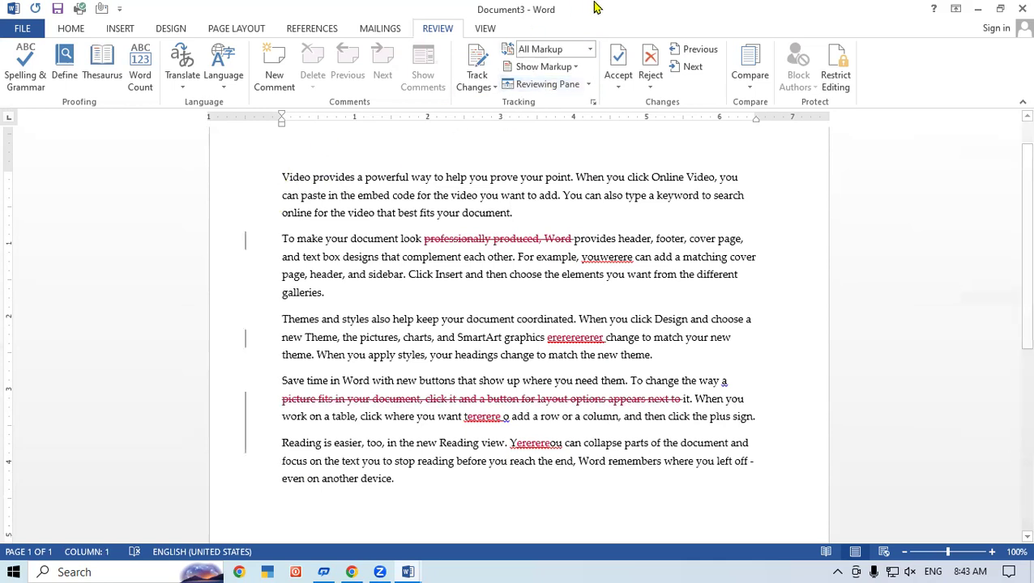
- Step forward through the tracked changes to the last one, then back to the first
left_click(693, 67)
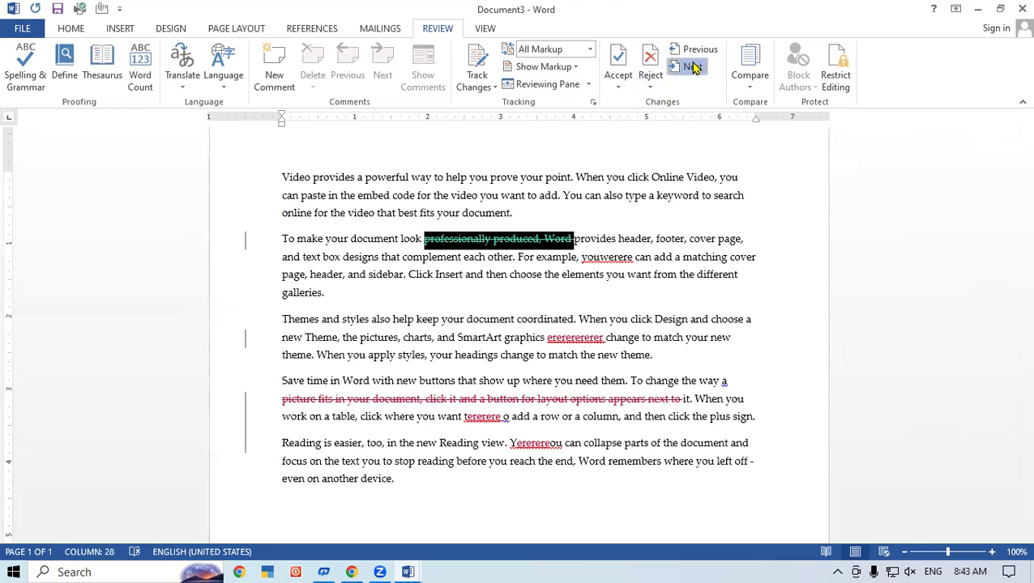
left_click(692, 68)
left_click(692, 68)
left_click(693, 68)
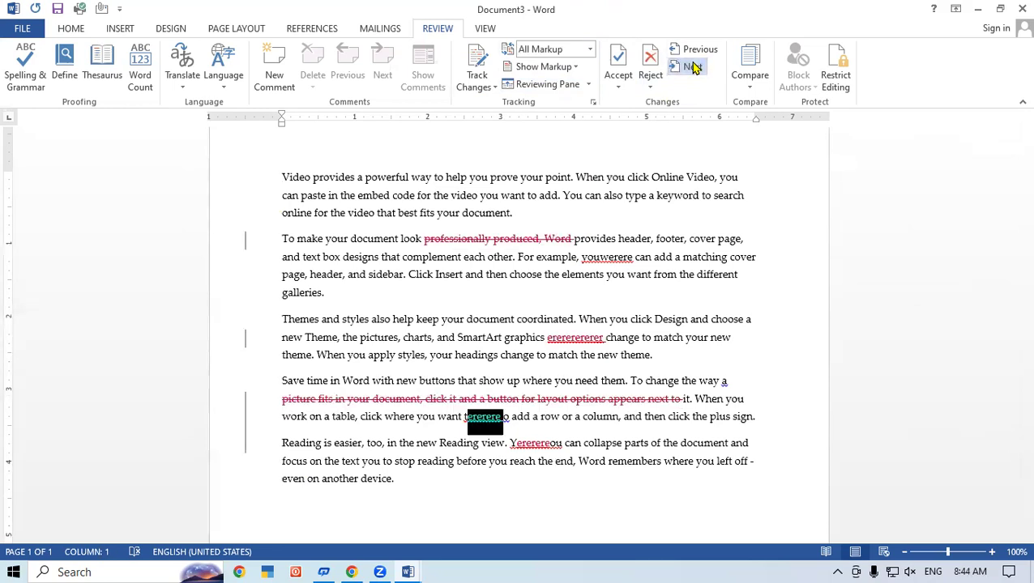
left_click(692, 68)
left_click(700, 53)
left_click(700, 53)
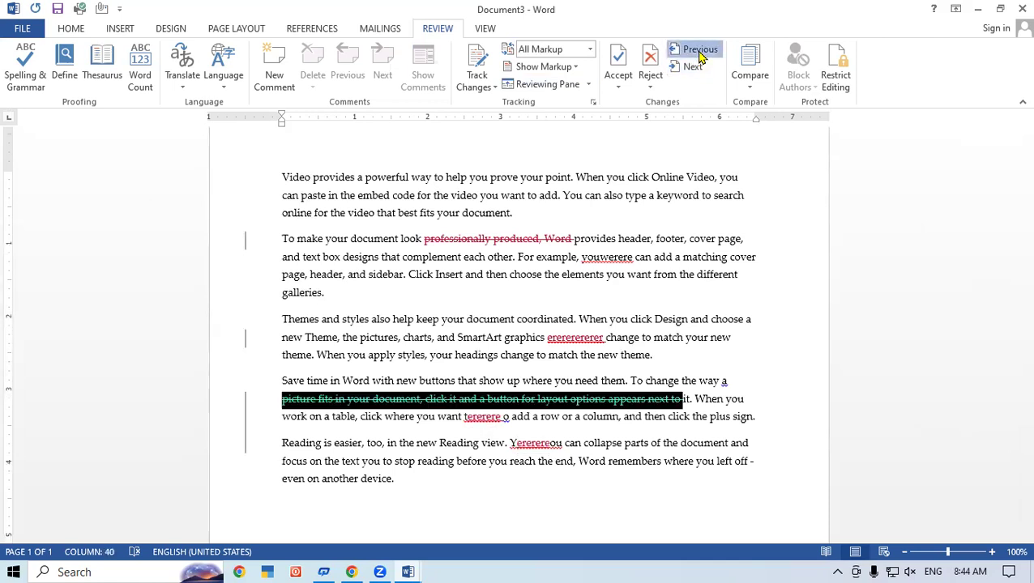
left_click(700, 53)
left_click(700, 53)
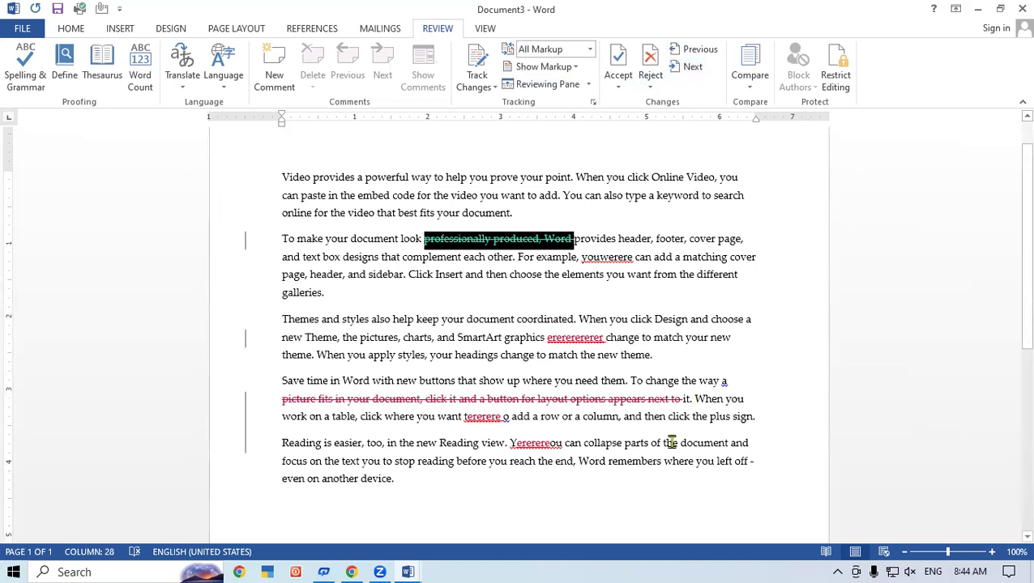
left_click(615, 76)
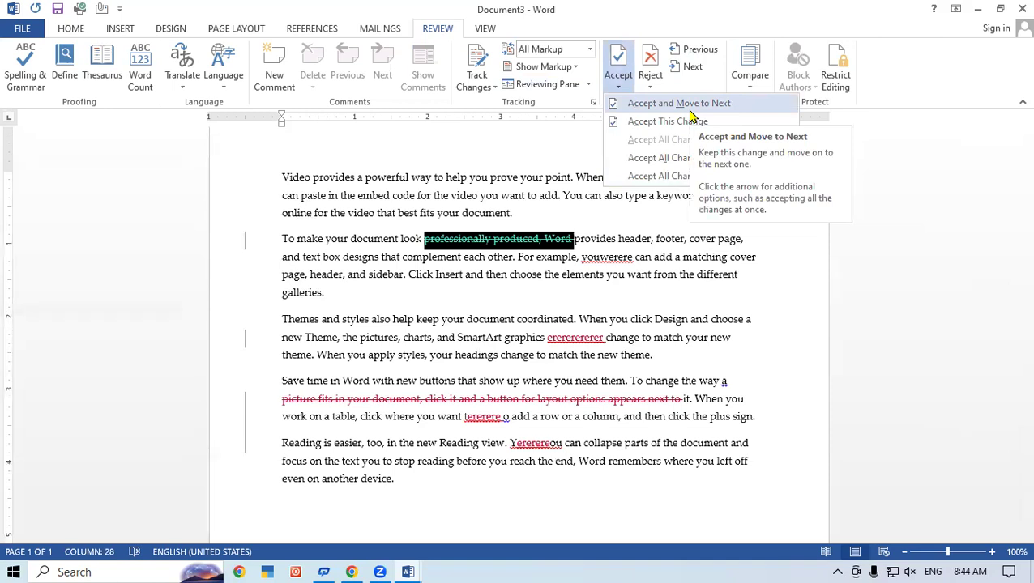
left_click(684, 106)
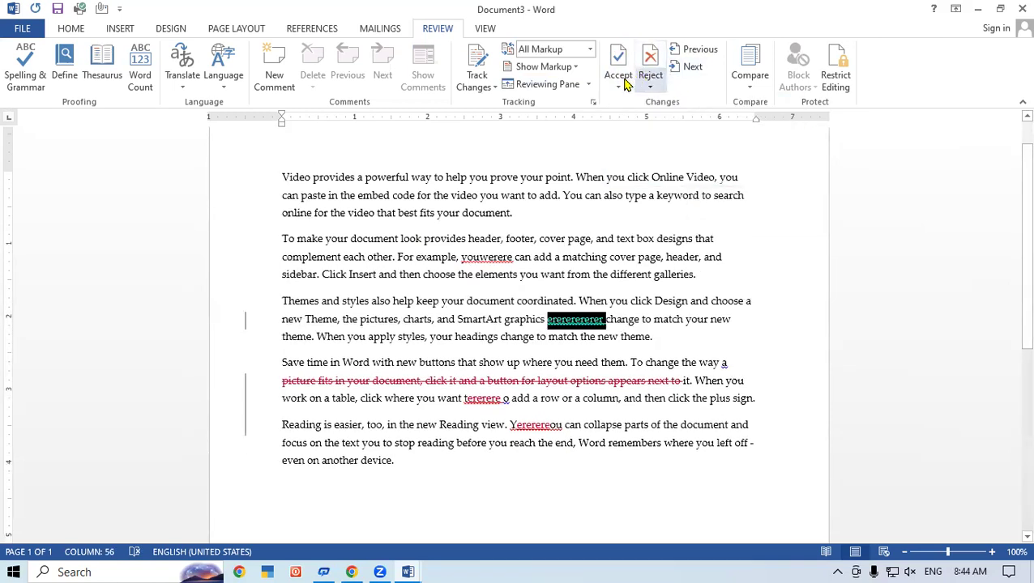
left_click(618, 82)
left_click(653, 104)
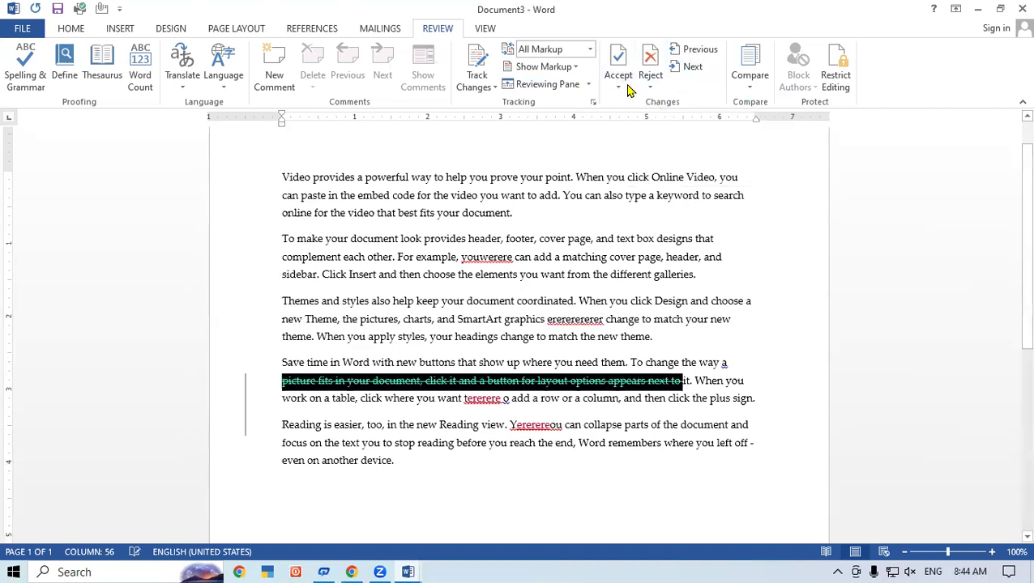
left_click(625, 84)
left_click(653, 103)
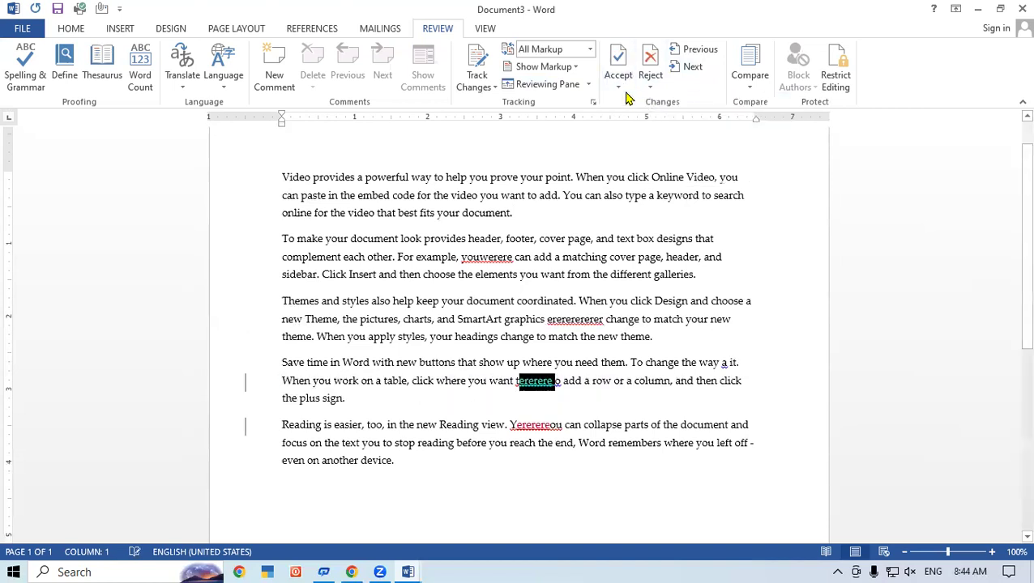
left_click(618, 84)
left_click(648, 105)
left_click(651, 81)
left_click(620, 87)
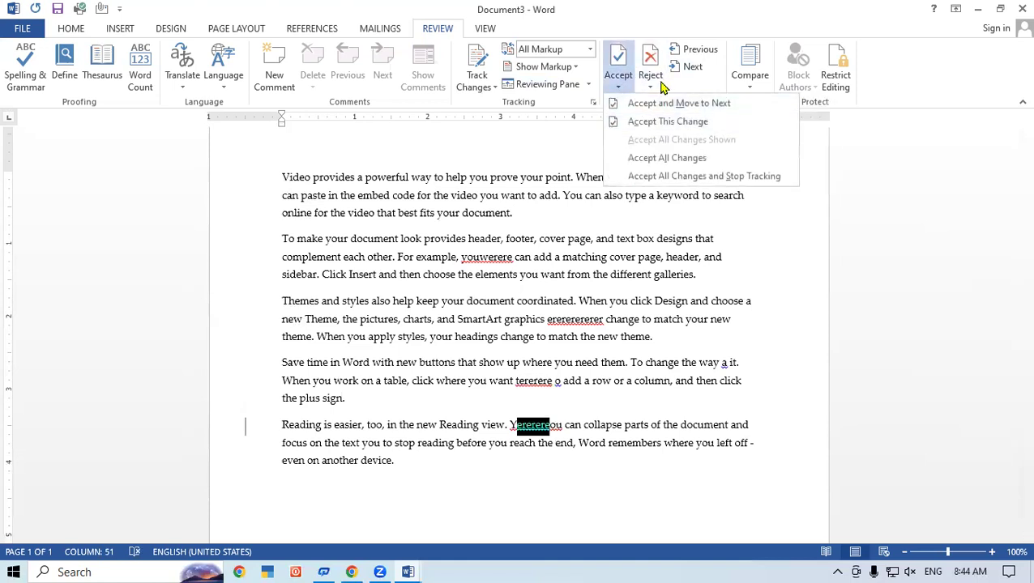
left_click(650, 81)
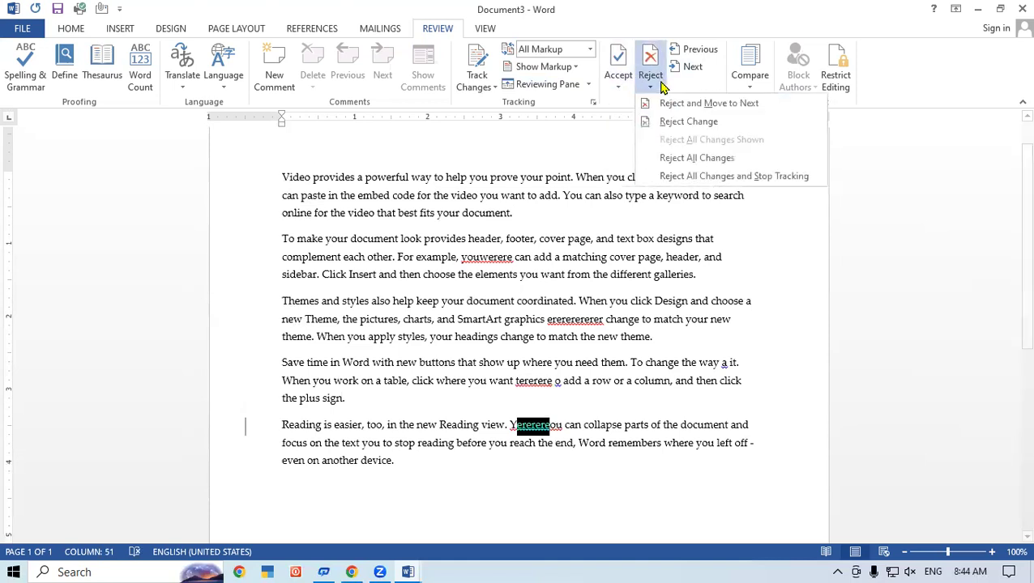
left_click(701, 104)
left_click(510, 325)
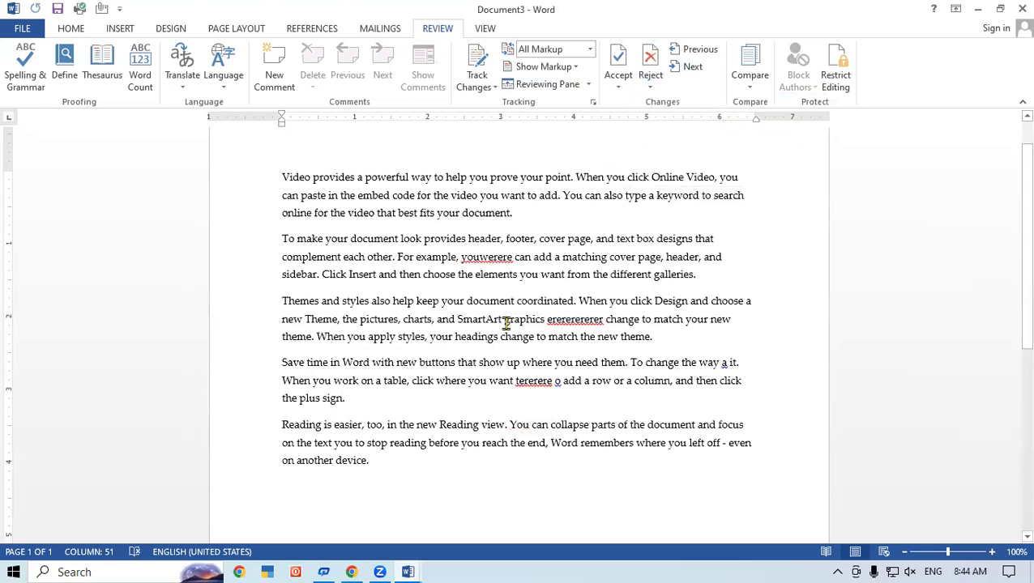
left_click(617, 81)
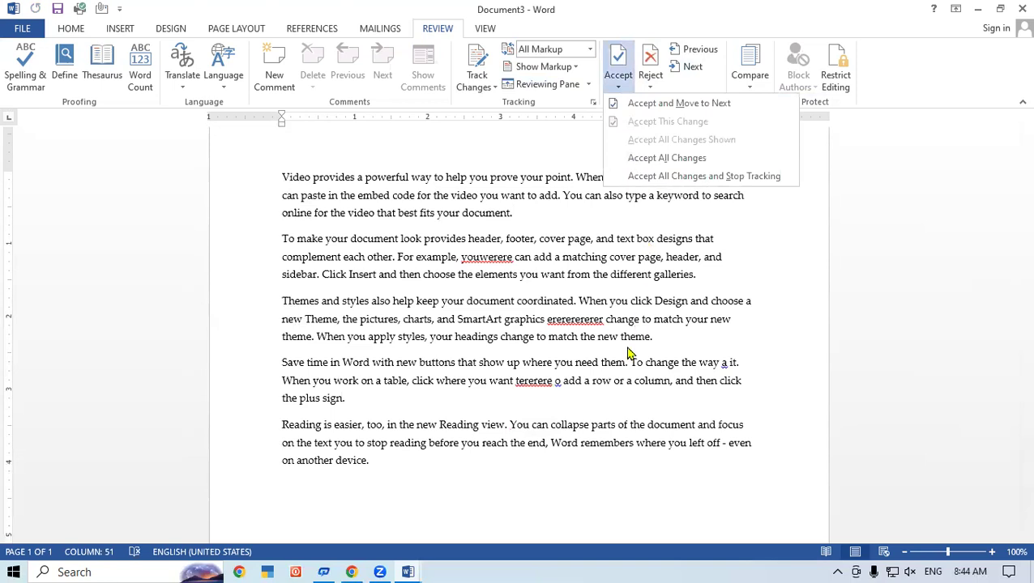
key("Escape")
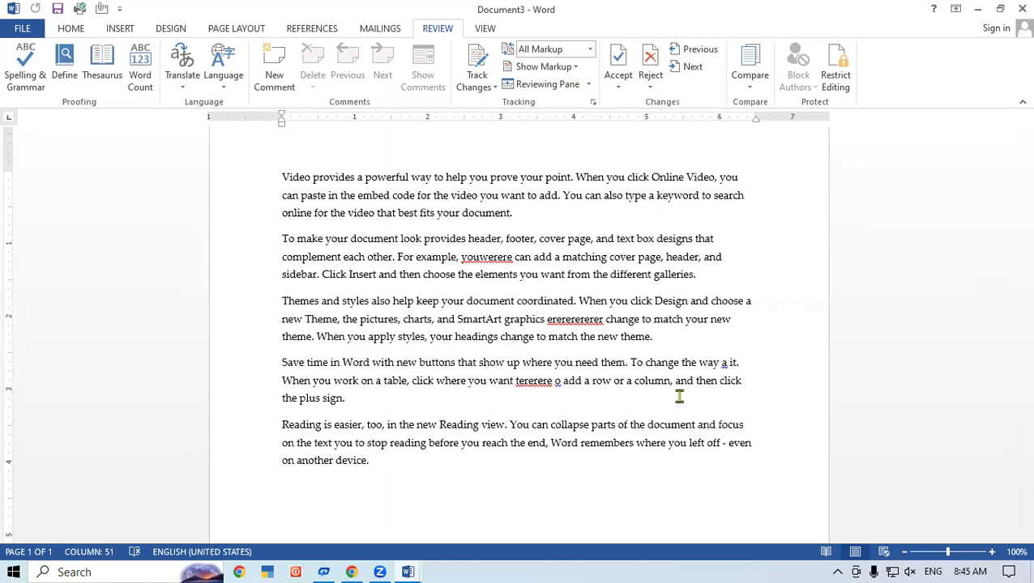
- Create a new document containing 'Computer Memory' and save it as M1 on the Desktop
key("ctrl+n")
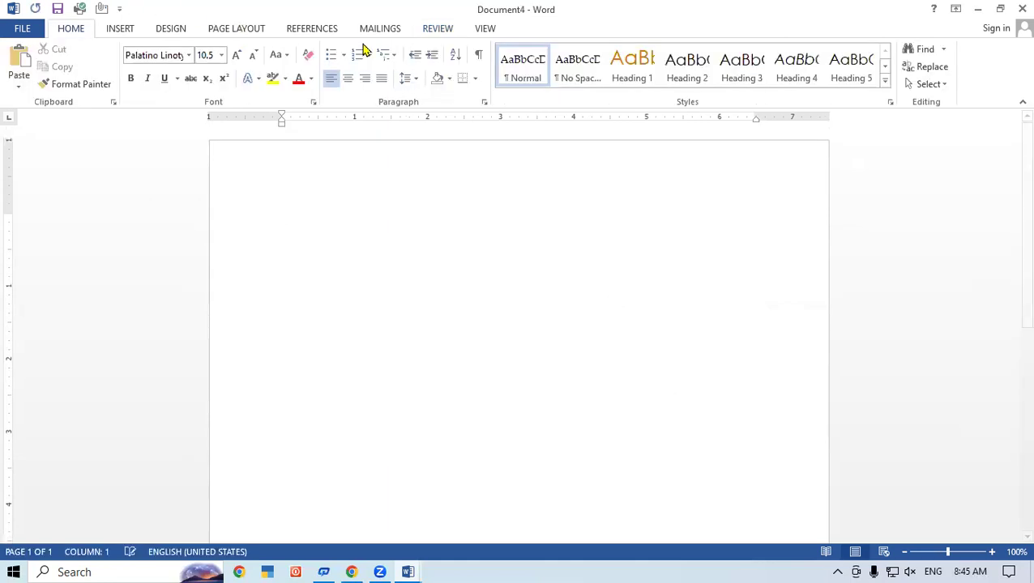
left_click(439, 29)
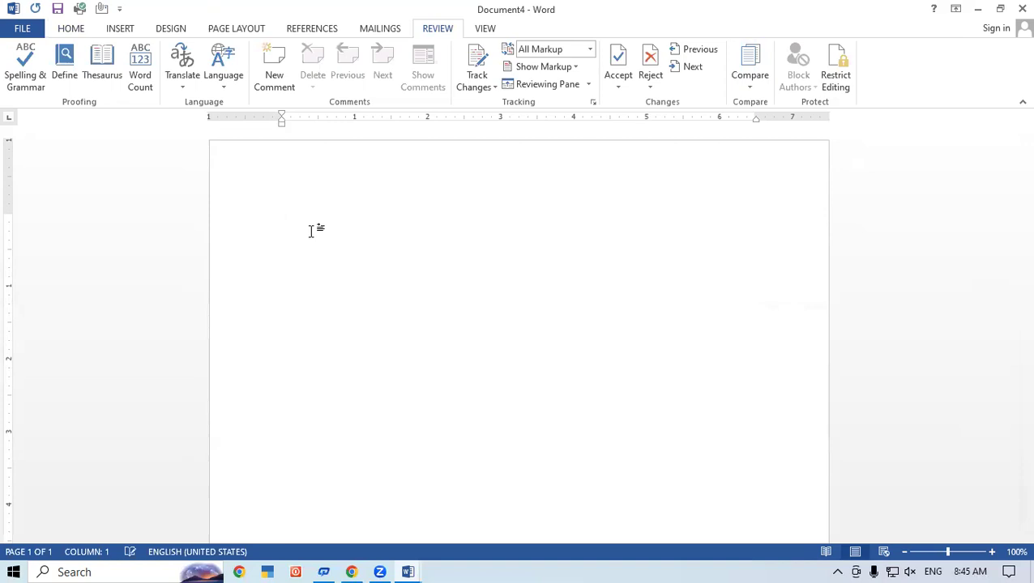
type("omputer Memory")
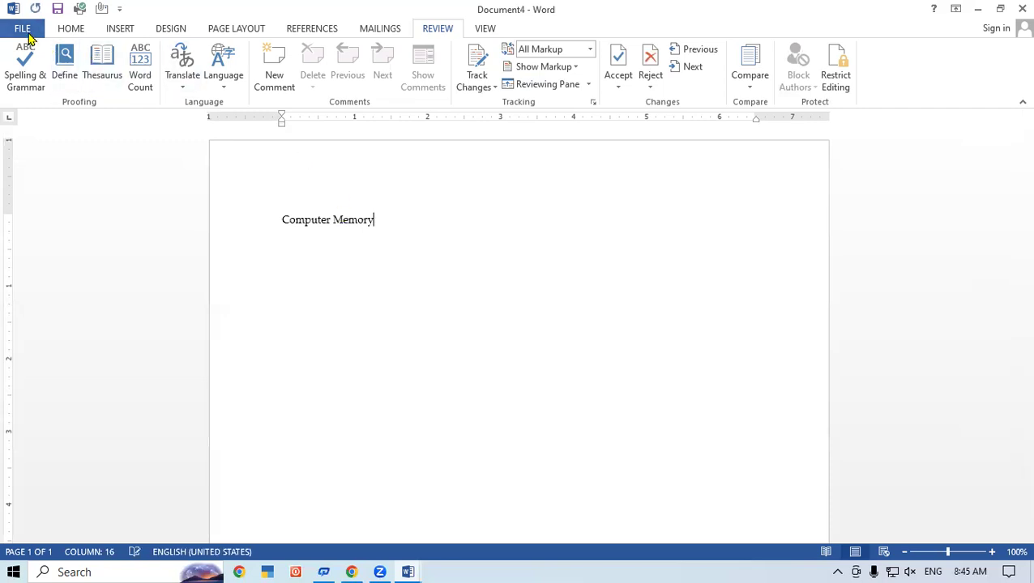
left_click(23, 31)
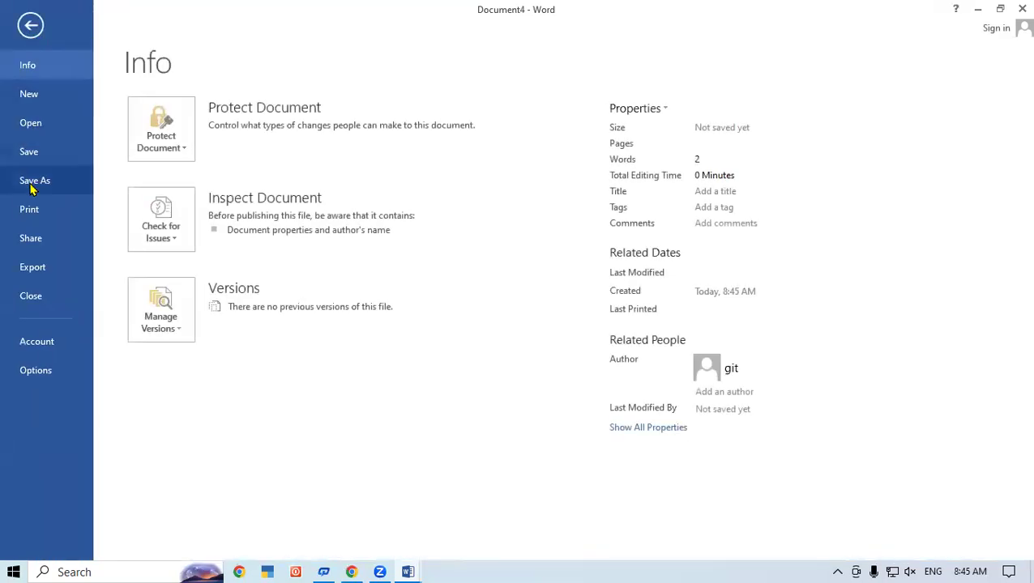
left_click(31, 185)
left_click(385, 333)
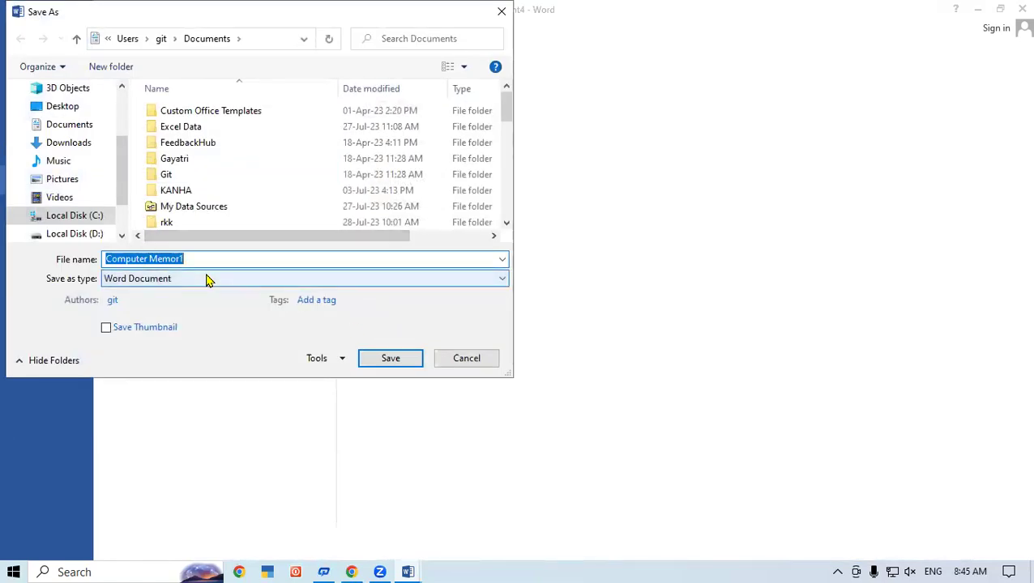
type("M1")
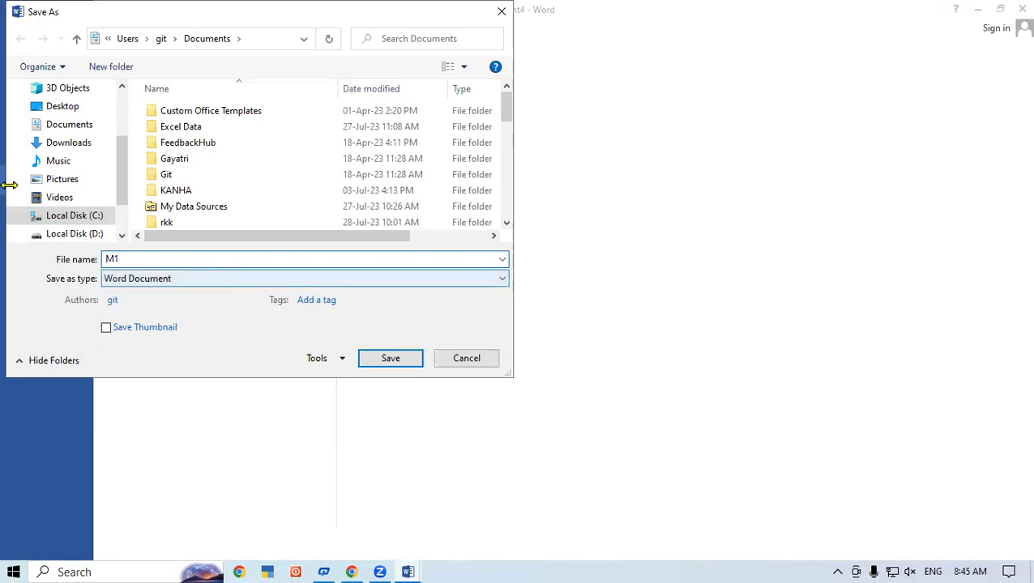
scroll(32, 138, "up", 1)
left_click(61, 134)
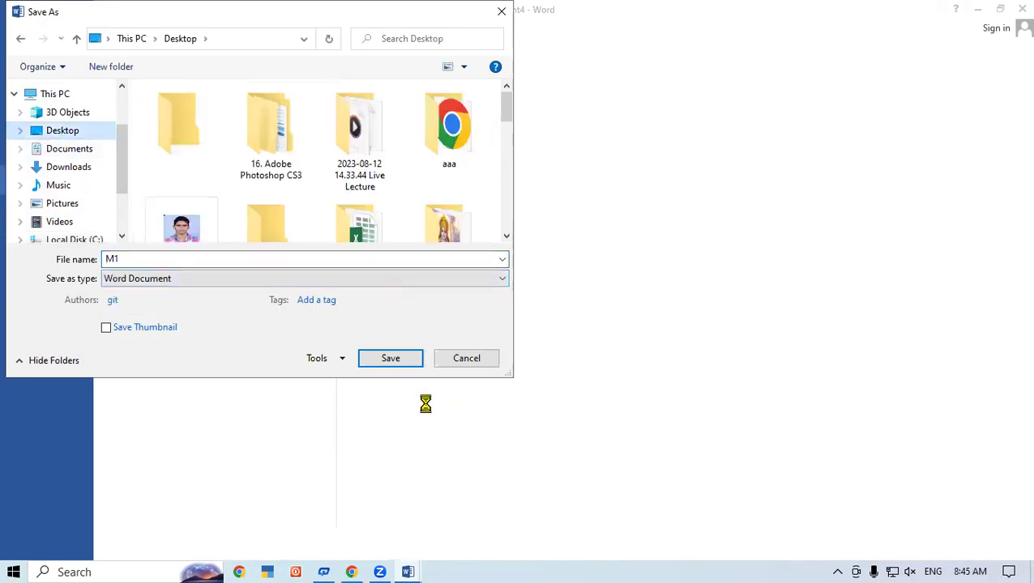
left_click(391, 358)
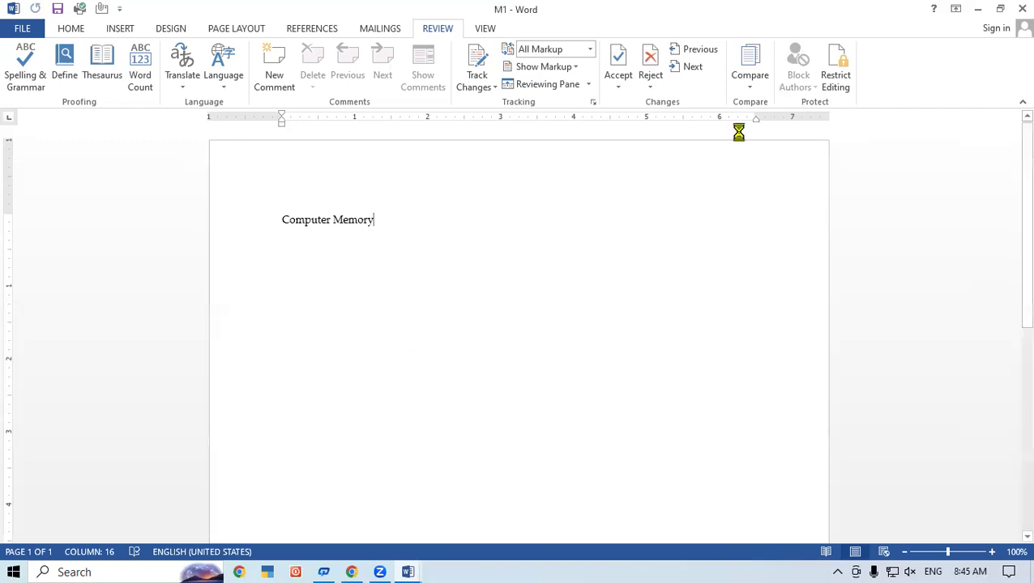
- Create another document containing 'Computer', save it as M2 on the Desktop, and close it
key("ctrl+n")
type("C")
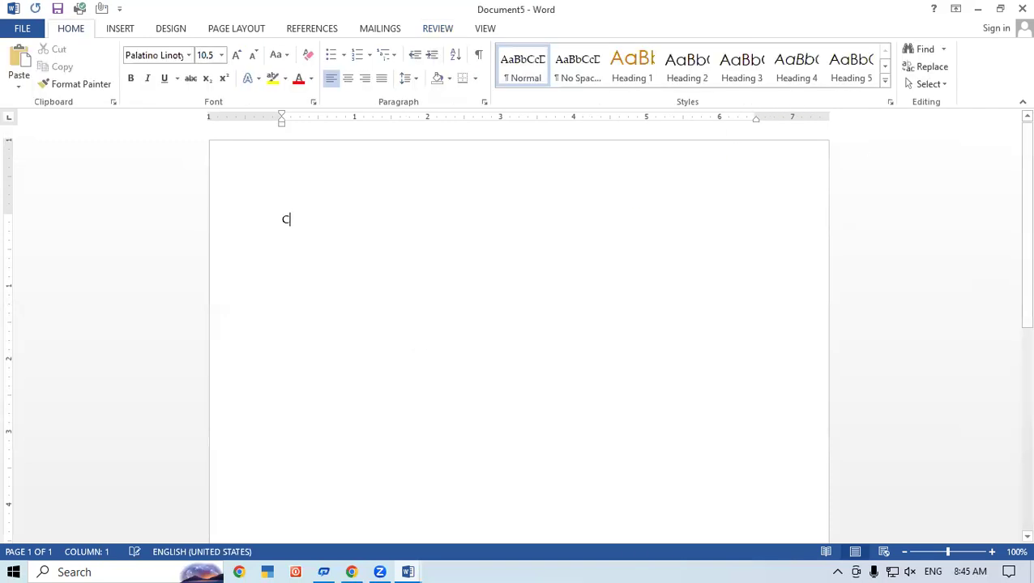
type("omputer")
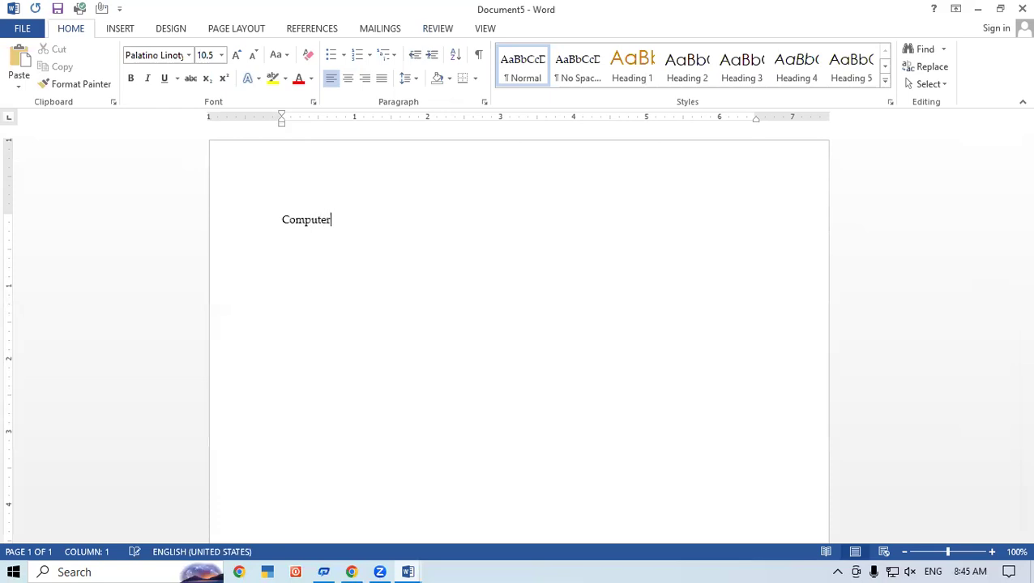
left_click(24, 28)
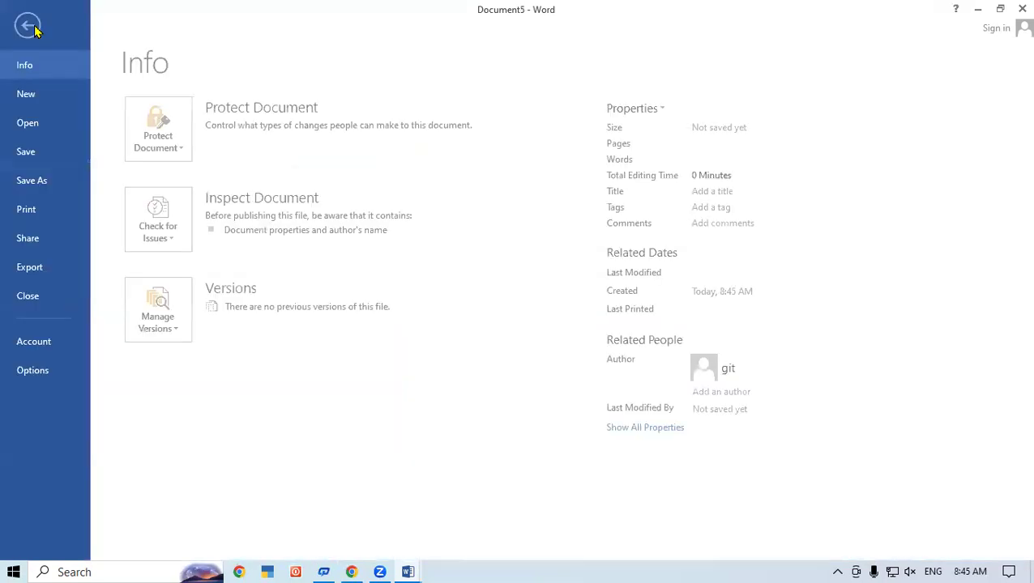
left_click(24, 181)
left_click(370, 319)
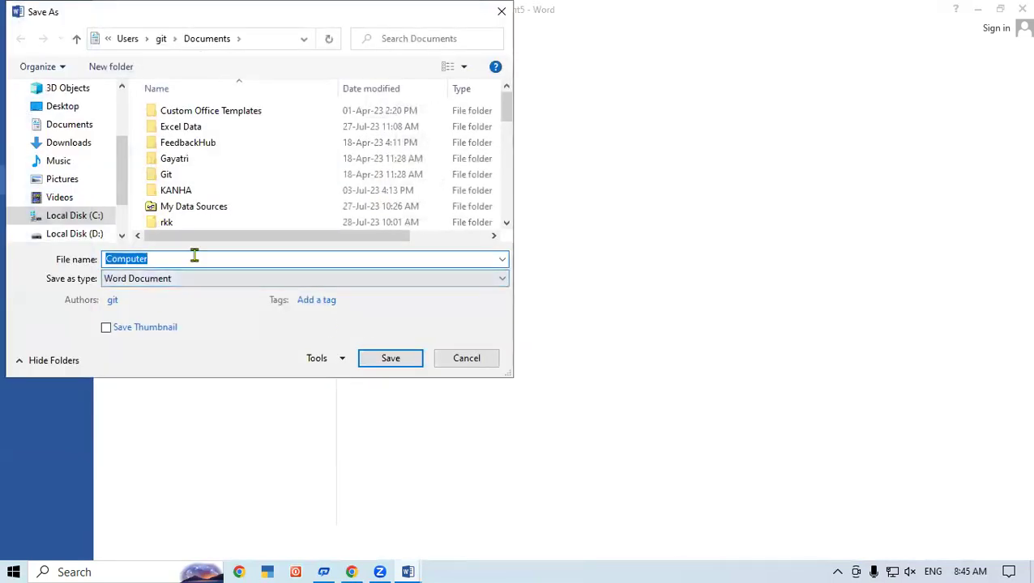
type("M2")
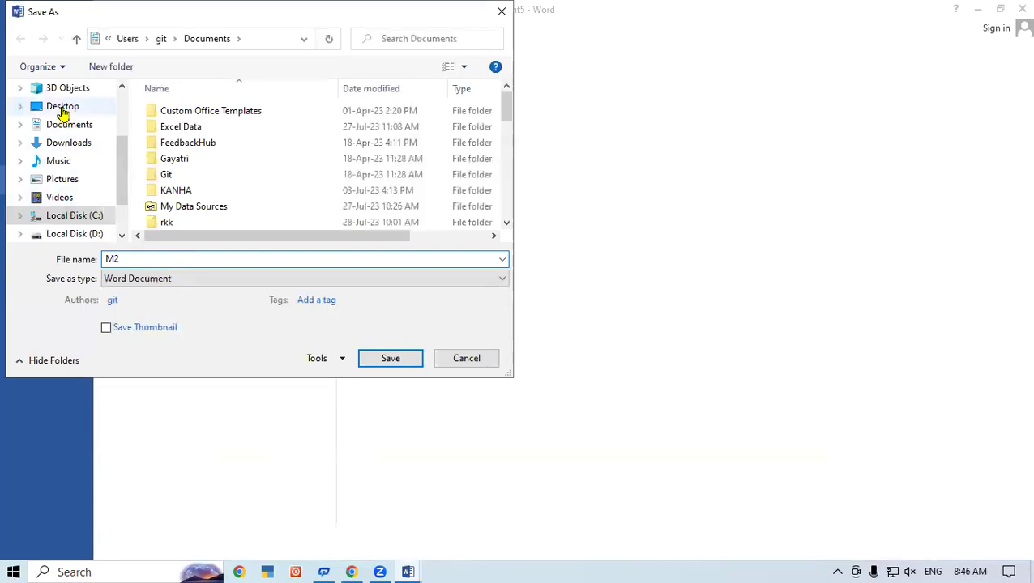
left_click(63, 114)
left_click(386, 360)
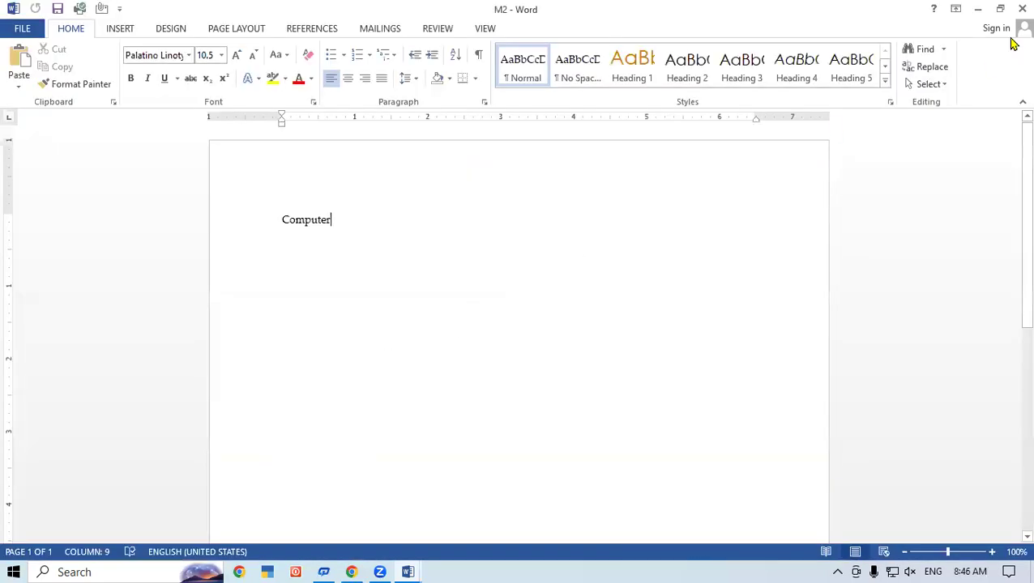
left_click(1022, 9)
- Close M1, then close the sample document without saving its changes
left_click(1020, 9)
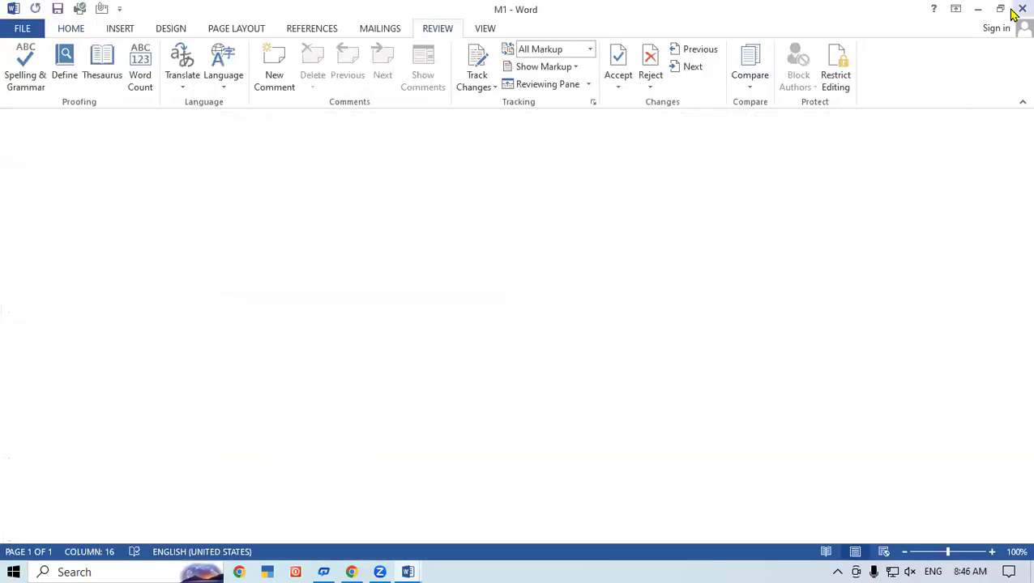
left_click(1022, 8)
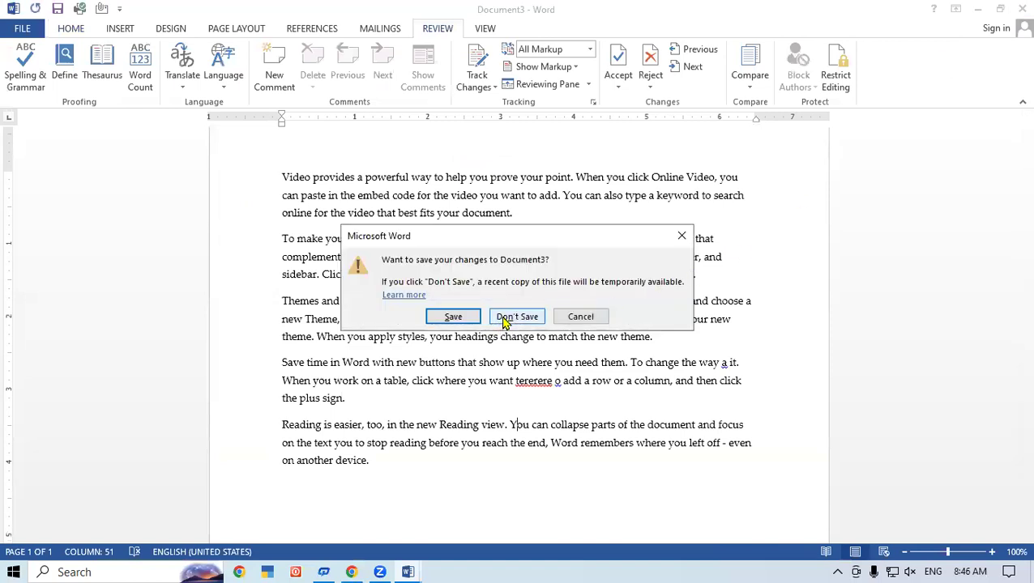
left_click(517, 317)
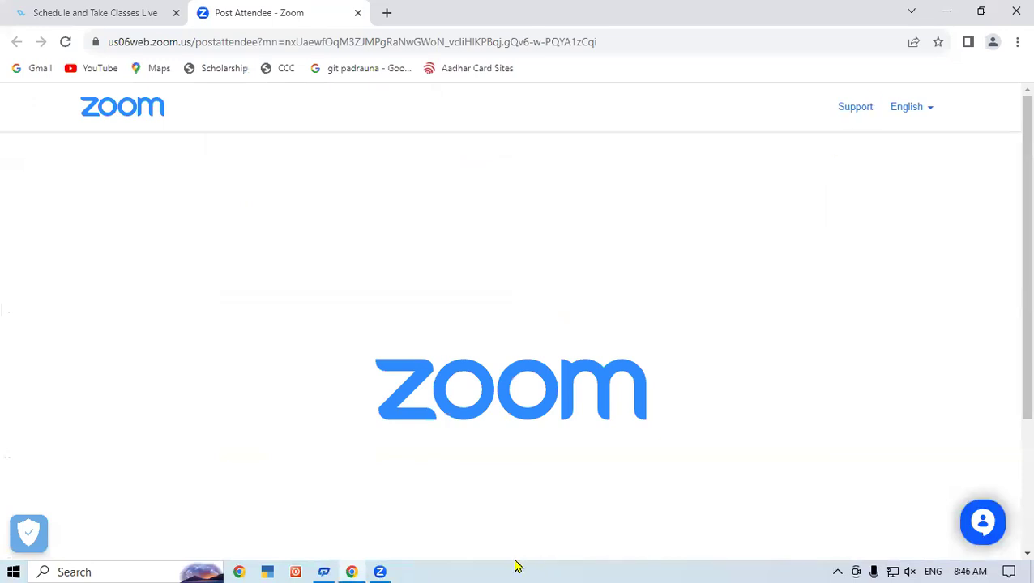
- Bring the remaining blank Word document to the front and show the Review tab
left_click(407, 567)
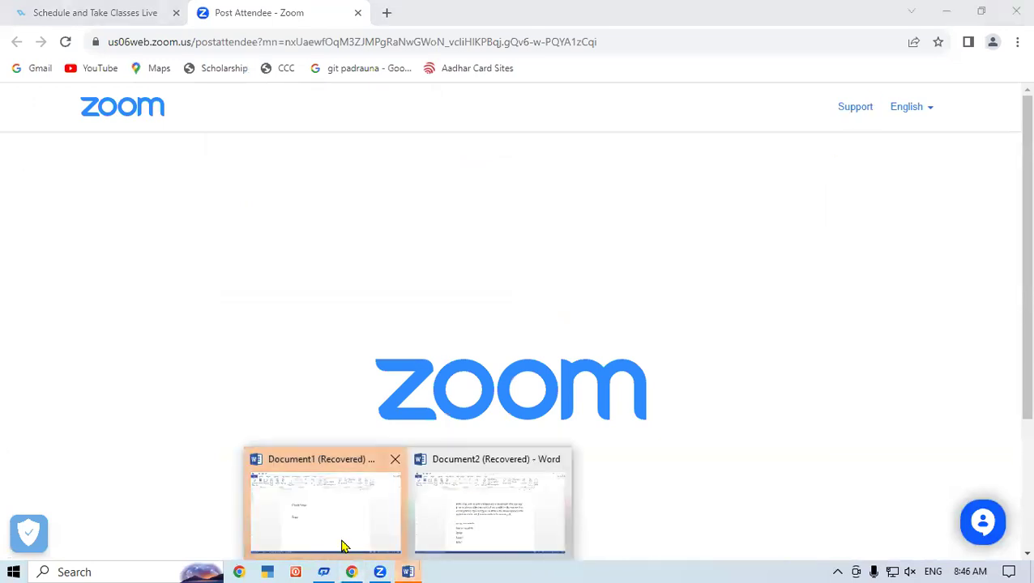
left_click(341, 546)
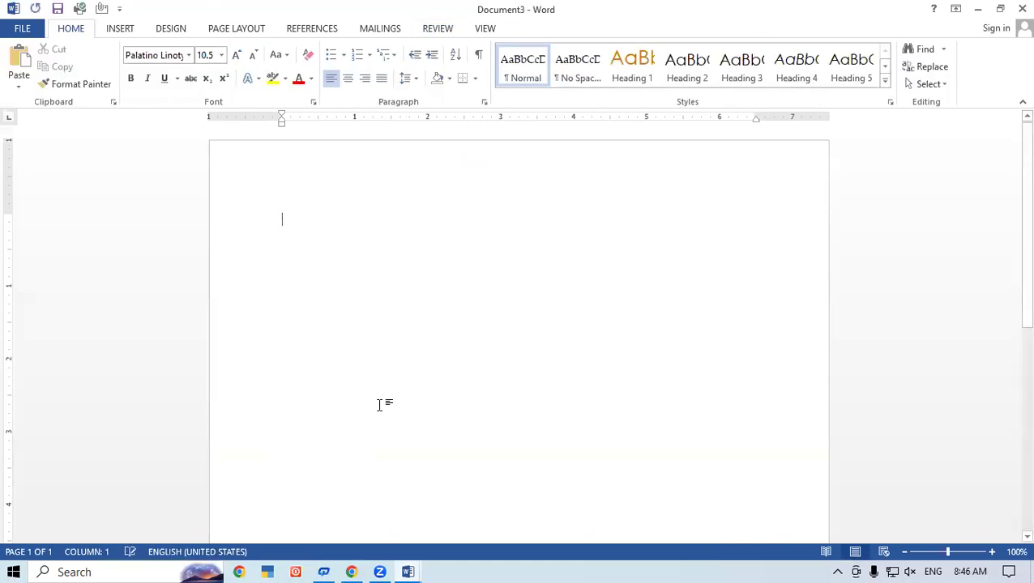
left_click(438, 31)
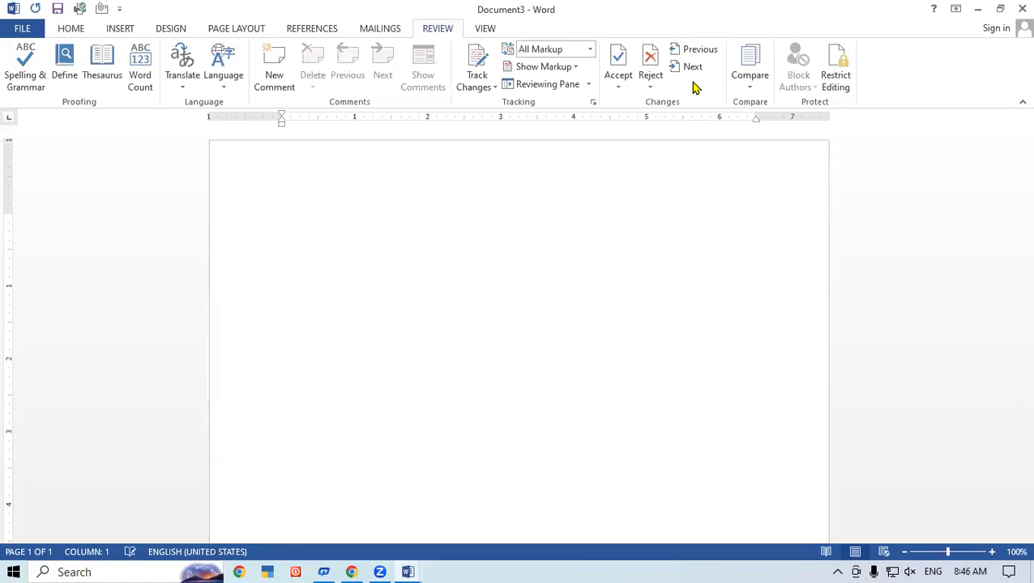
- Start a Compare of two documents and set M1.docx as the original document
left_click(760, 90)
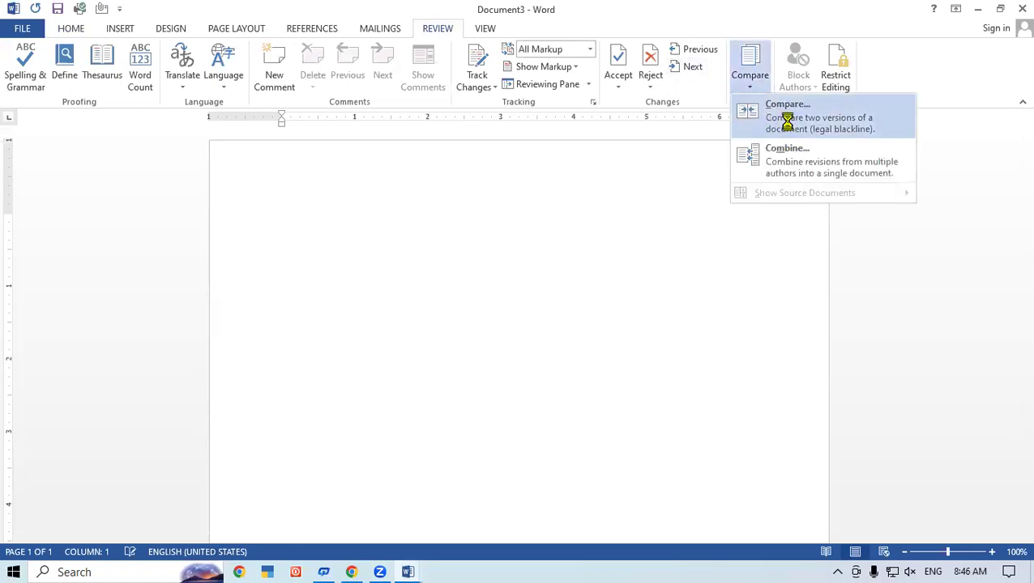
left_click(787, 121)
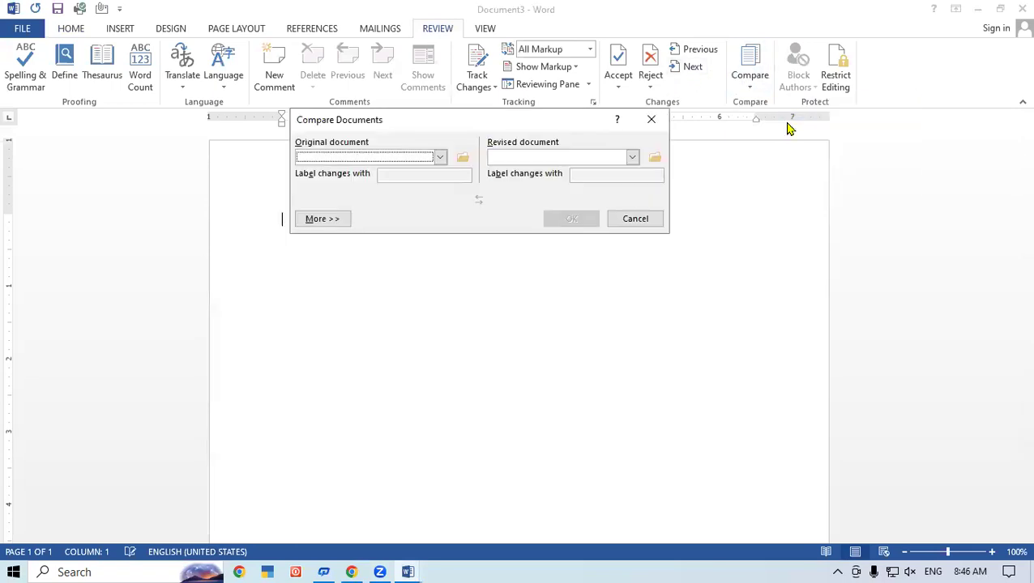
left_click(440, 157)
scroll(427, 192, "down", 1)
left_click(442, 221)
left_click(442, 220)
left_click(443, 220)
left_click(443, 220)
left_click(443, 221)
left_click(443, 220)
left_click(442, 220)
left_click(442, 220)
left_click(443, 221)
left_click(348, 201)
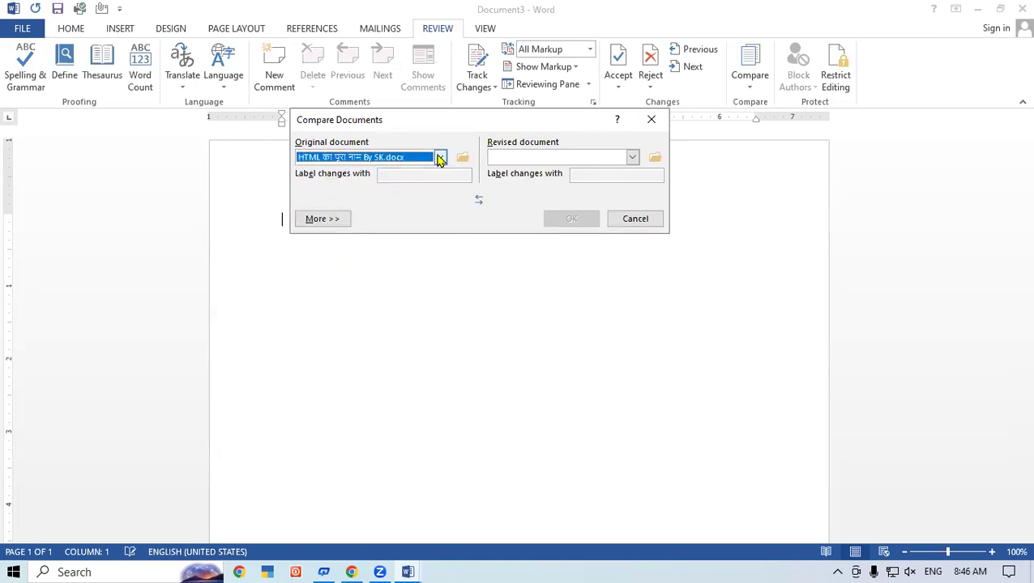
left_click(437, 159)
left_click(357, 222)
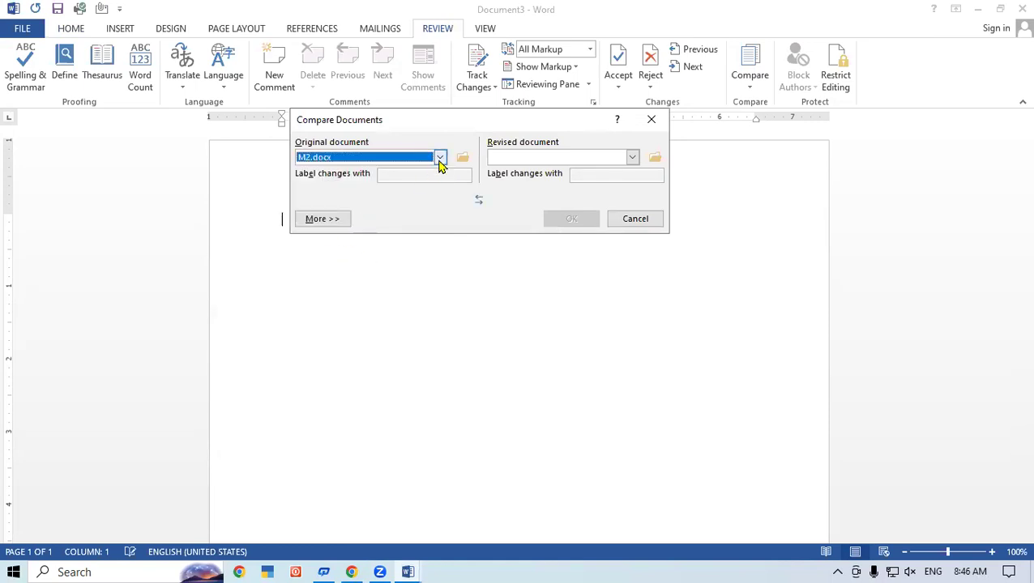
left_click(437, 158)
left_click(352, 213)
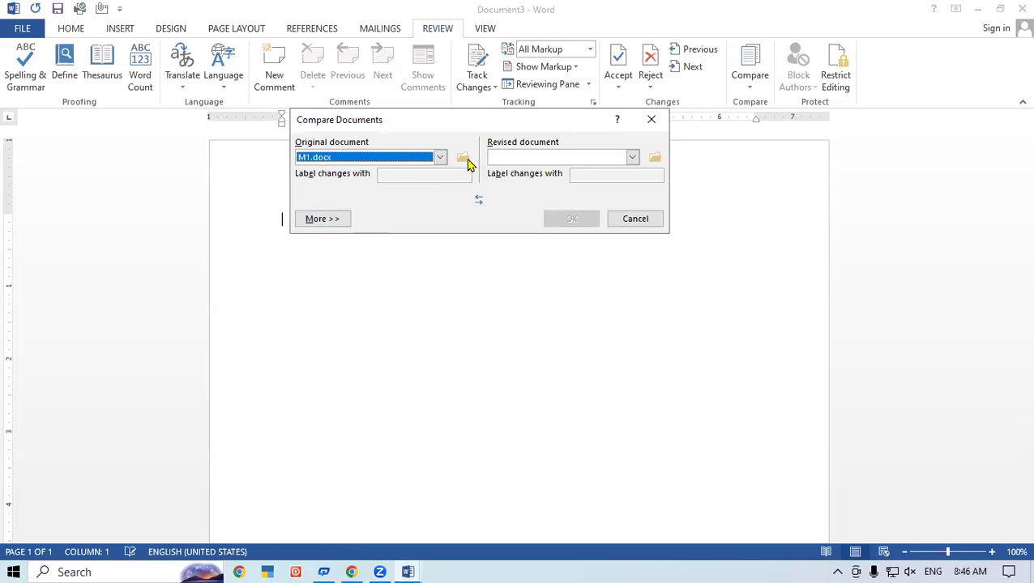
- Choose M2.docx as the revised document and run the comparison
left_click(632, 158)
left_click_drag(635, 219, 635, 220)
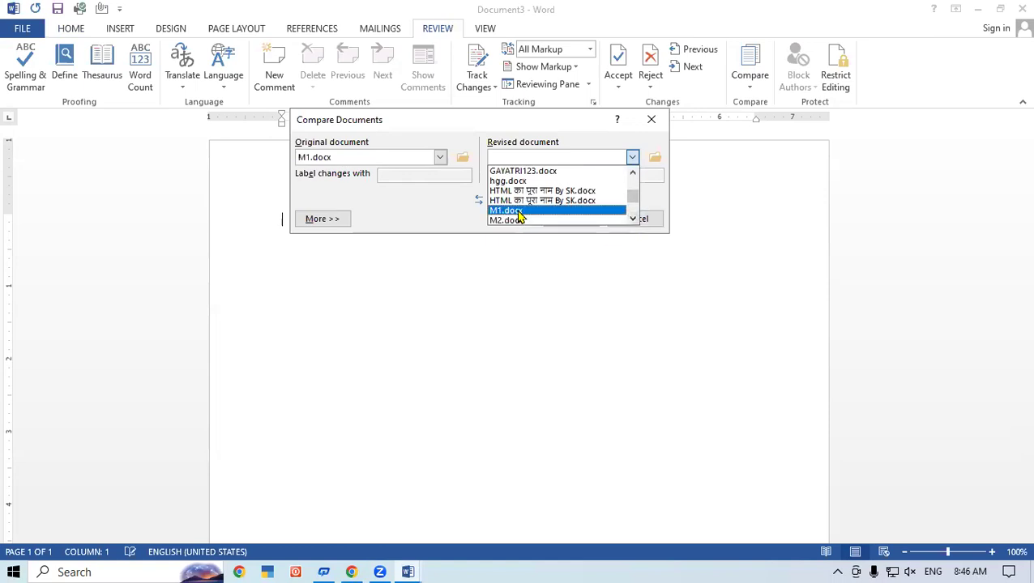
left_click(525, 224)
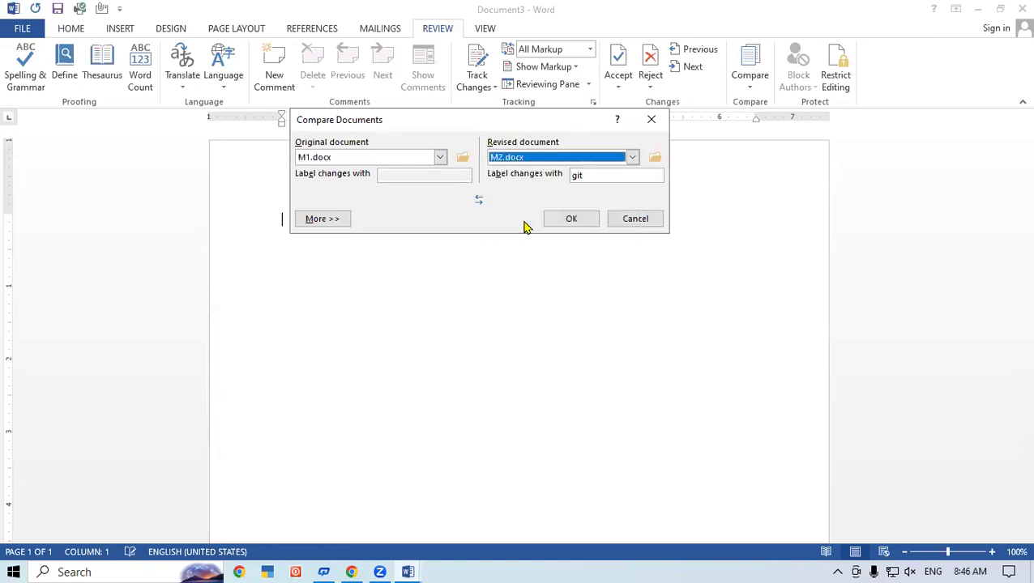
left_click(554, 220)
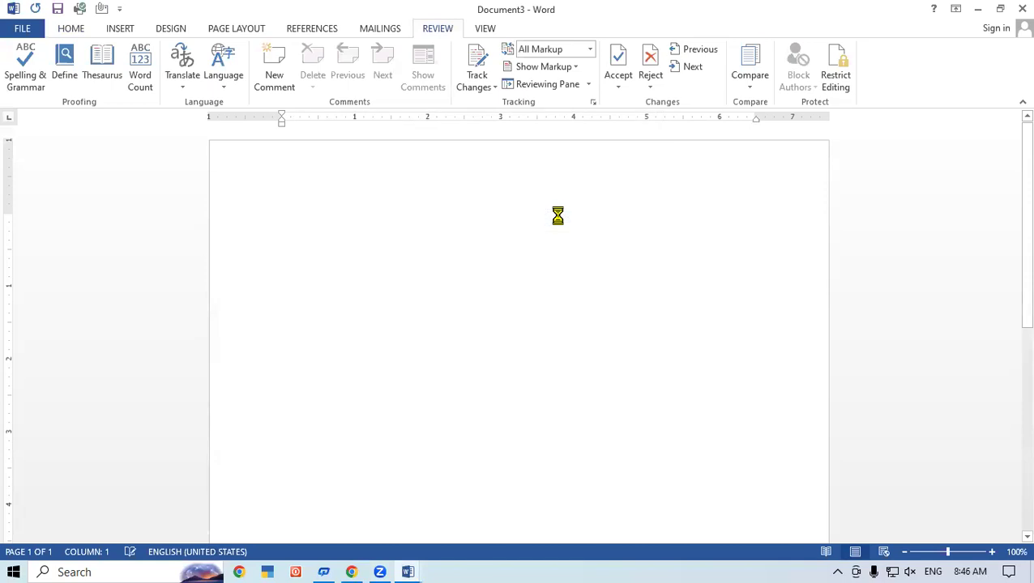
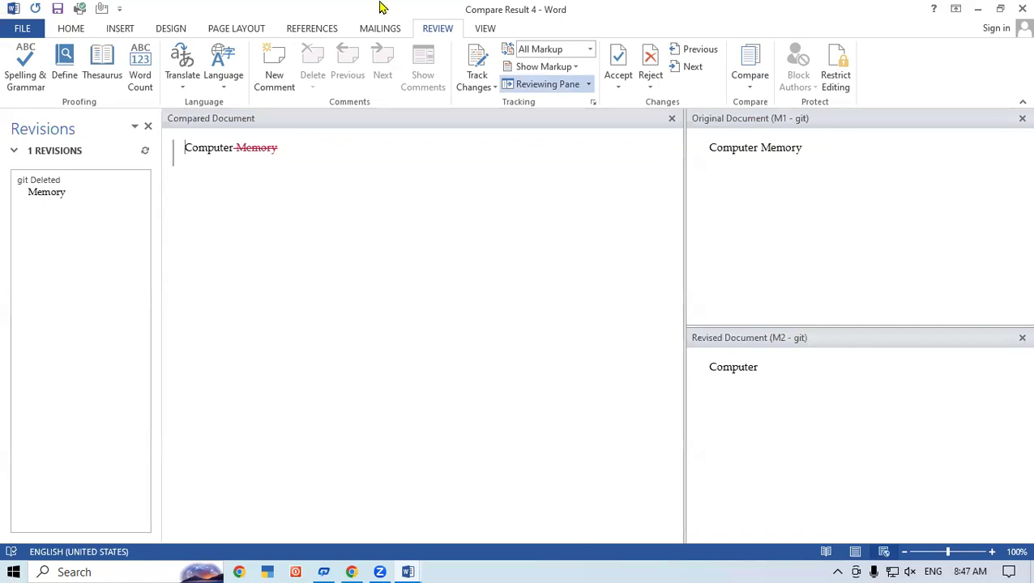
- Close the Compare Result 4 window without saving its changes
left_click(747, 88)
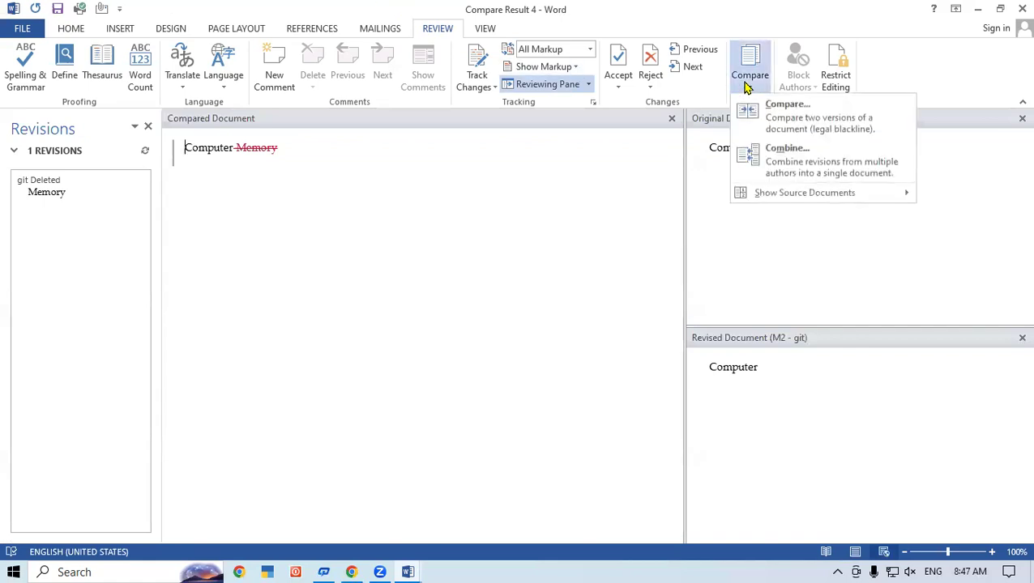
left_click(360, 240)
left_click(1022, 9)
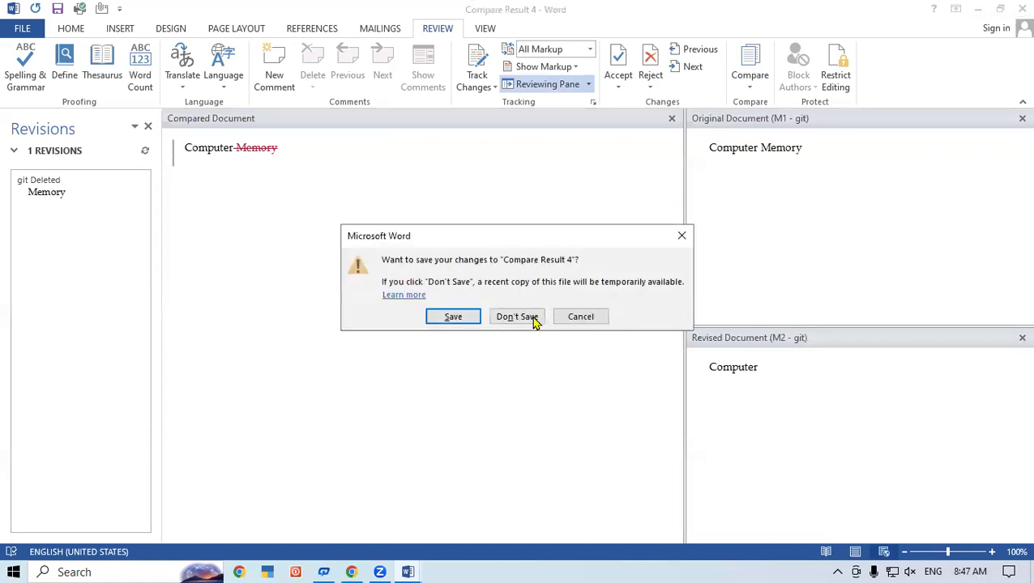
left_click(533, 318)
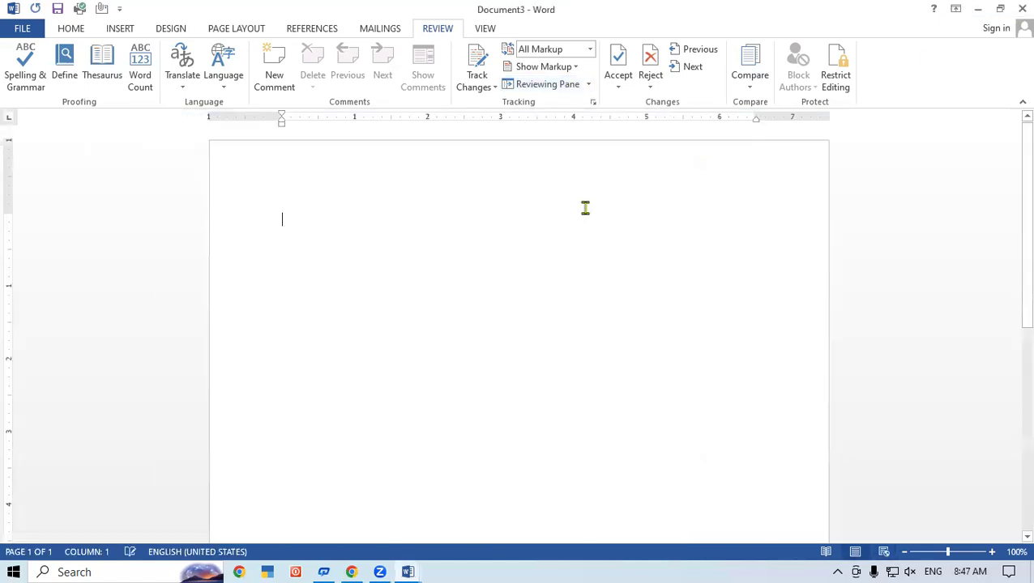
- Start a Combine of two documents with M1.docx as the original
left_click(749, 85)
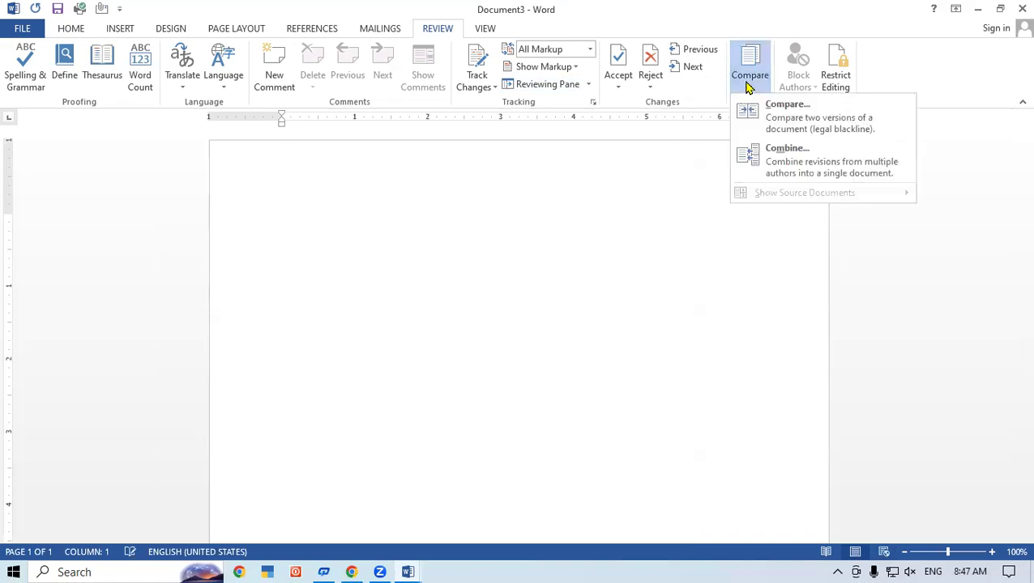
left_click(803, 161)
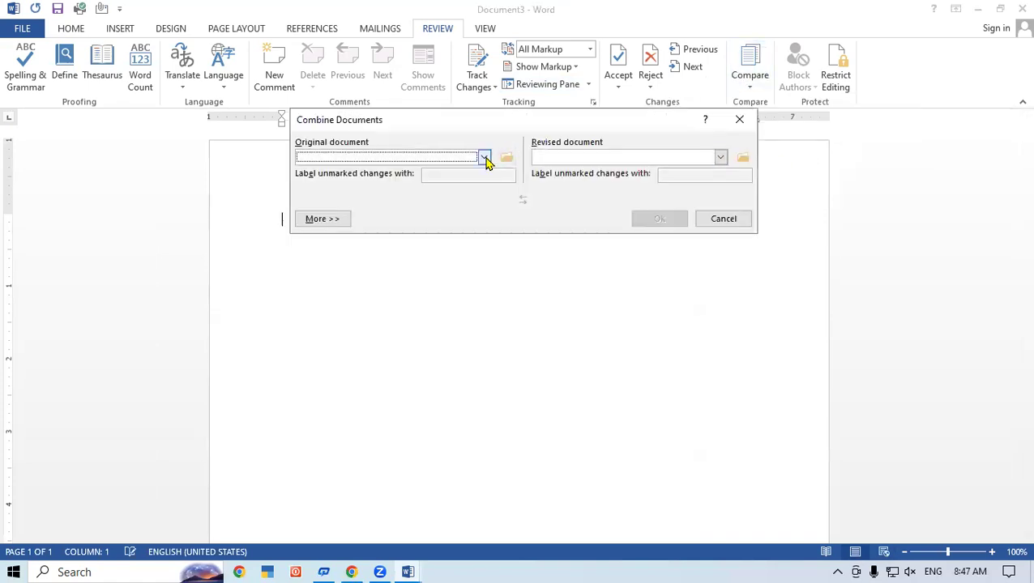
left_click(484, 156)
mouse_move(487, 202)
left_mouse_down()
mouse_move(489, 217)
mouse_move(488, 208)
left_mouse_up()
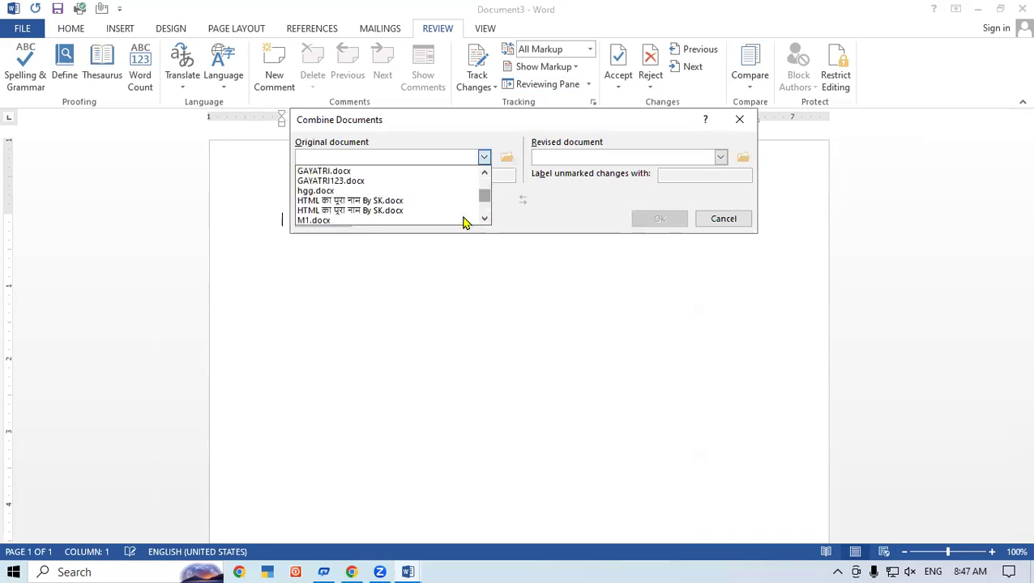
left_click(373, 220)
- Choose M2.docx as the revised document and combine them into Combine Result 7
left_click(719, 156)
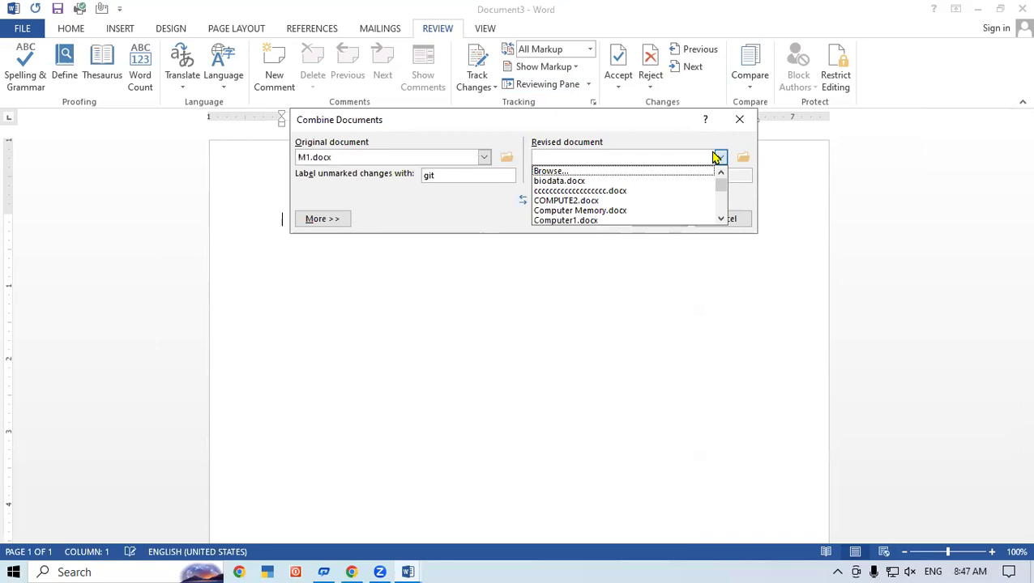
left_click(721, 219)
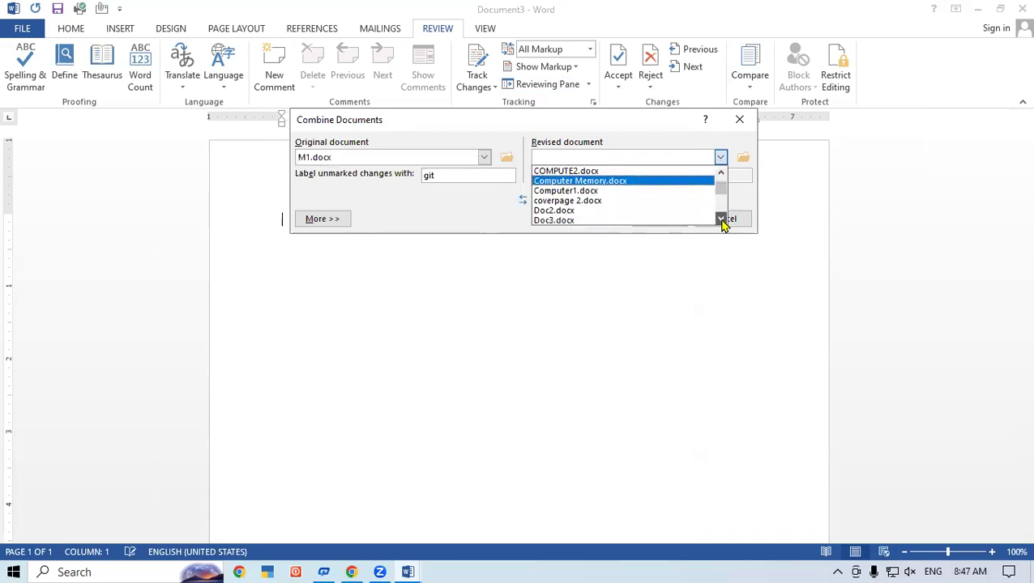
left_click(721, 219)
left_click(721, 218)
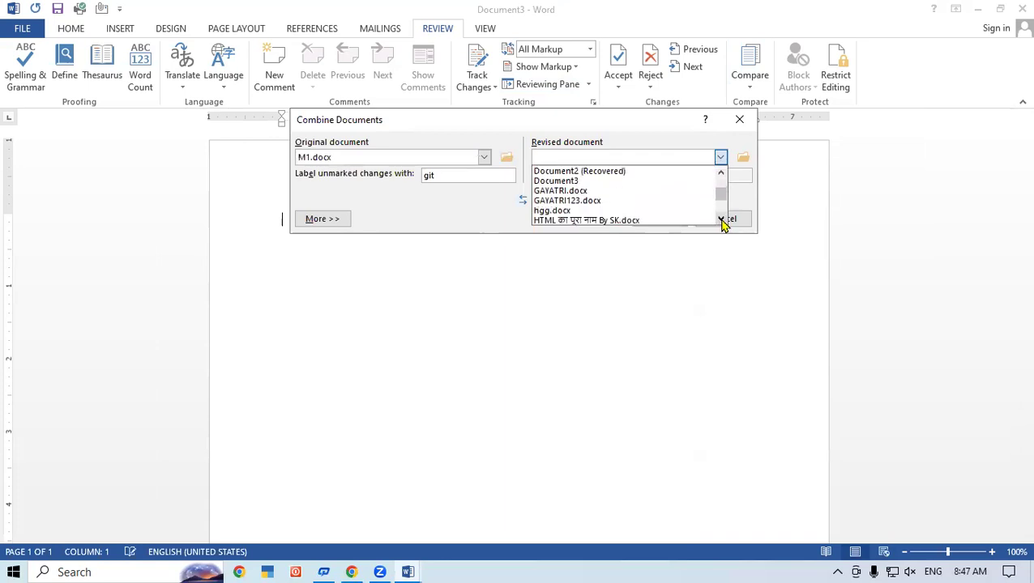
left_click(721, 218)
left_click(721, 219)
left_click(721, 219)
left_click(721, 219)
scroll(567, 212, "down", 1)
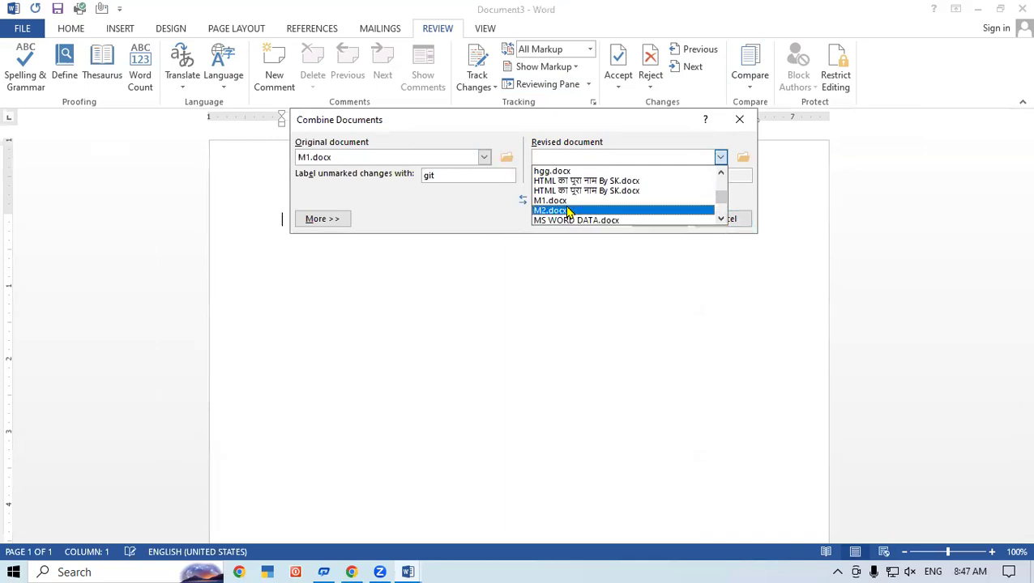
left_click(551, 210)
left_click(664, 217)
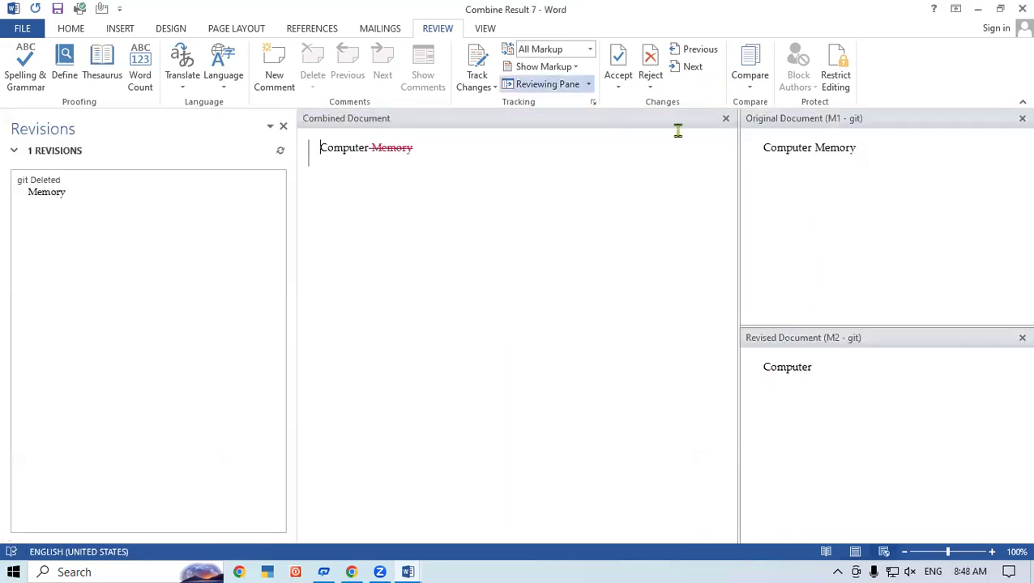
left_click(754, 88)
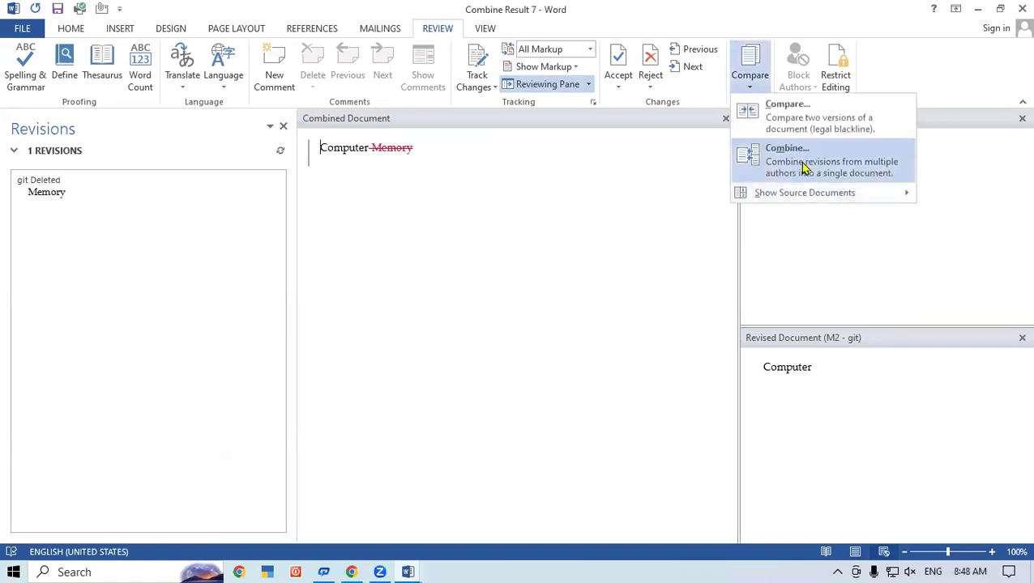
left_click(805, 167)
left_click(737, 118)
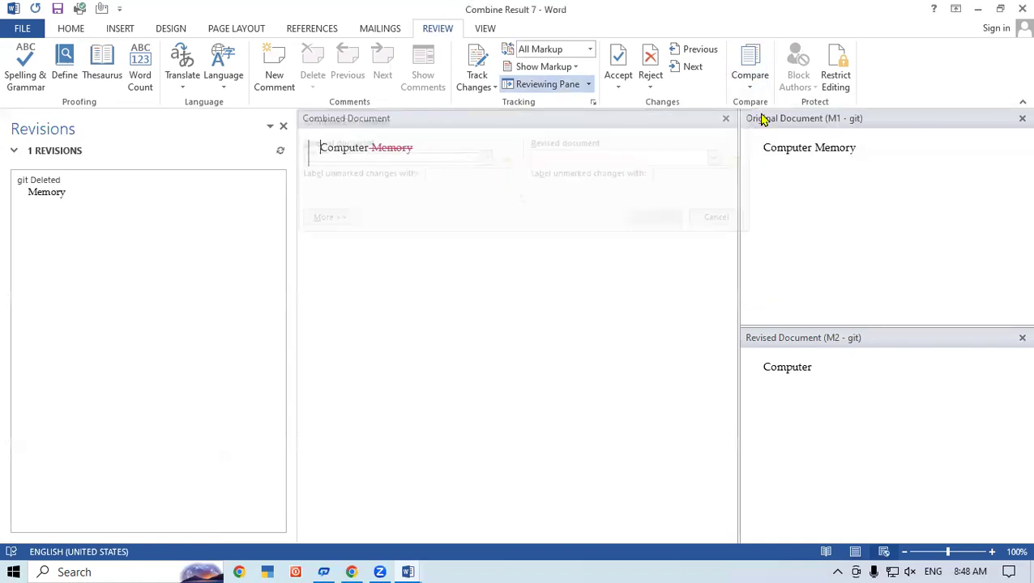
left_click(750, 81)
mouse_move(796, 198)
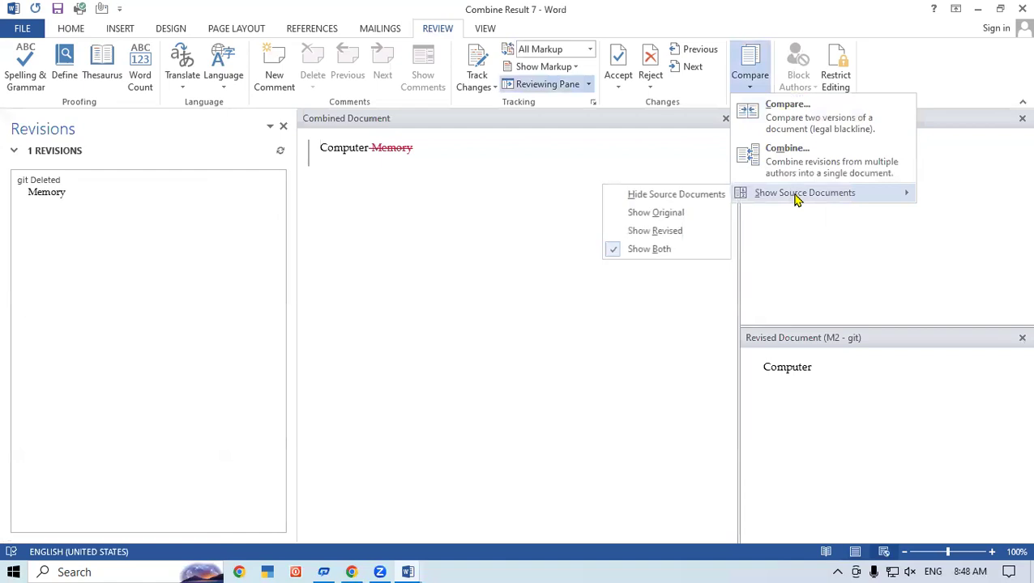
left_click(636, 212)
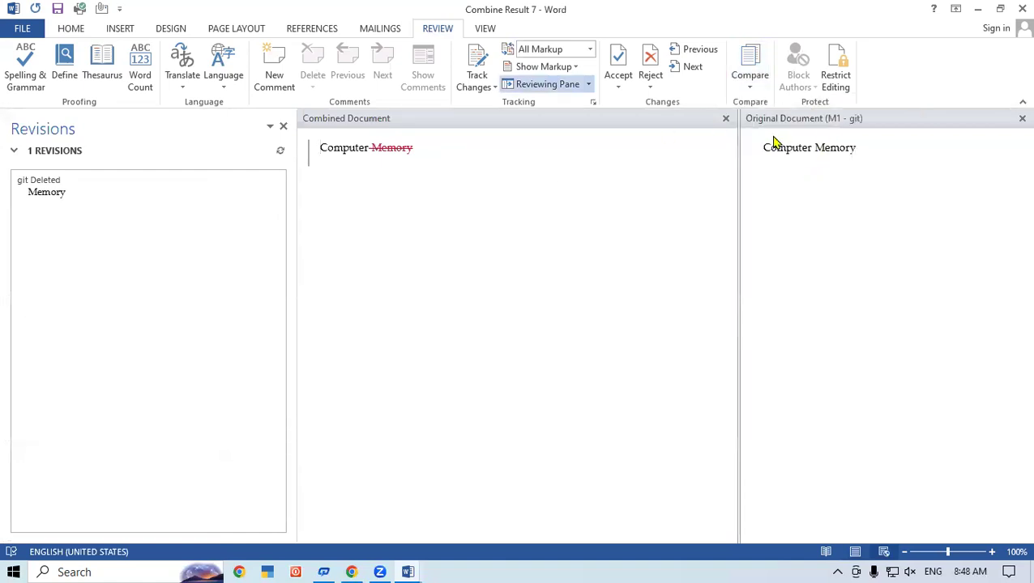
left_click(751, 87)
mouse_move(792, 194)
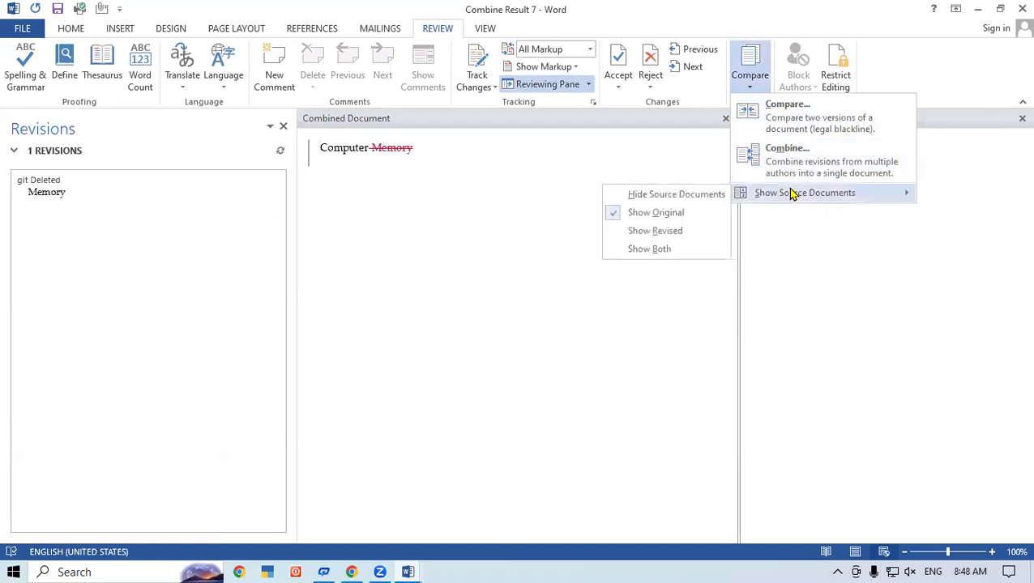
left_click(681, 236)
left_click(750, 89)
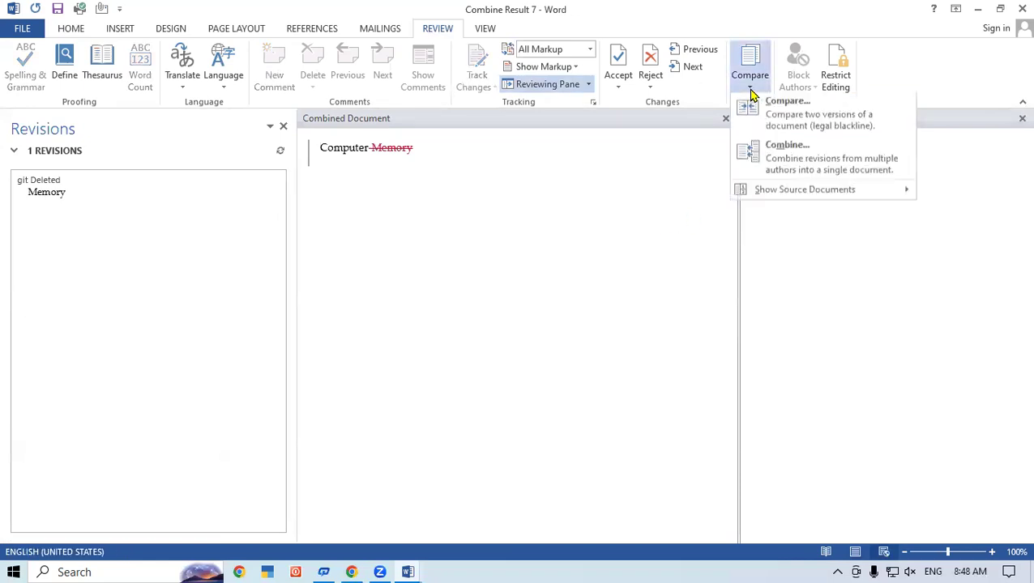
mouse_move(800, 197)
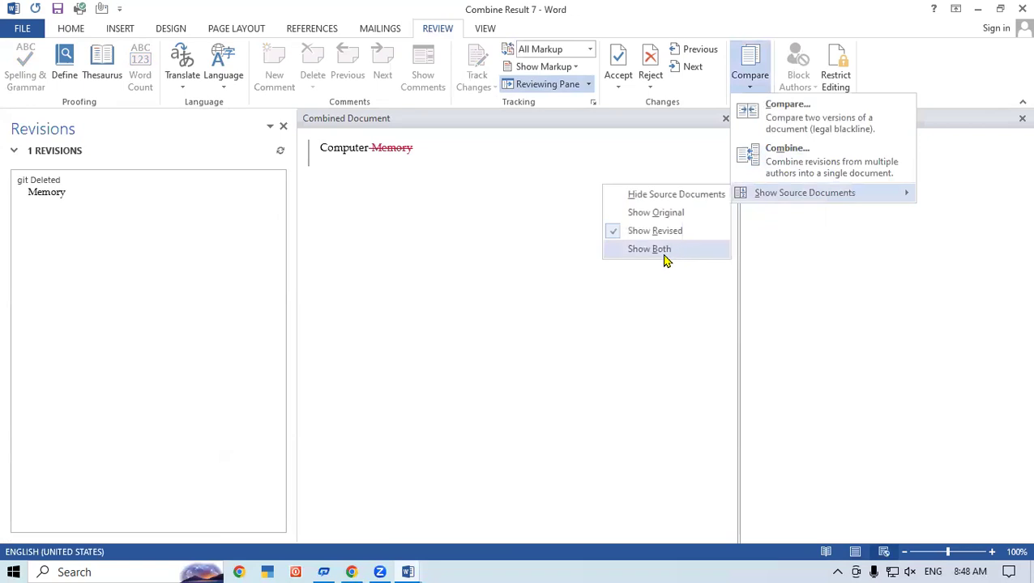
left_click(663, 250)
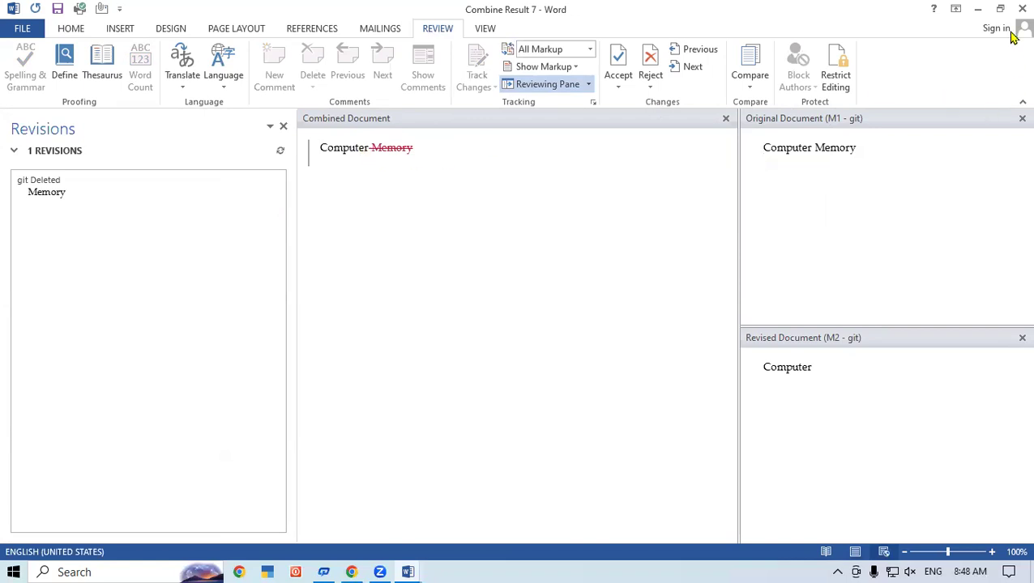
- Close Combine Result 7 and Document1 without saving either
left_click(1022, 8)
left_click(526, 316)
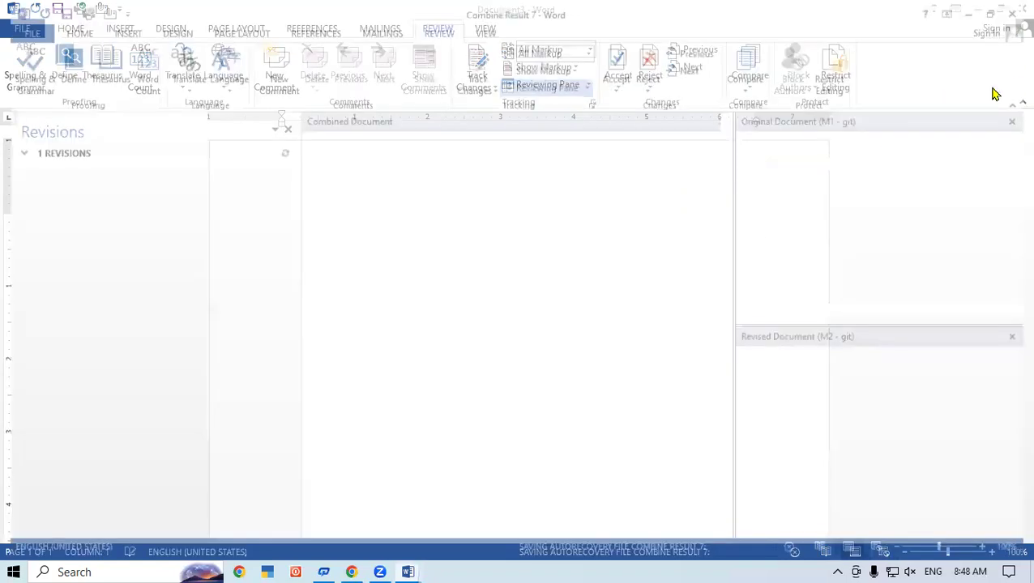
left_click(1022, 8)
left_click(526, 311)
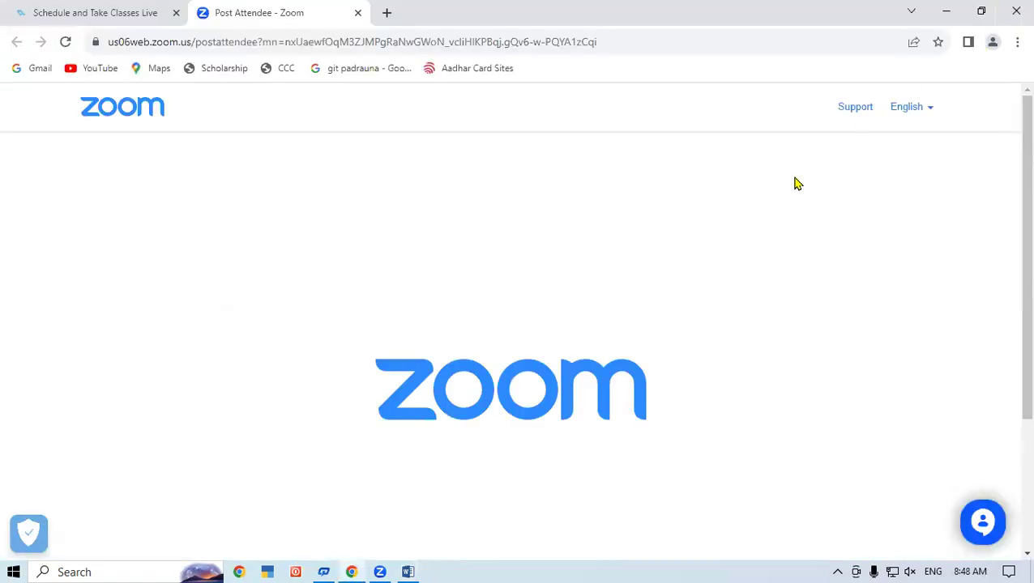
- Relaunch Word with Win+R, create a blank document and show the Review tab
key("super+r")
key("Return")
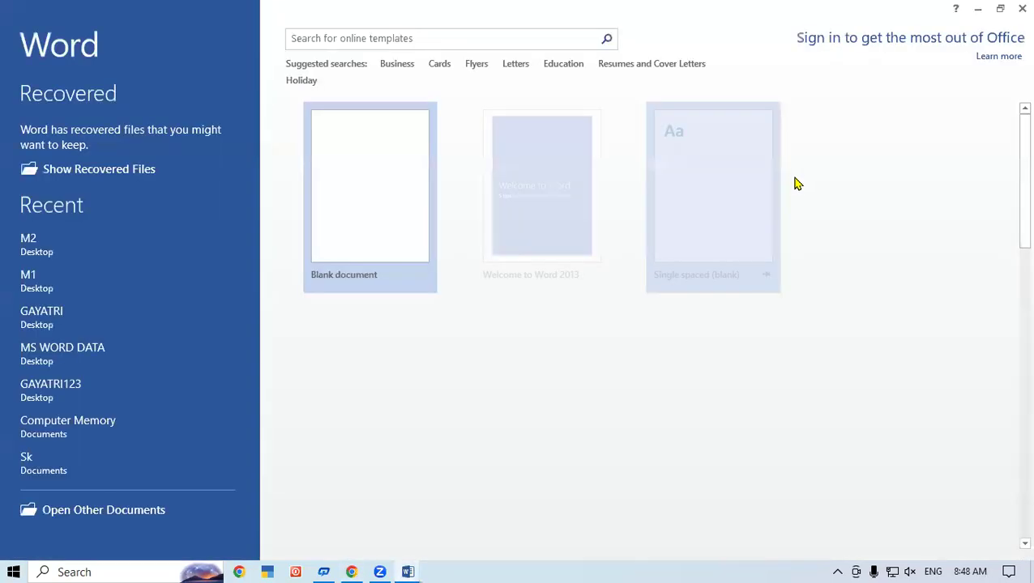
left_click(362, 197)
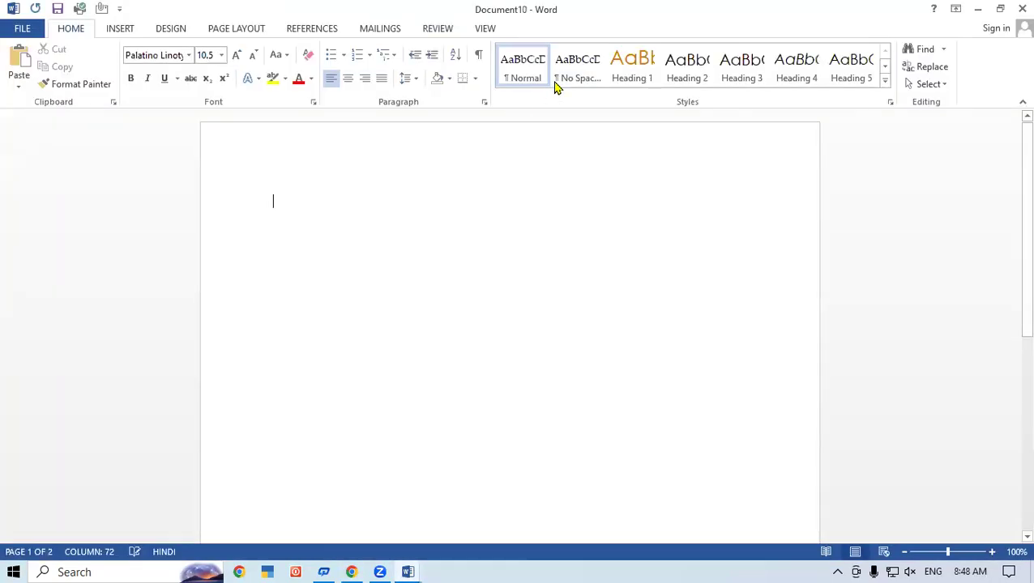
left_click(444, 32)
- Start a Combine of two documents with M1.docx as the original
left_click(736, 81)
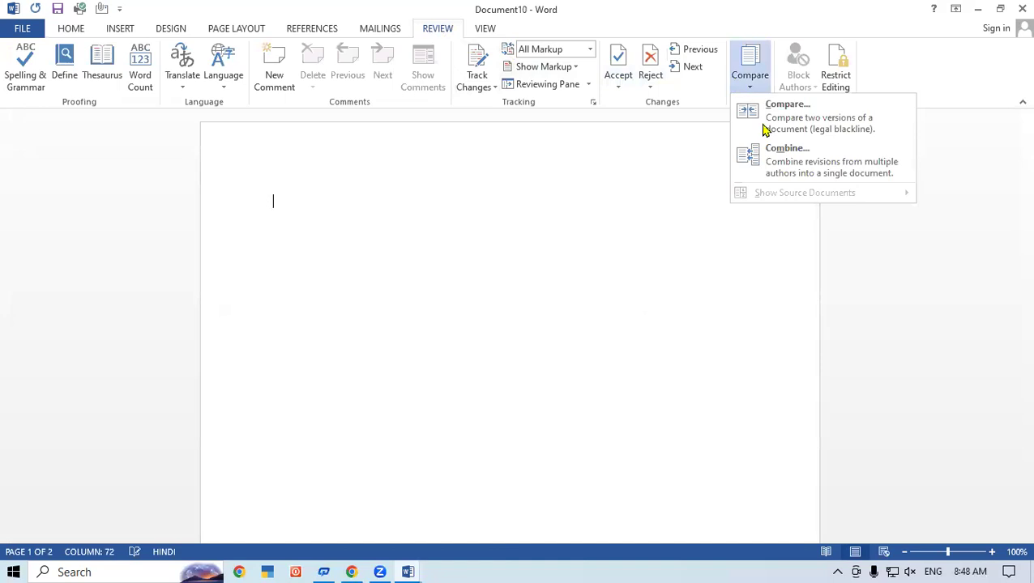
left_click(783, 153)
left_click(484, 157)
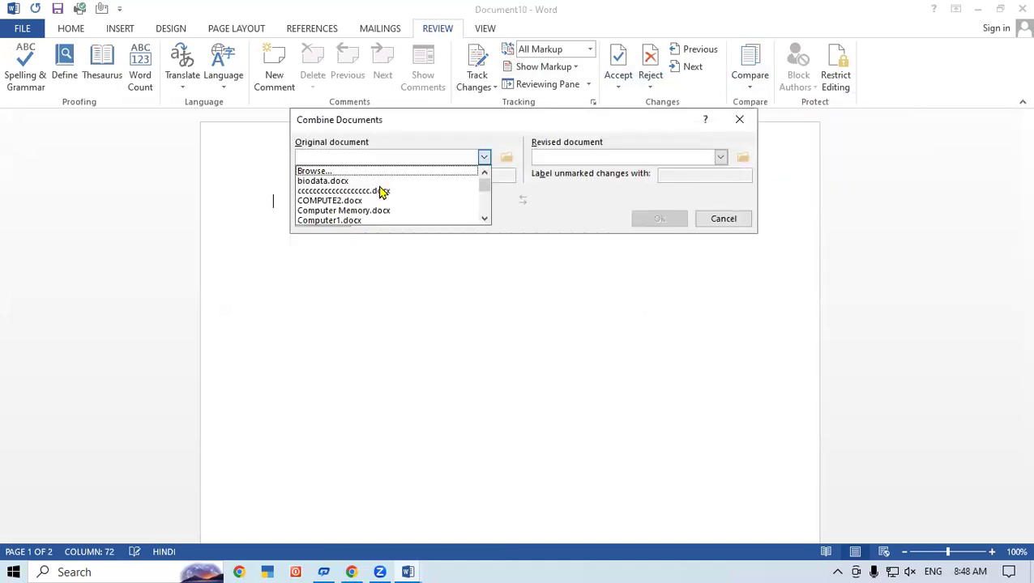
left_click(485, 201)
left_click(485, 207)
left_click(485, 217)
left_click(486, 217)
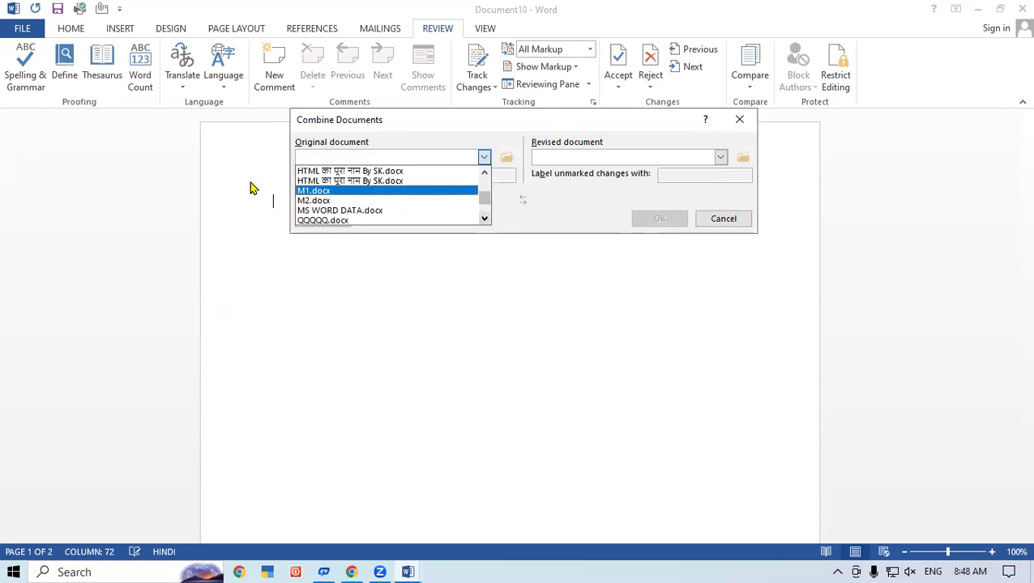
left_click(324, 192)
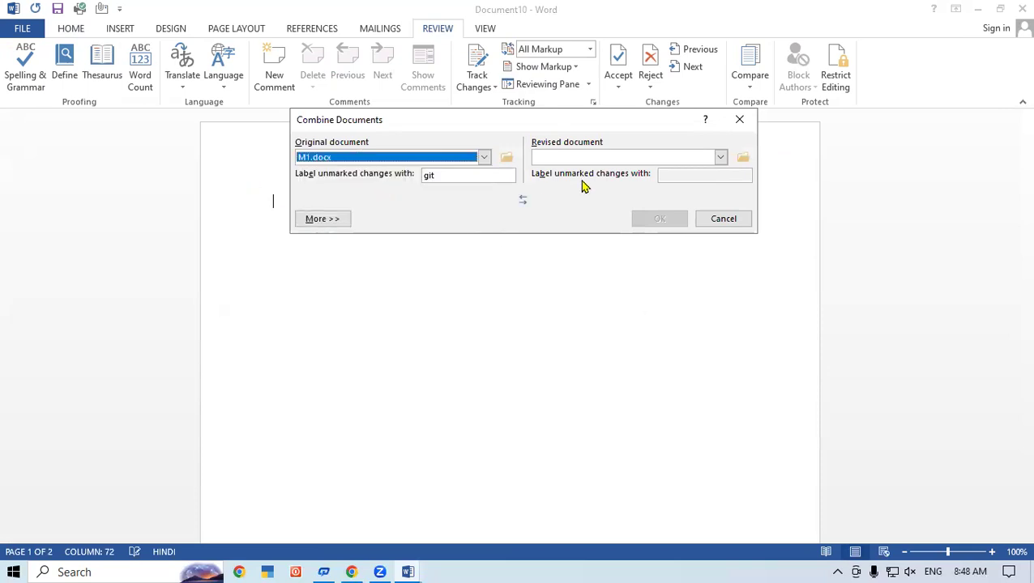
- Choose M2.docx as the revised document and combine them into Combine Result 11
left_click(720, 157)
left_click(721, 219)
left_click(721, 219)
left_click(721, 219)
left_click(721, 219)
left_click(721, 219)
left_click(721, 219)
left_click(721, 219)
left_click(721, 218)
left_click(613, 211)
left_click(673, 220)
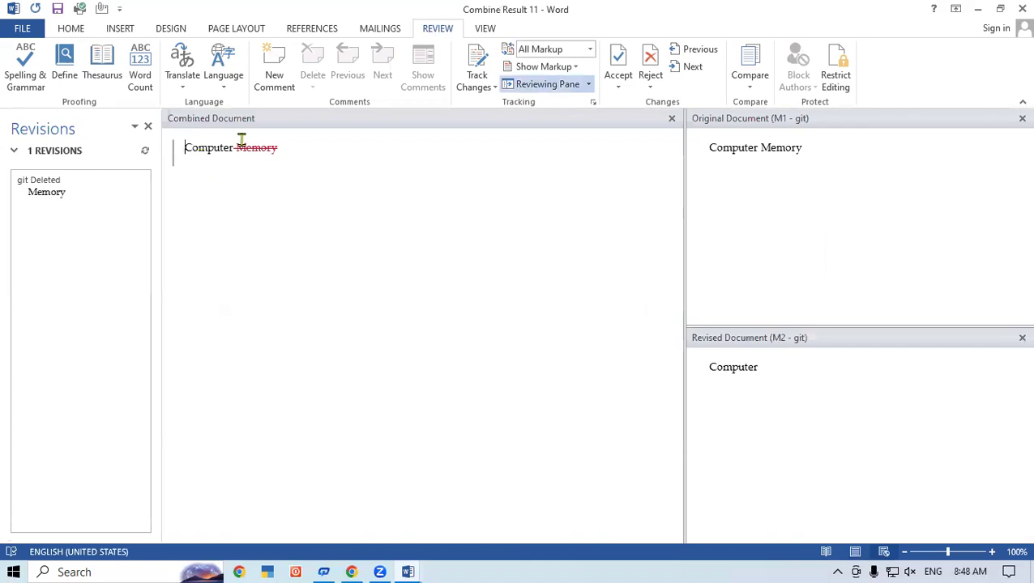
- Select the 'Computer Memory' line and place the cursor after 'Memory'
left_click_drag(185, 152, 287, 153)
left_click(287, 154)
left_click_drag(182, 150, 311, 152)
left_click(312, 152)
- Close both source-document panes, the revisions list and Combine Result 11, then minimize Word
left_click(1022, 118)
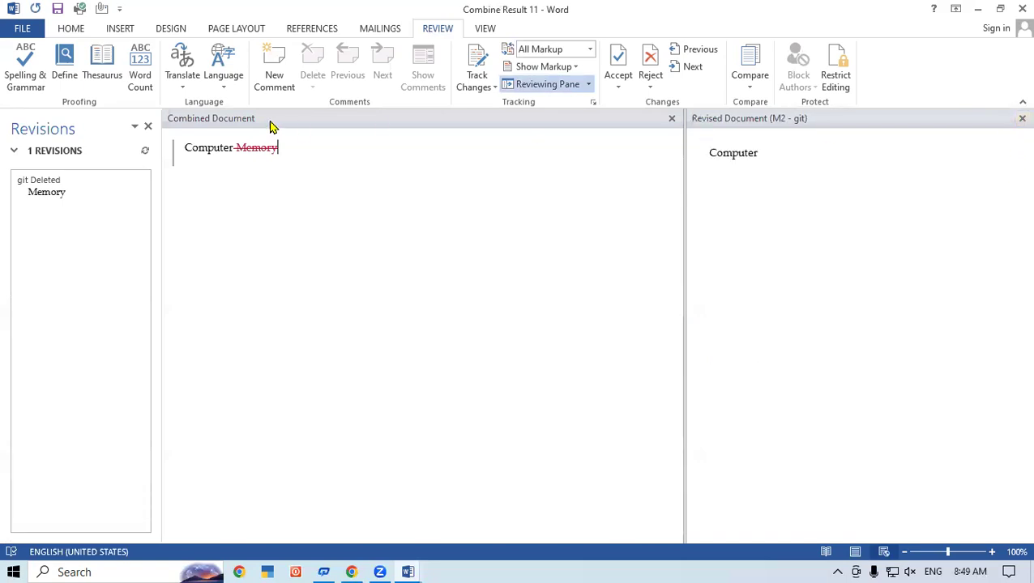
left_click(1021, 118)
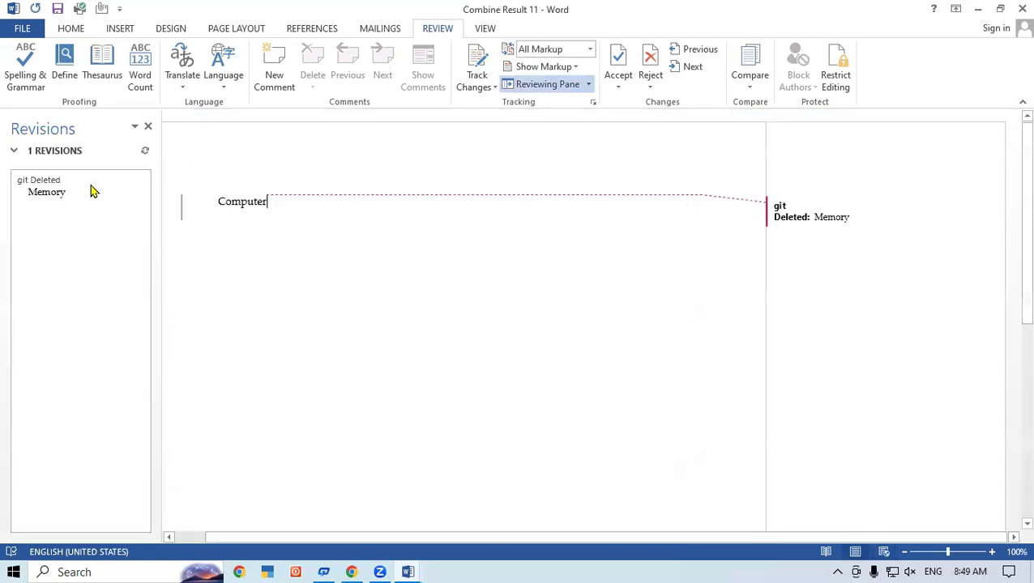
left_click(147, 127)
left_click(1023, 8)
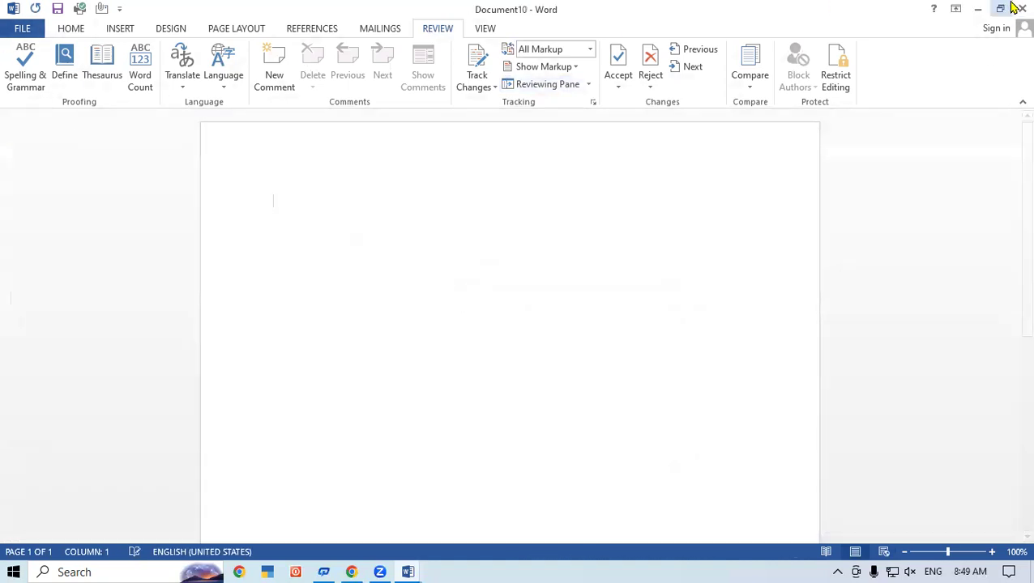
left_click(978, 9)
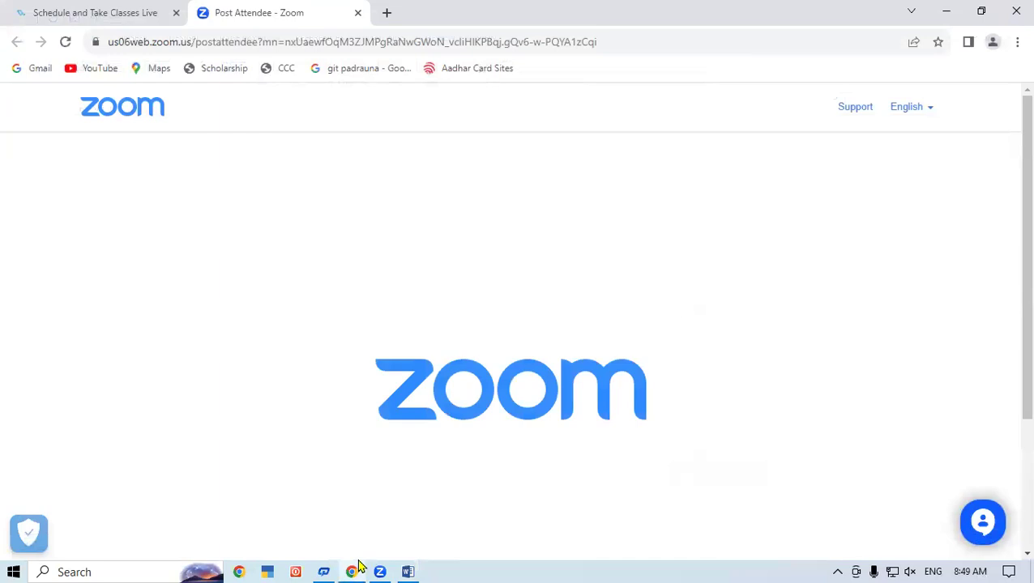
- Close the browser and open M1 from This PC > Desktop in File Explorer
left_click(1014, 8)
double_click(193, 91)
left_click(585, 197)
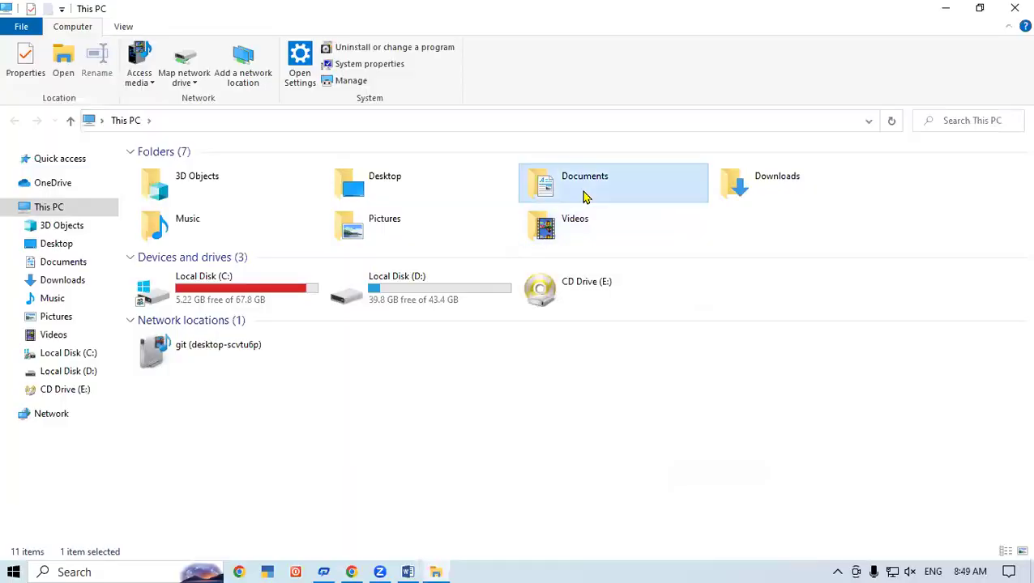
left_click(407, 177)
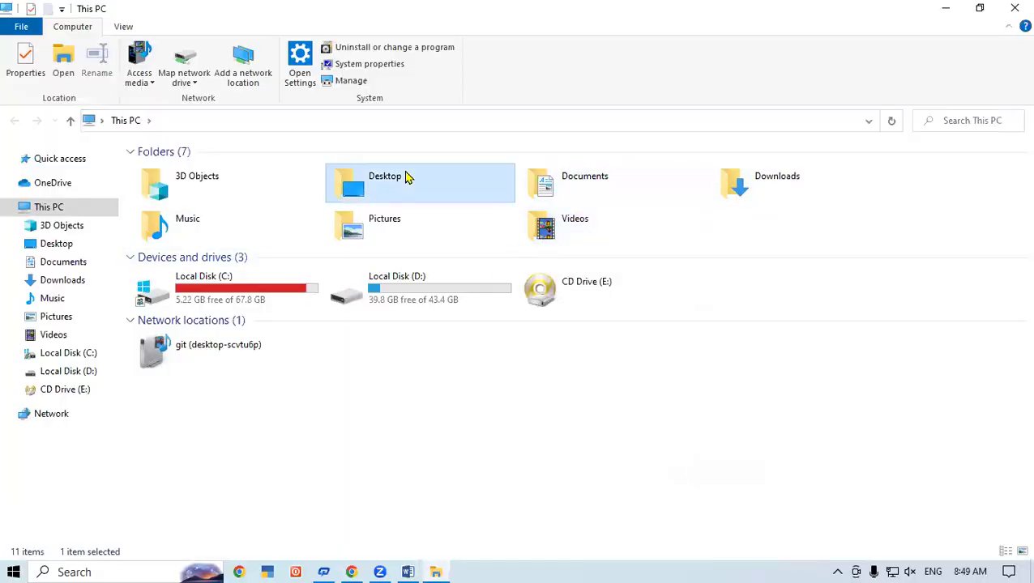
double_click(408, 177)
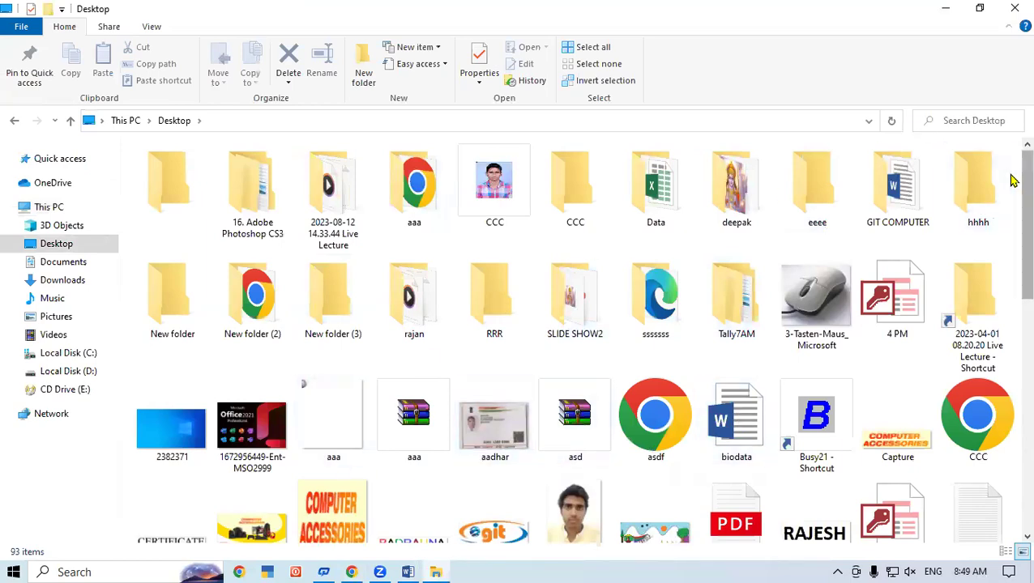
scroll(1011, 180, "down", 5)
double_click(357, 360)
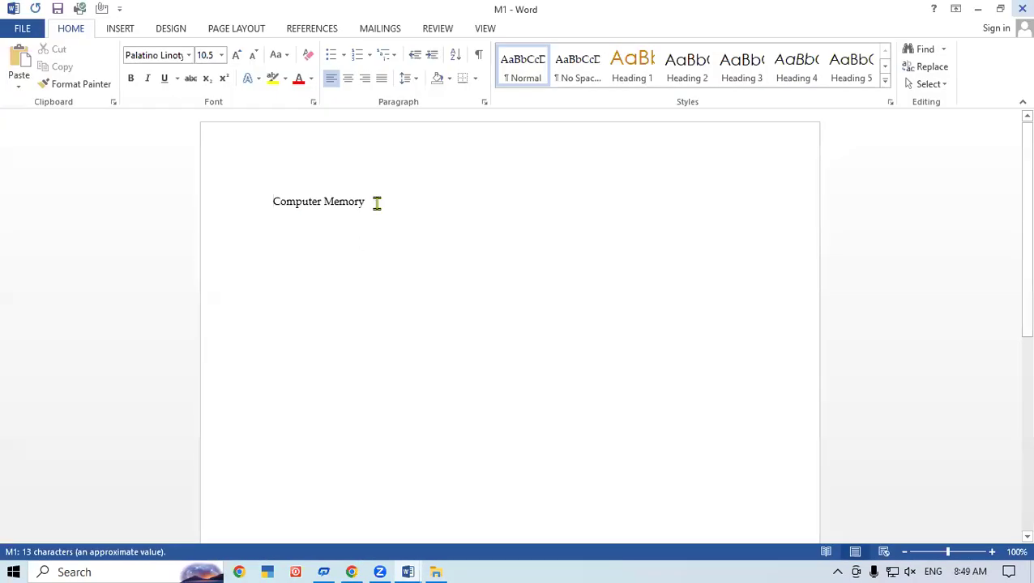
- Add a 'Primary Memory' line below 'Computer Memory' in M1, close it, and minimize Word
left_click(376, 203)
key("Return")
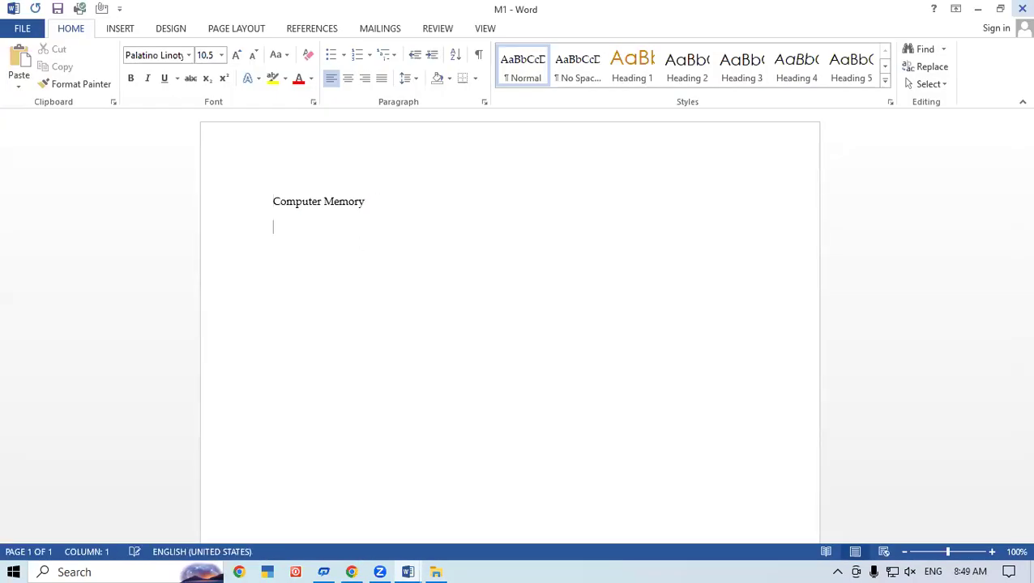
type("Primary Memory")
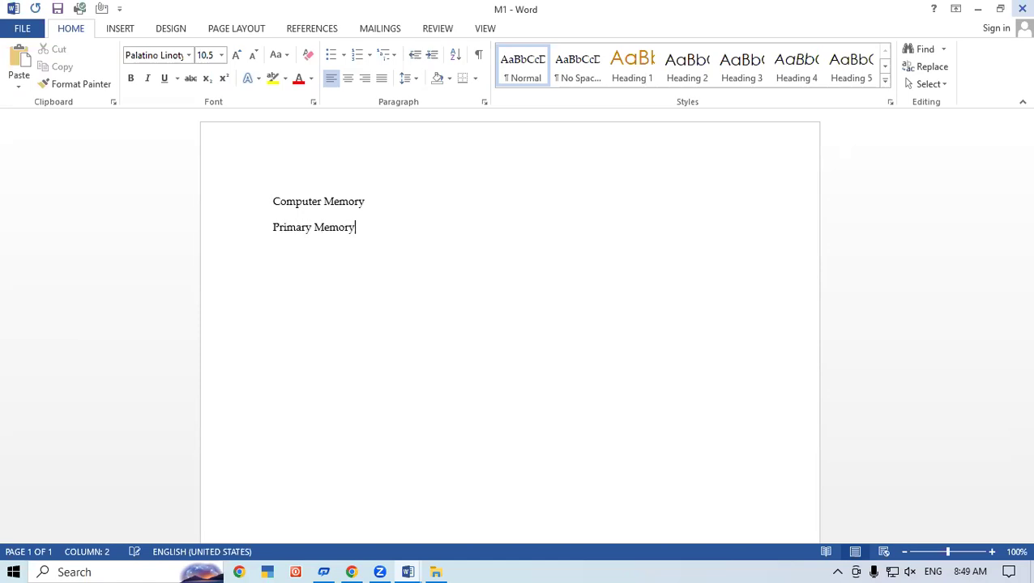
key("Return")
left_click(1018, 8)
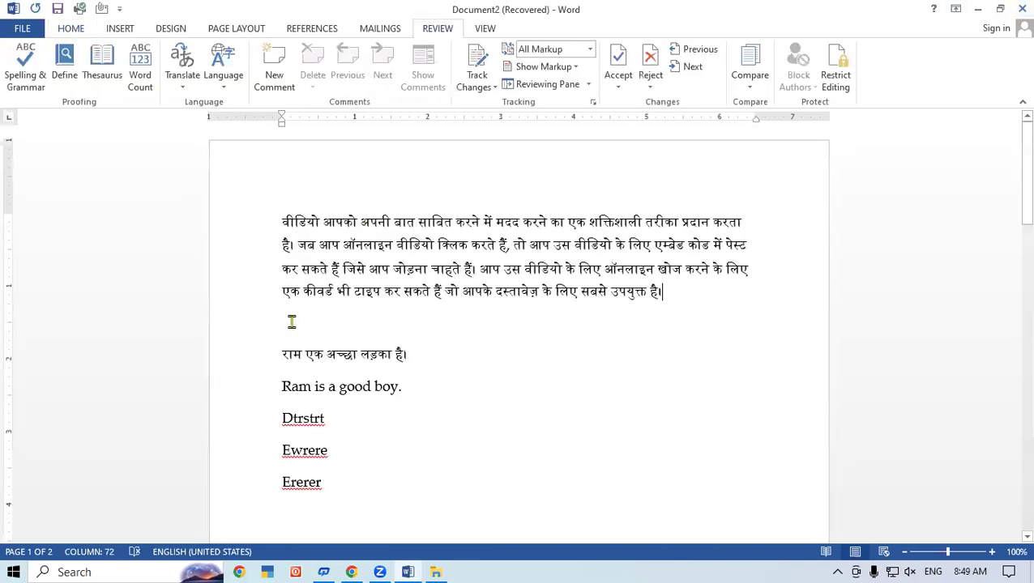
left_click(397, 563)
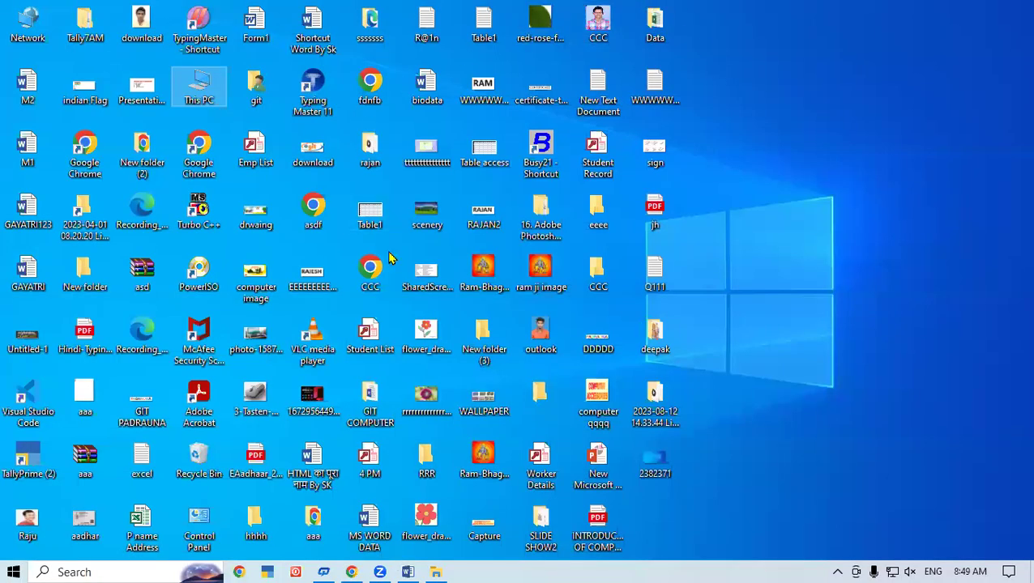
- Open M2 from the desktop, add a 'Secondary Memory' line below 'Computer', and close it
key("m")
key("m")
key("m")
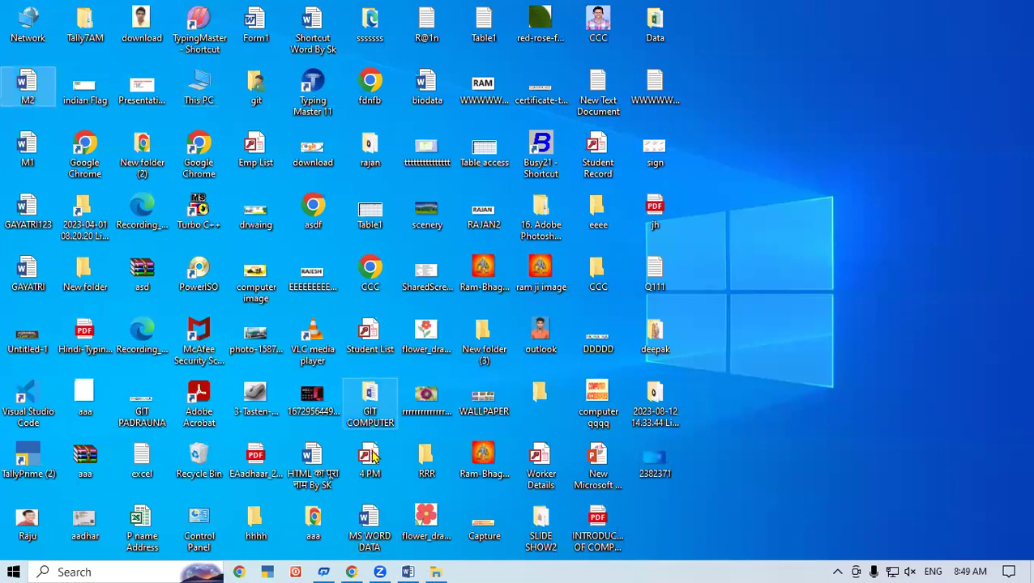
key("Return")
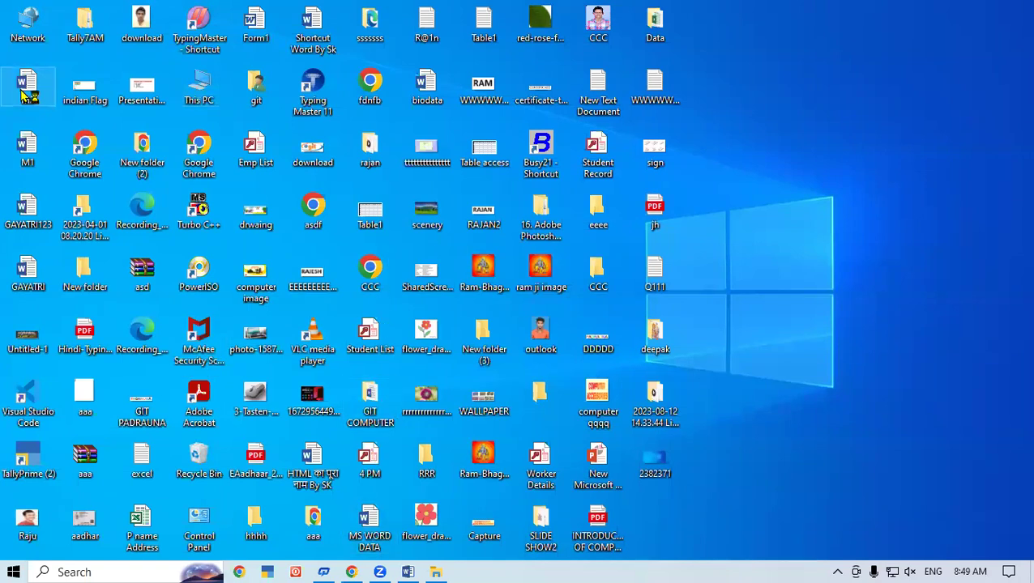
left_click(327, 201)
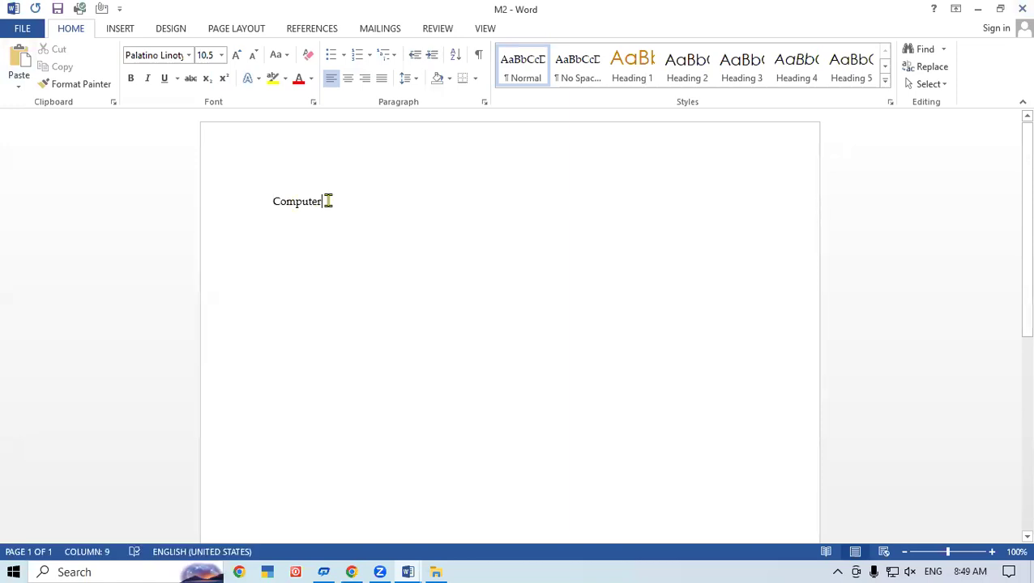
key("Return")
type("S")
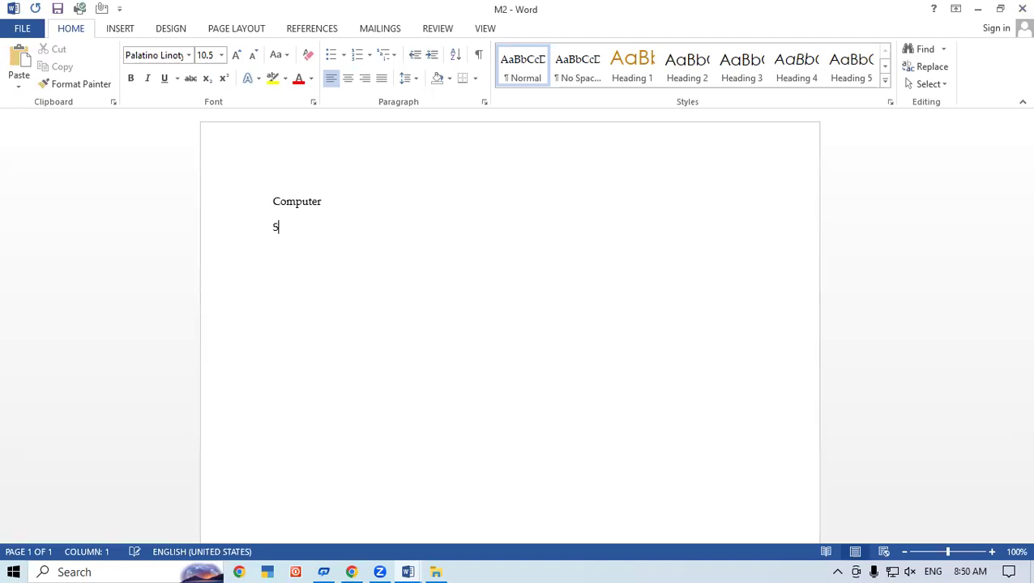
type("econdary Memory")
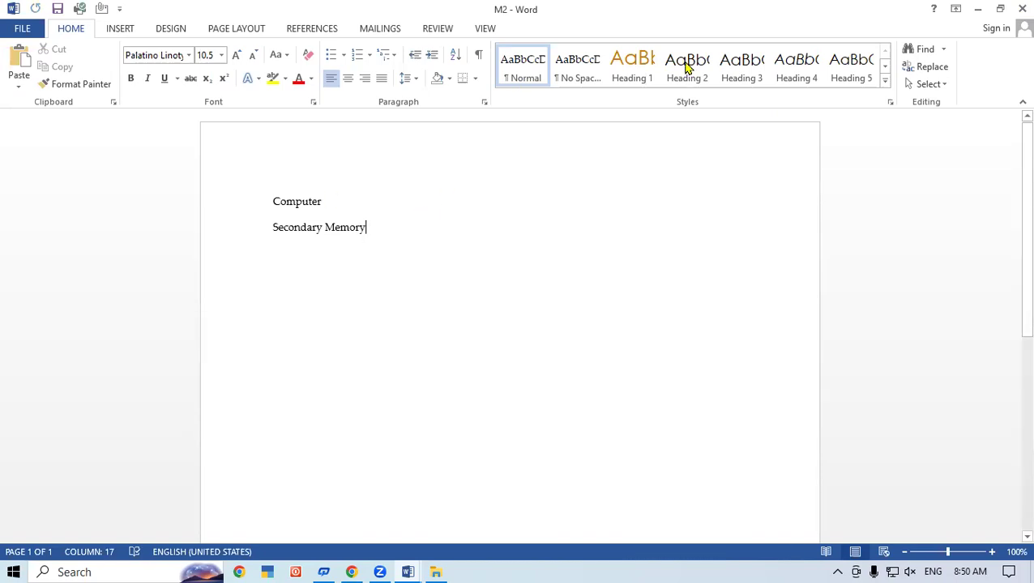
left_click(1022, 8)
- Close Document2 without saving and relaunch Word with Win+R
left_click(1022, 9)
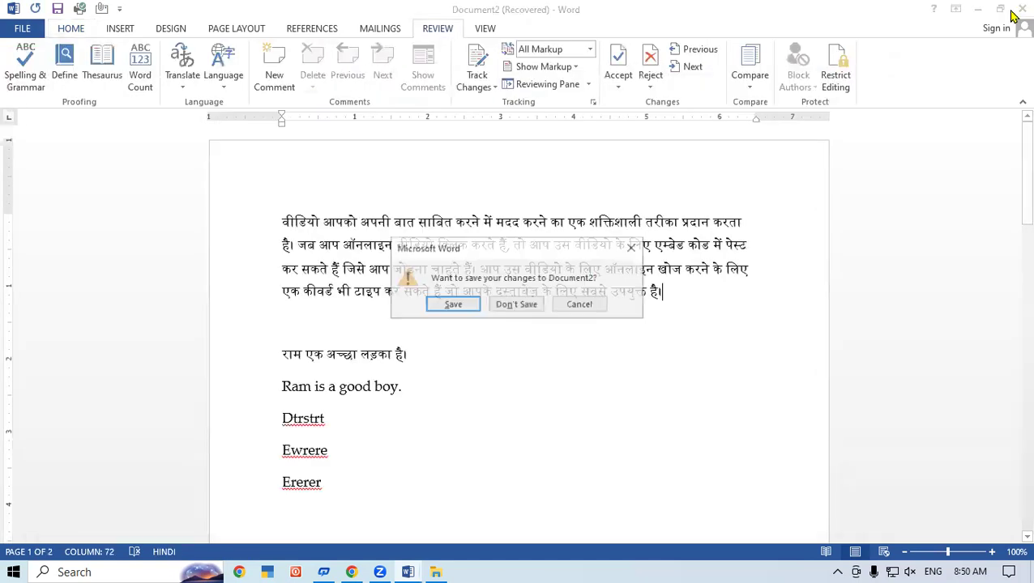
left_click(519, 309)
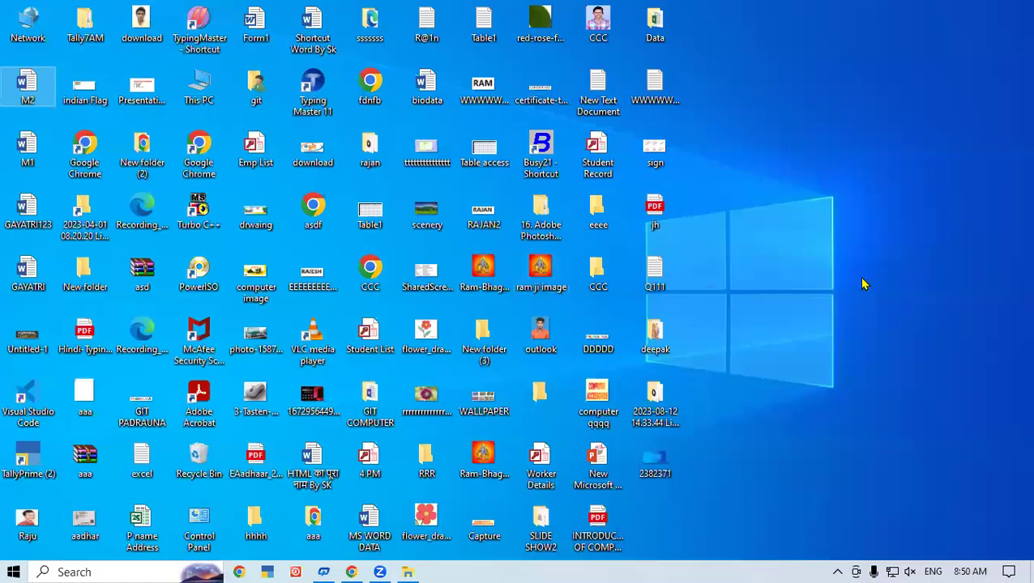
key("super+r")
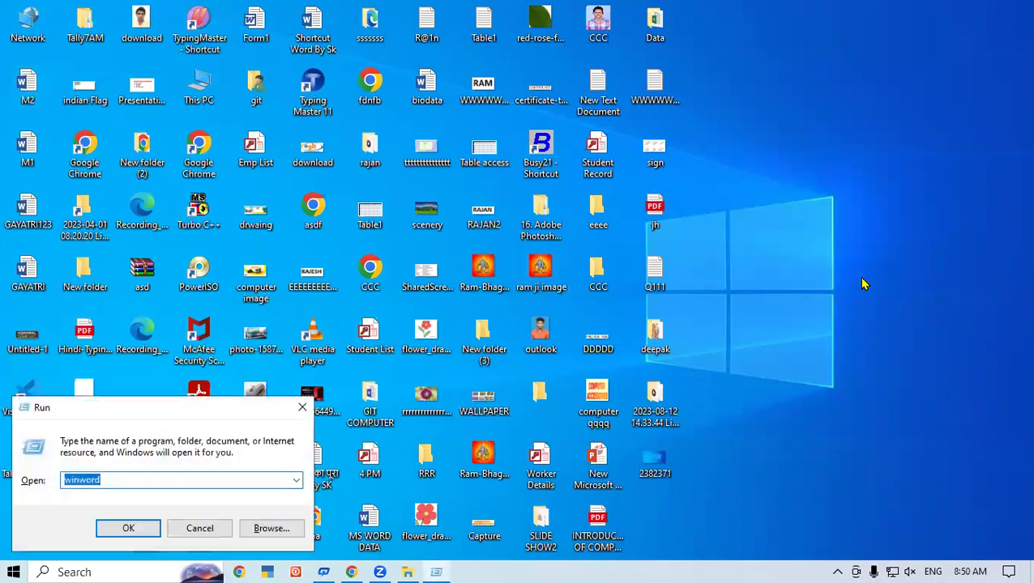
key("Return")
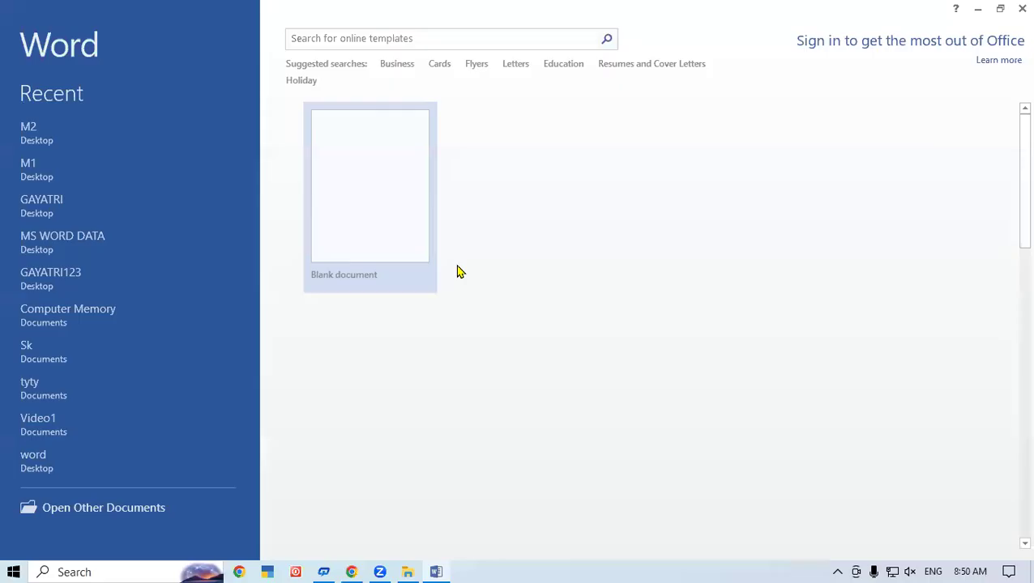
- In a new blank document, start a Combine with M1.docx as the original
left_click(398, 228)
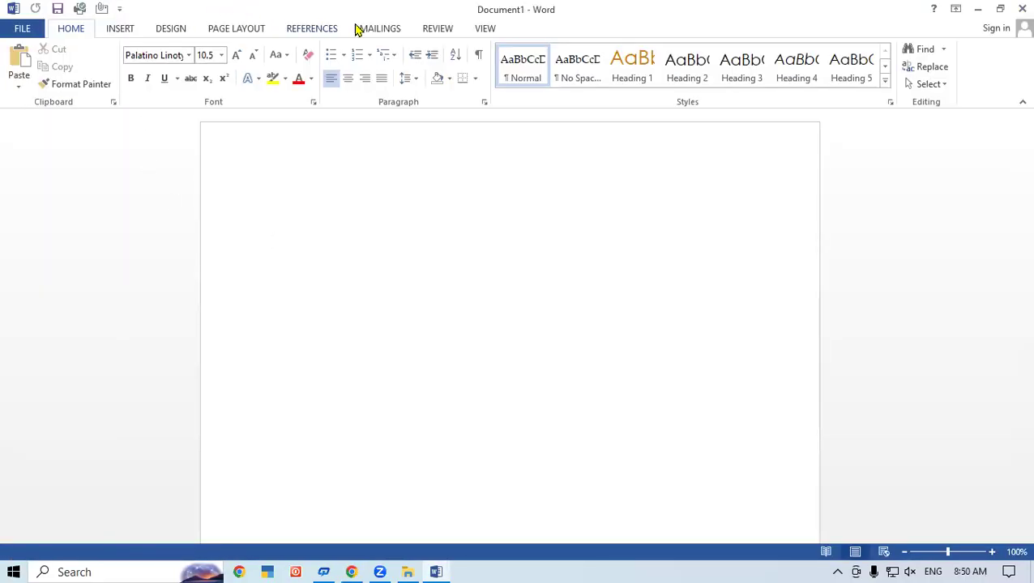
left_click(429, 28)
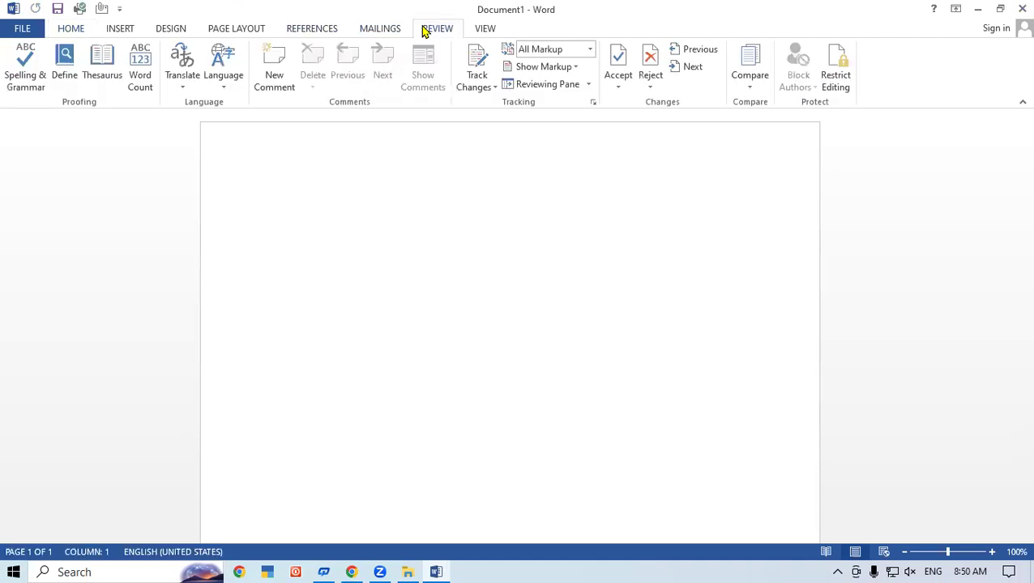
left_click(755, 77)
left_click(776, 156)
left_click(484, 156)
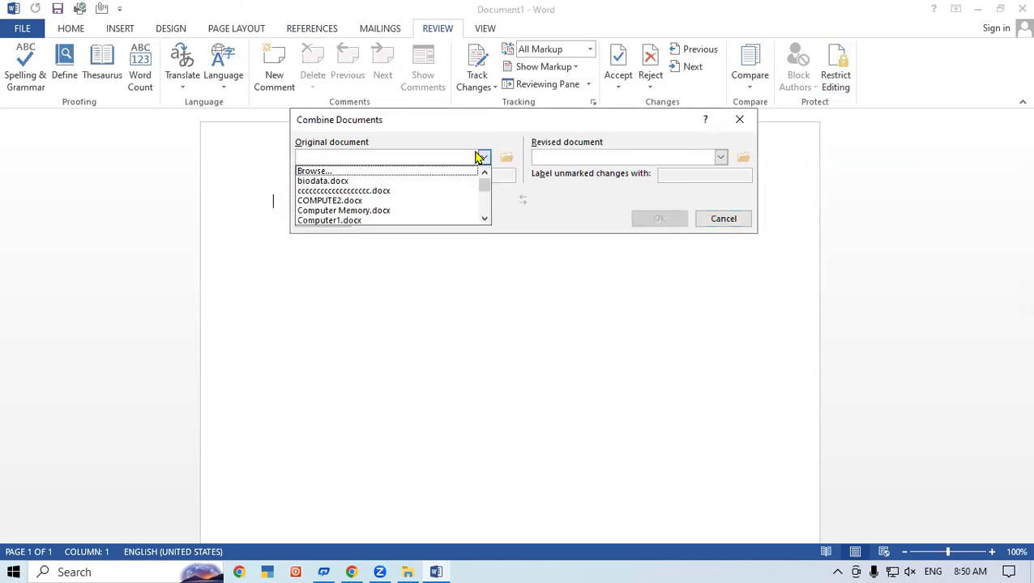
left_click_drag(483, 190, 482, 203)
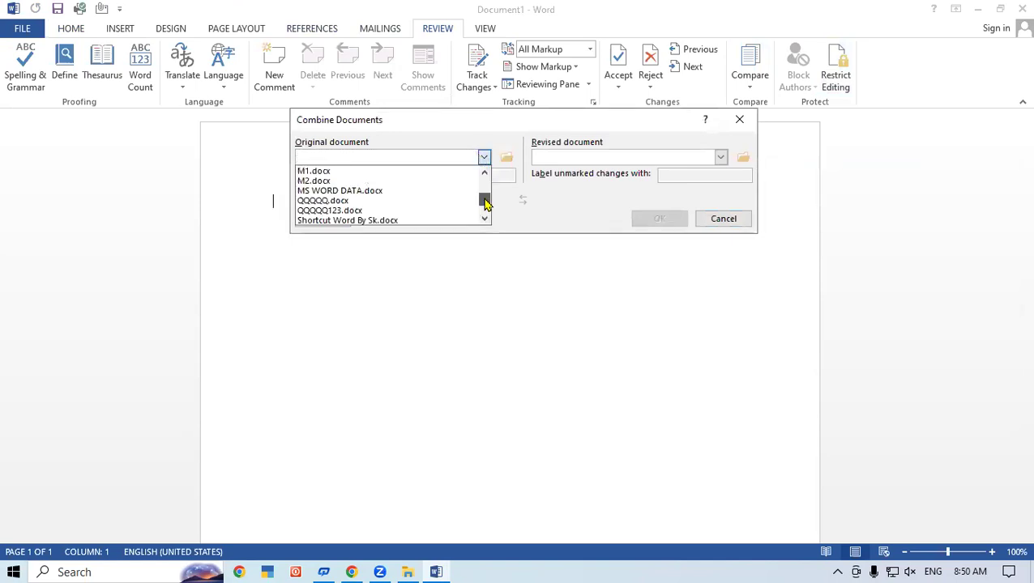
left_click(369, 171)
- Choose M2.docx as the revised document and combine the two
left_click(721, 157)
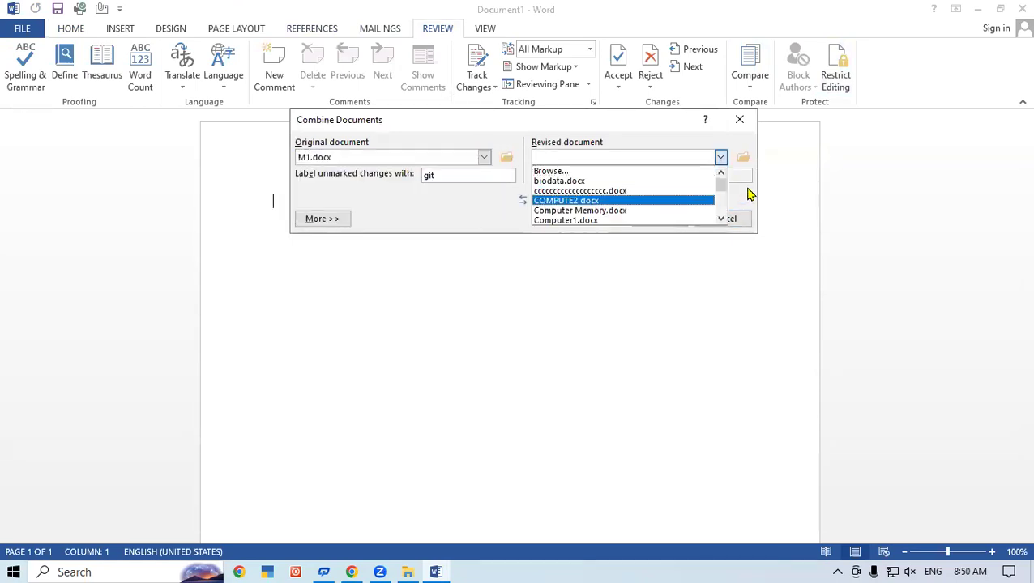
left_click(722, 208)
mouse_move(722, 208)
left_mouse_down()
mouse_move(722, 217)
mouse_move(722, 203)
mouse_move(732, 205)
left_mouse_up()
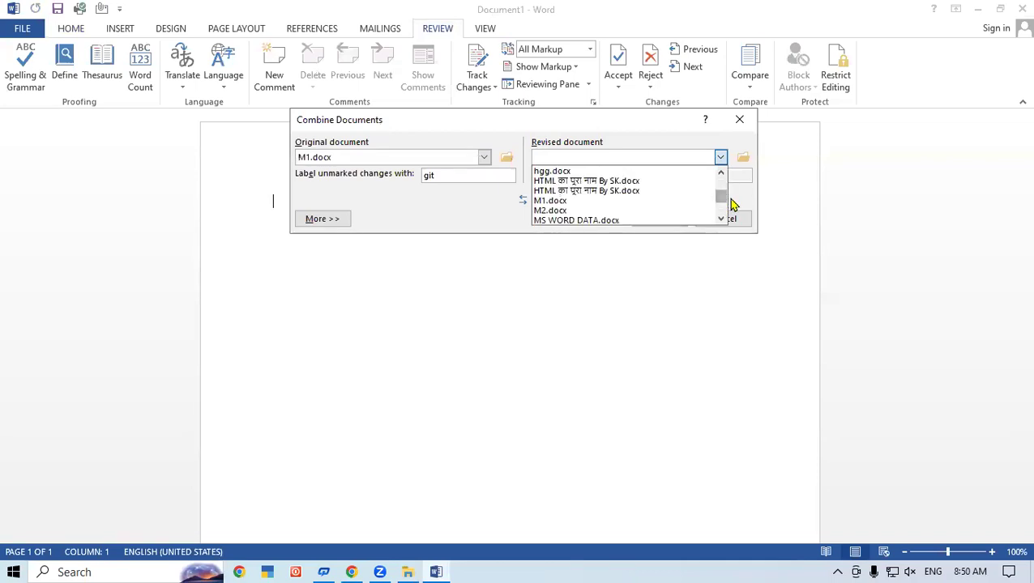
left_click(607, 212)
left_click(661, 220)
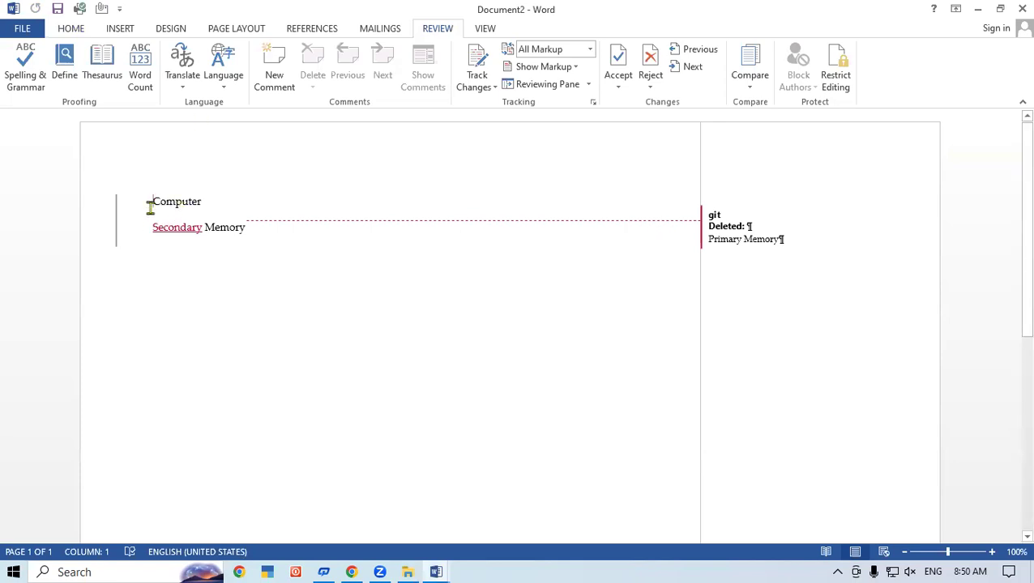
- Show both source documents beside the combined result
mouse_move(201, 202)
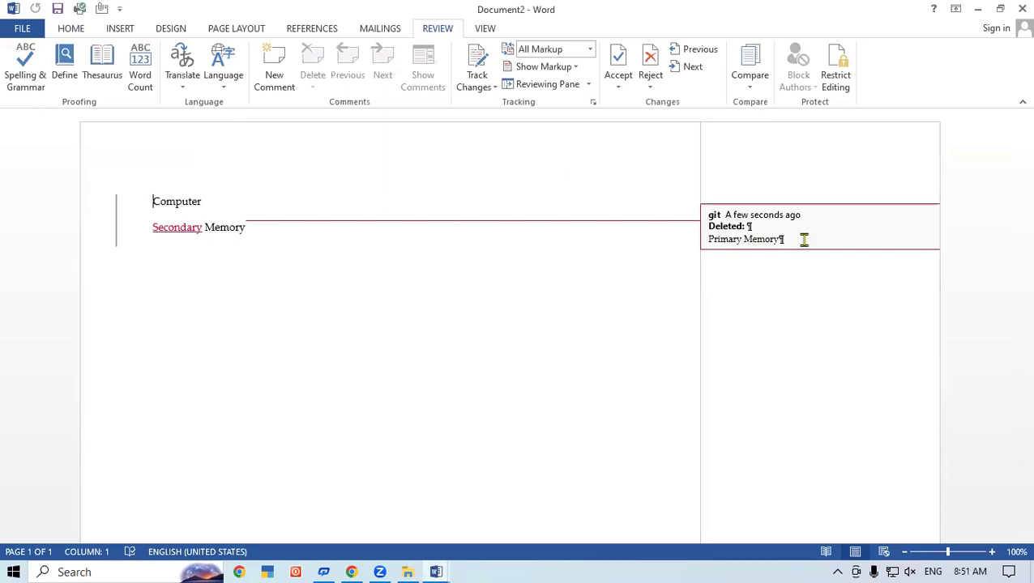
left_click(753, 87)
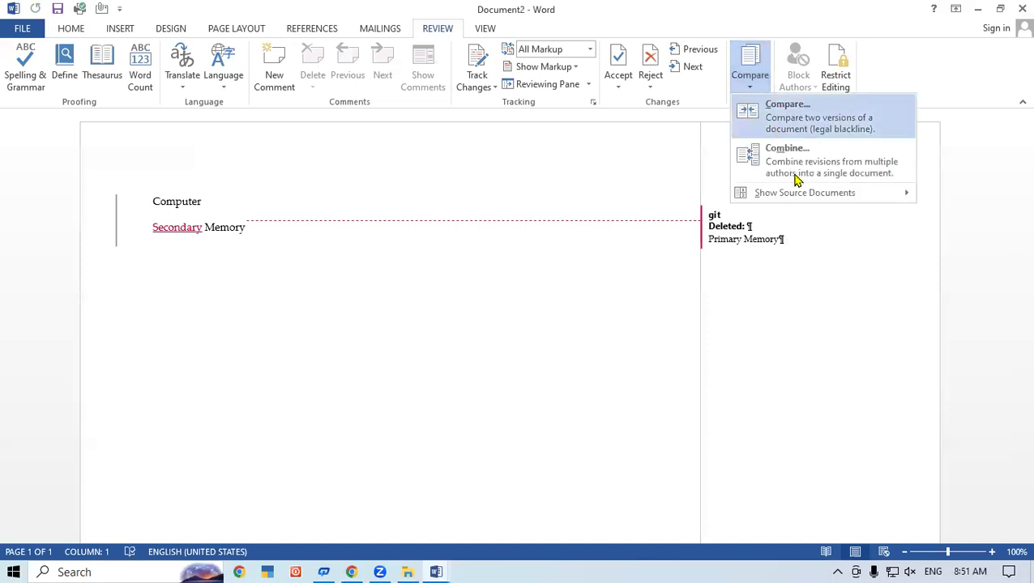
mouse_move(808, 192)
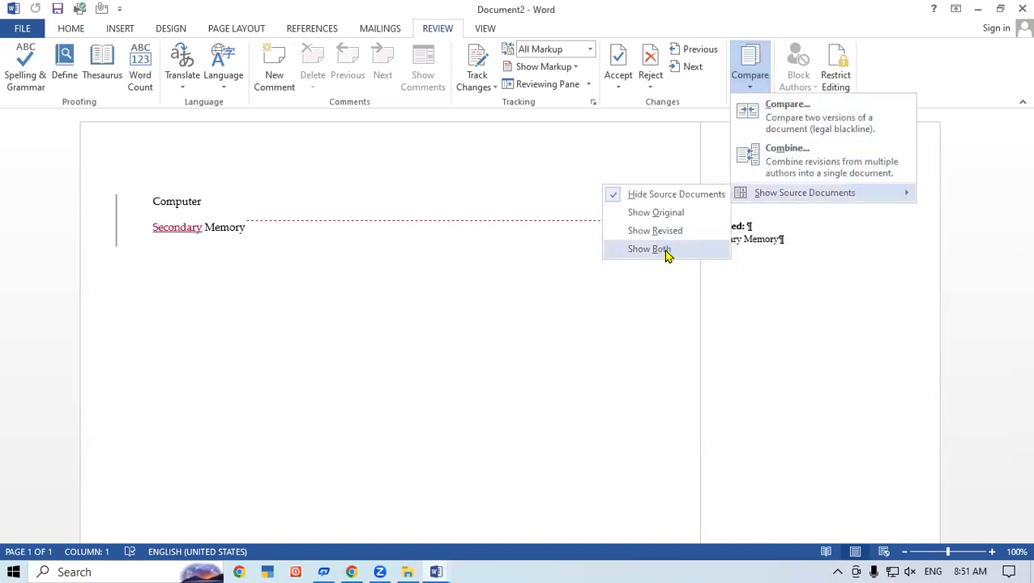
left_click(664, 249)
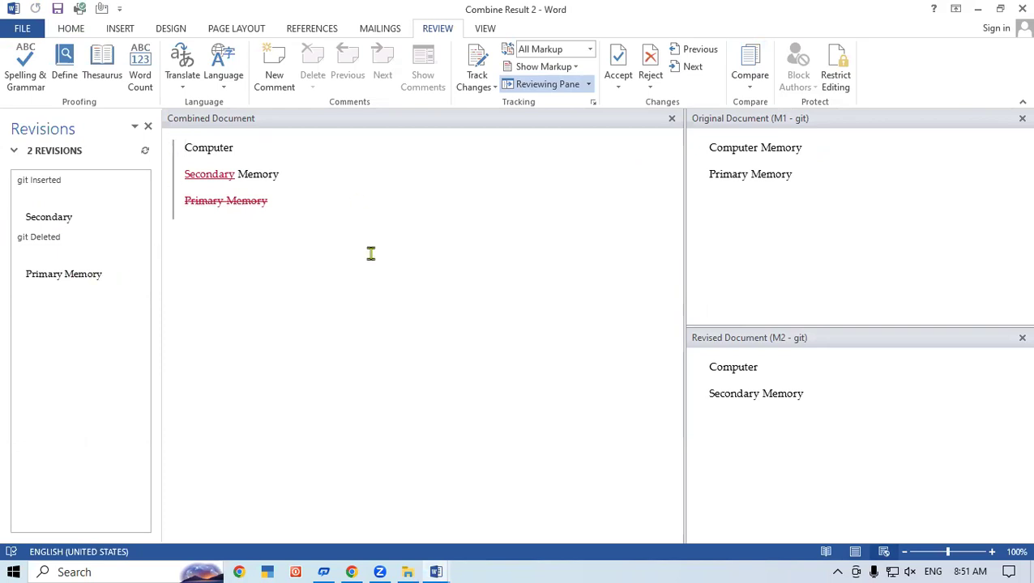
- Close the M1 and M2 panes and the revisions list, then start a new blank document
left_click(1020, 118)
left_click(1021, 119)
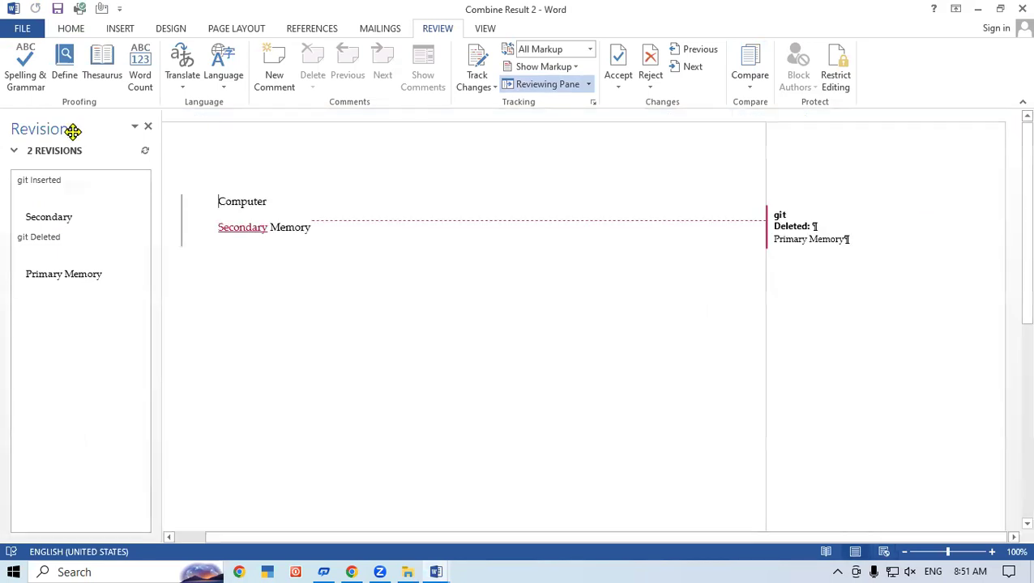
left_click(148, 128)
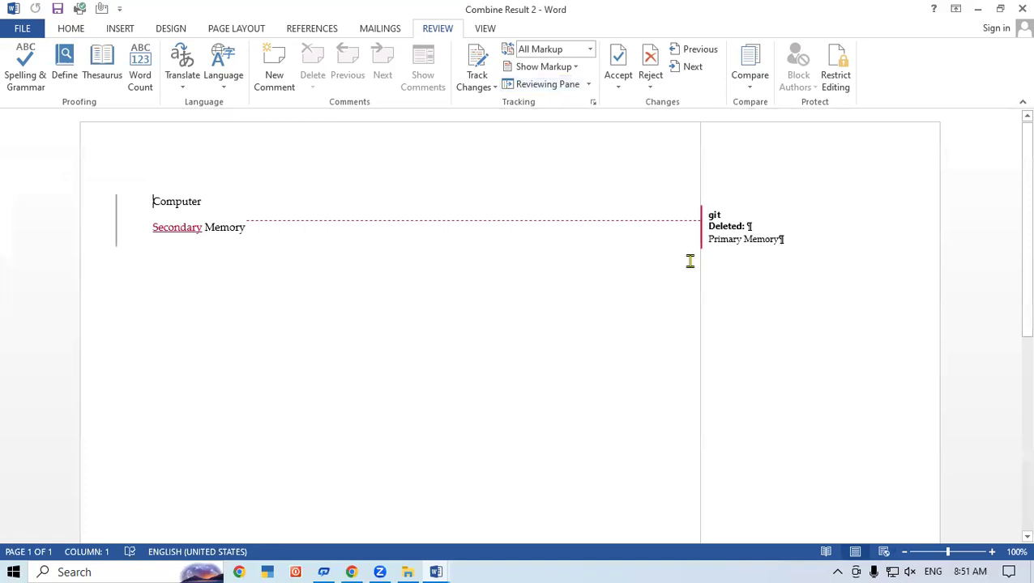
key("ctrl+n")
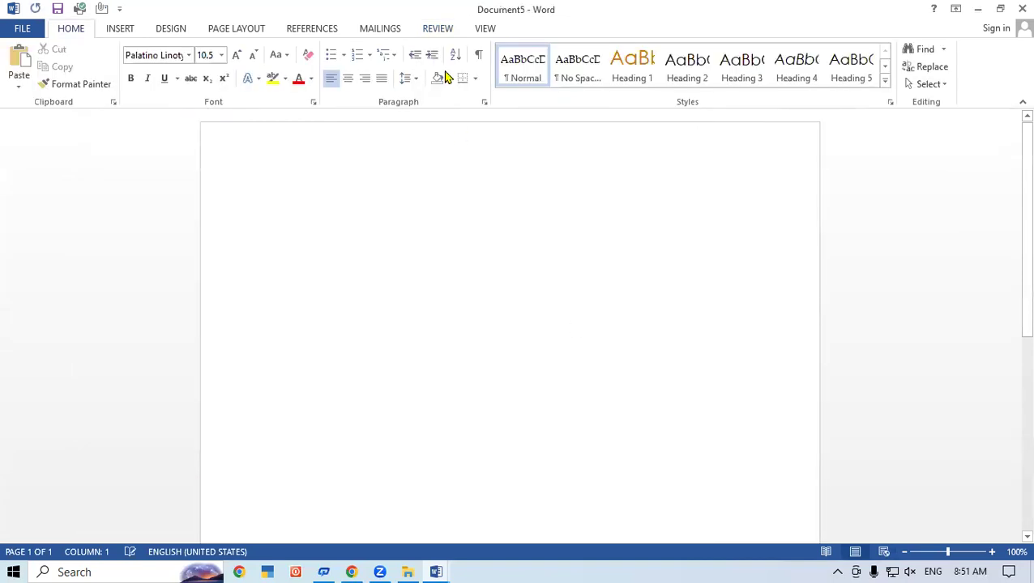
- Open the Restrict Editing pane from the Review tab beside the blank Document5
left_click(445, 33)
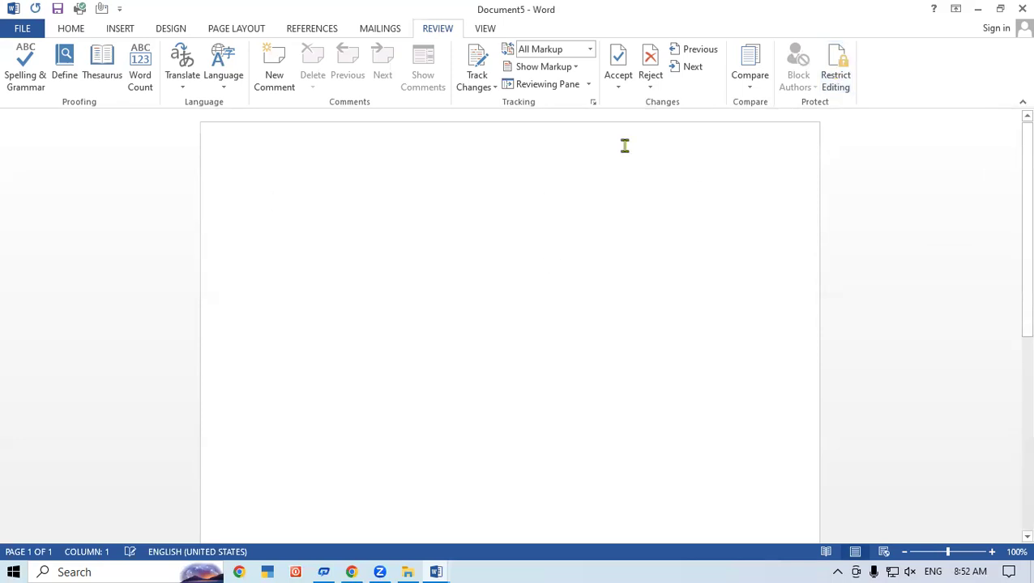
left_click(832, 75)
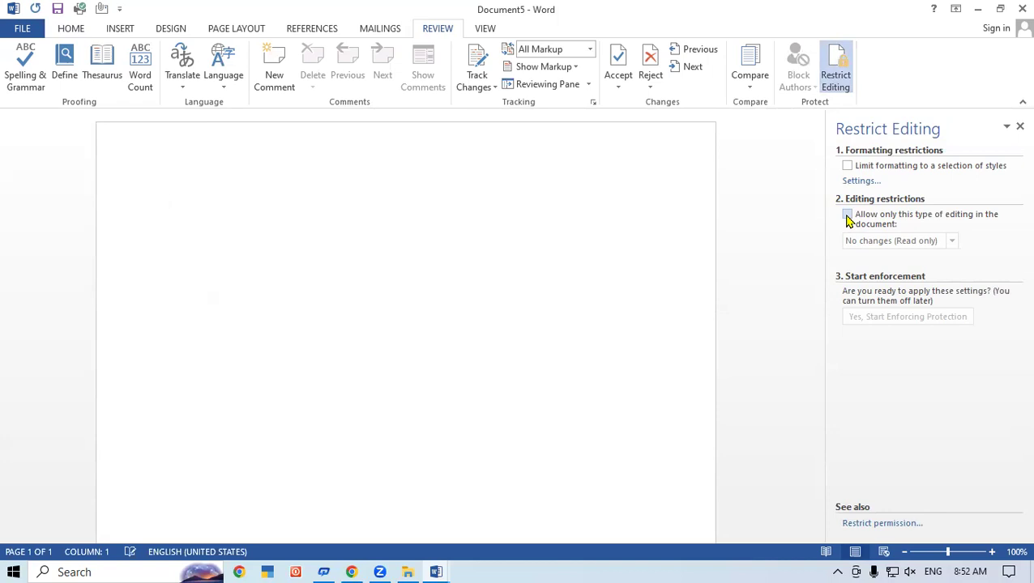
- Enforce 'No changes (Read only)' protection with a confirmed password, then confirm a typed key is refused
left_click(846, 215)
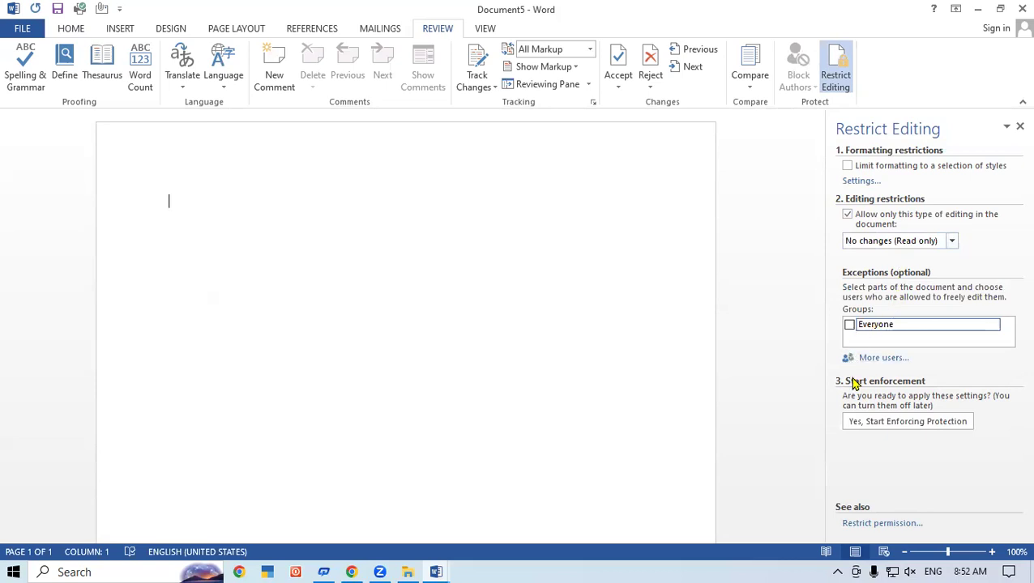
left_click(894, 419)
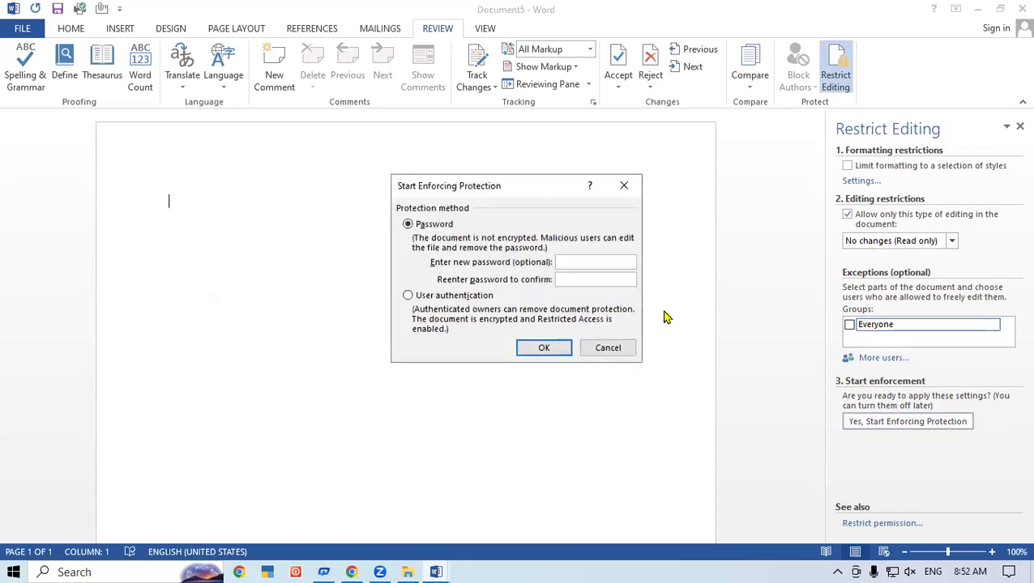
type("123")
left_click(573, 279)
type("123")
left_click(541, 348)
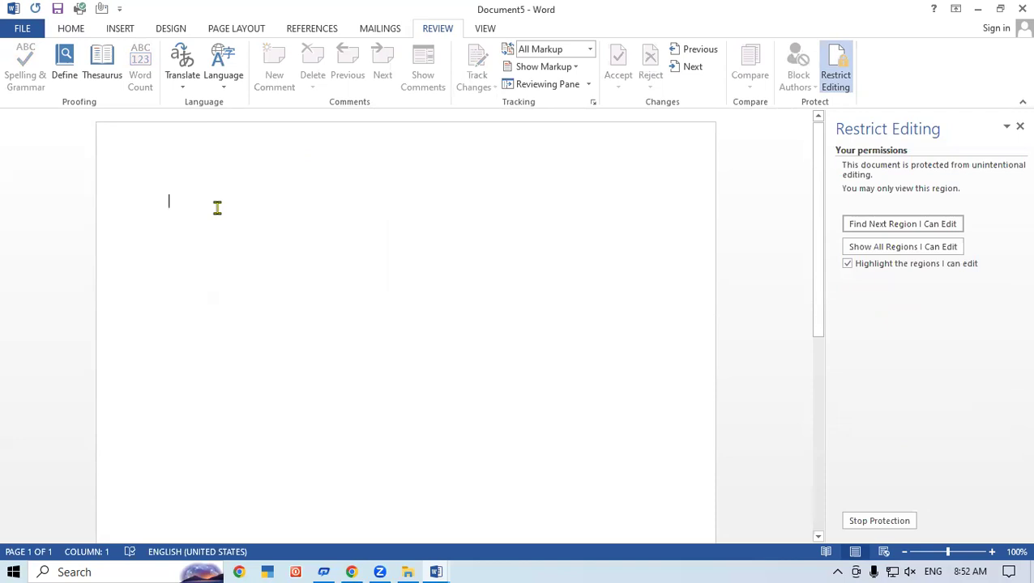
key("a")
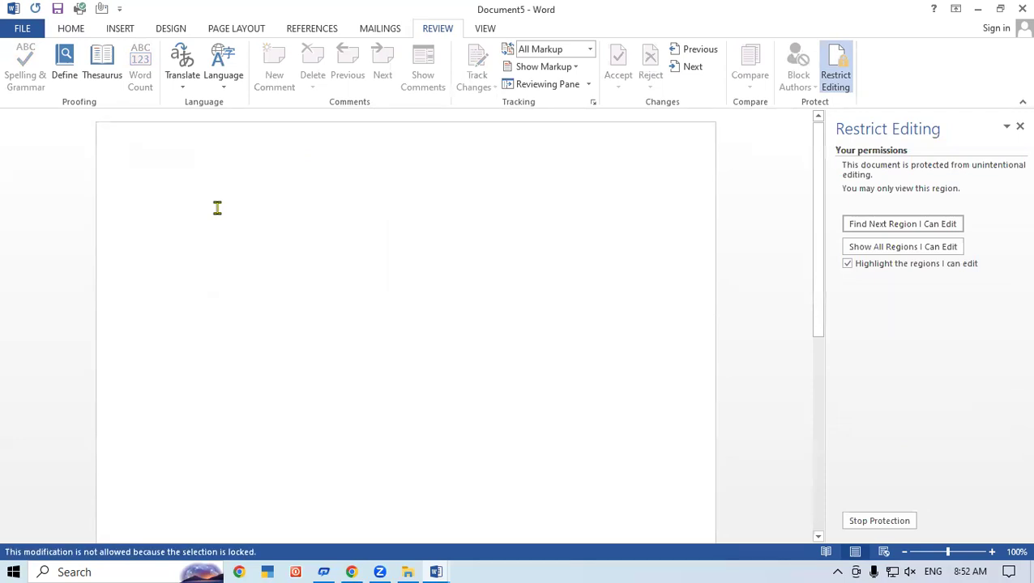
left_click(79, 31)
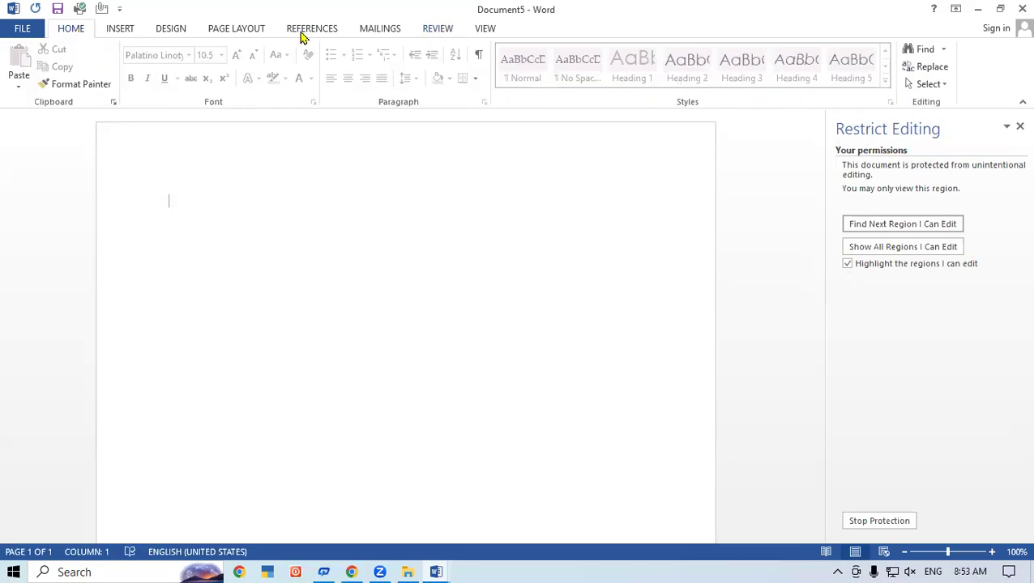
left_click(128, 30)
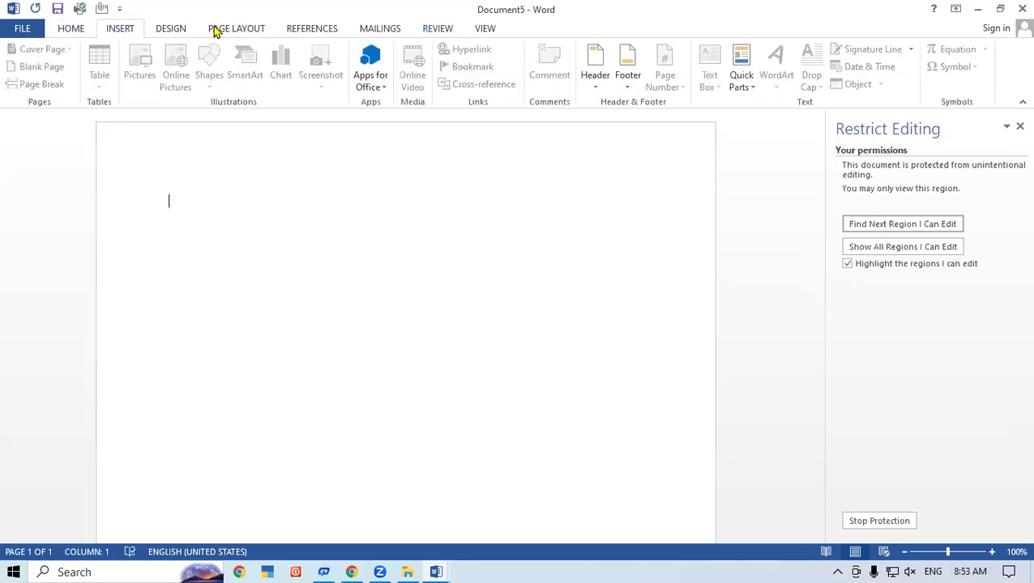
left_click(176, 32)
left_click(253, 28)
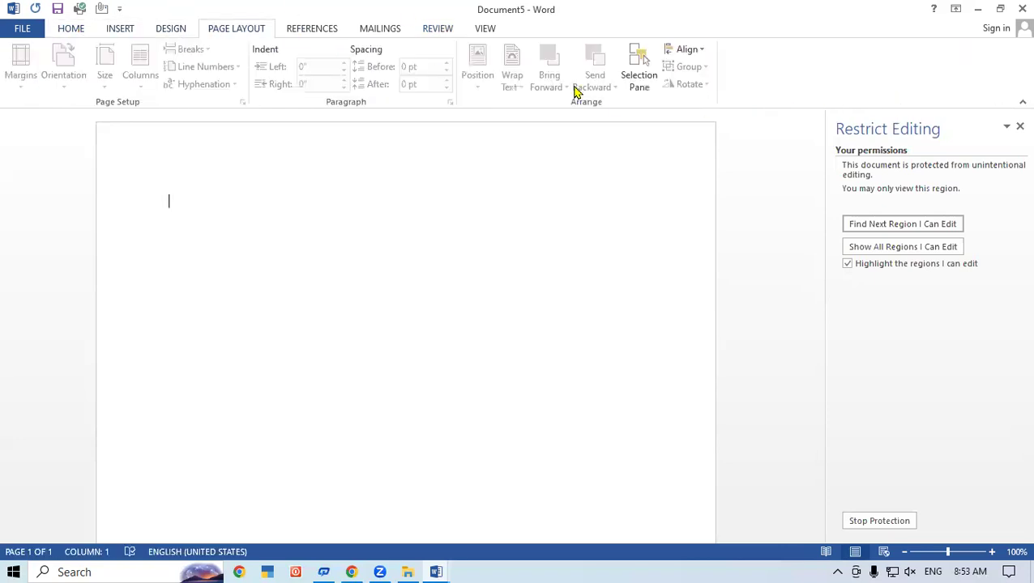
left_click(316, 30)
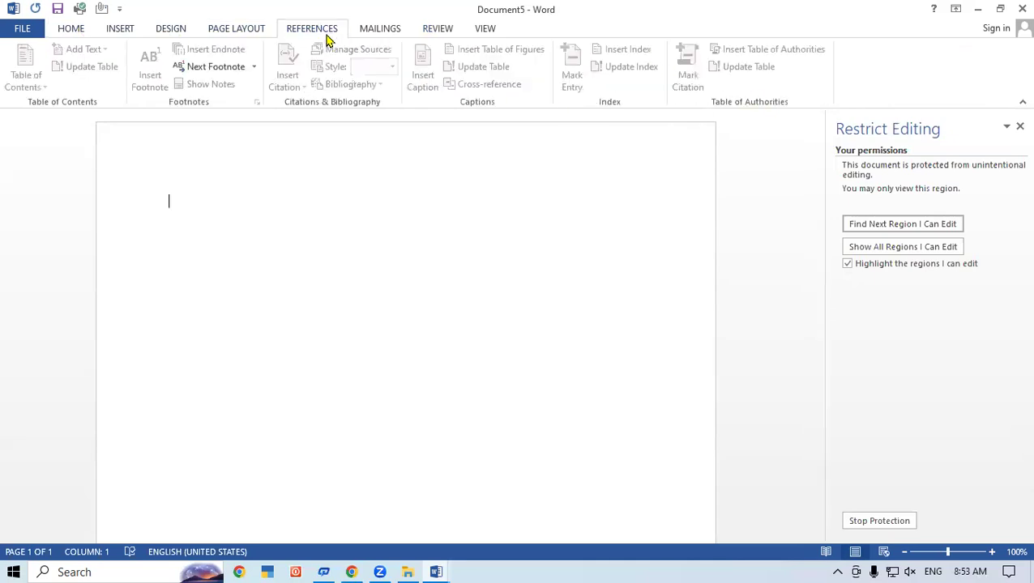
left_click(371, 32)
left_click(434, 34)
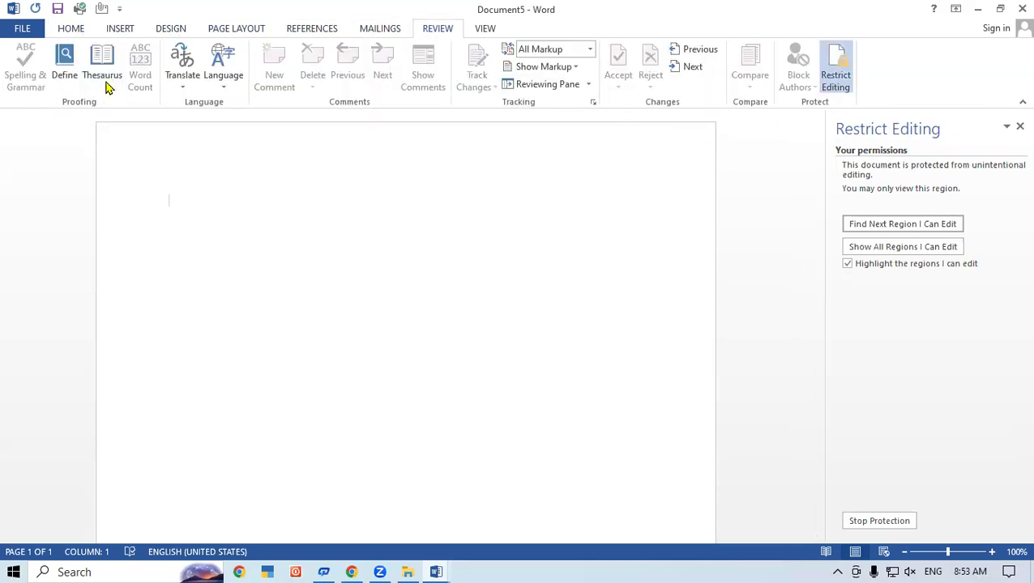
left_click(489, 33)
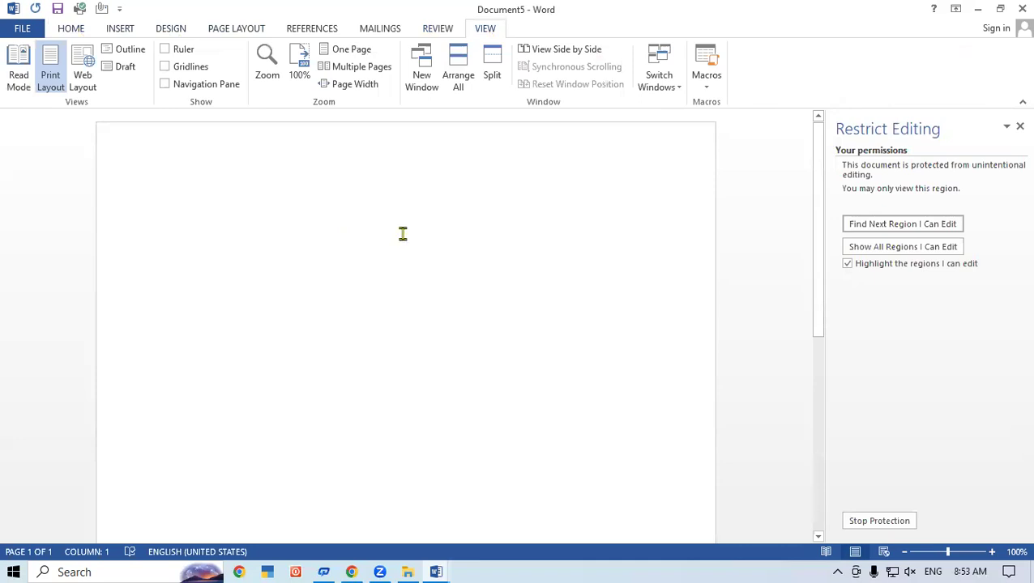
- Stop protection by entering the document's password
left_click(869, 523)
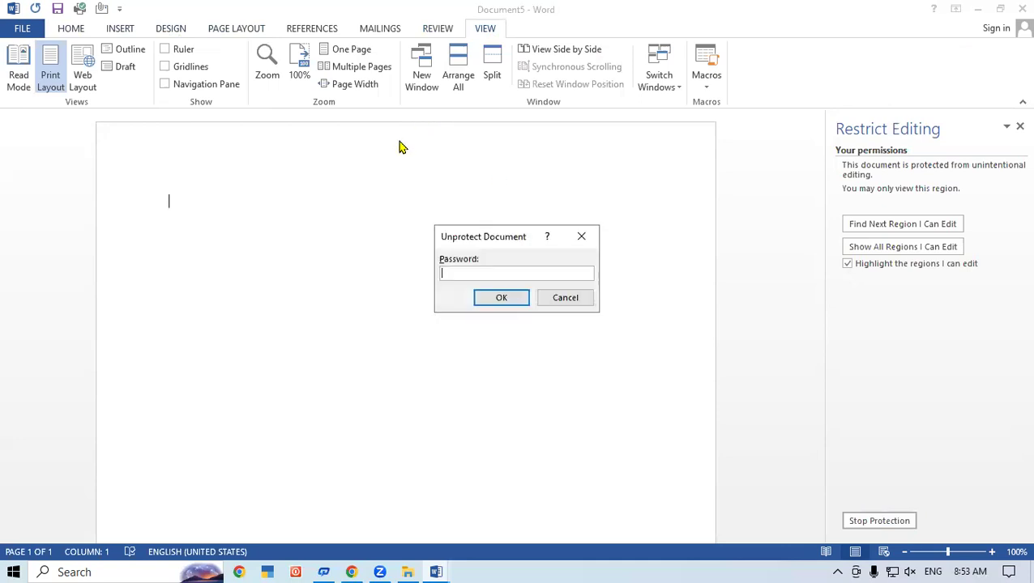
type("123")
key("Return")
- Type the lines Dfdfdfdfd, Dfd, Fdfd, D, Fd, Fdf, Df, d, then delete the first line
type("dfdfdfdfd")
key("Return")
type("afd fdfd d fd fdf df d")
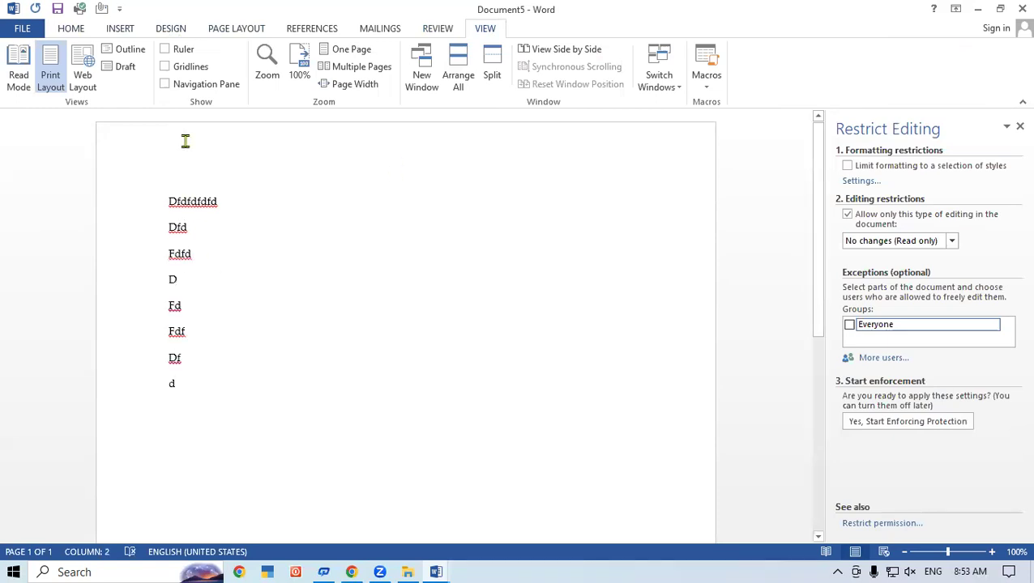
left_click(240, 198)
left_click(115, 205)
key("Delete")
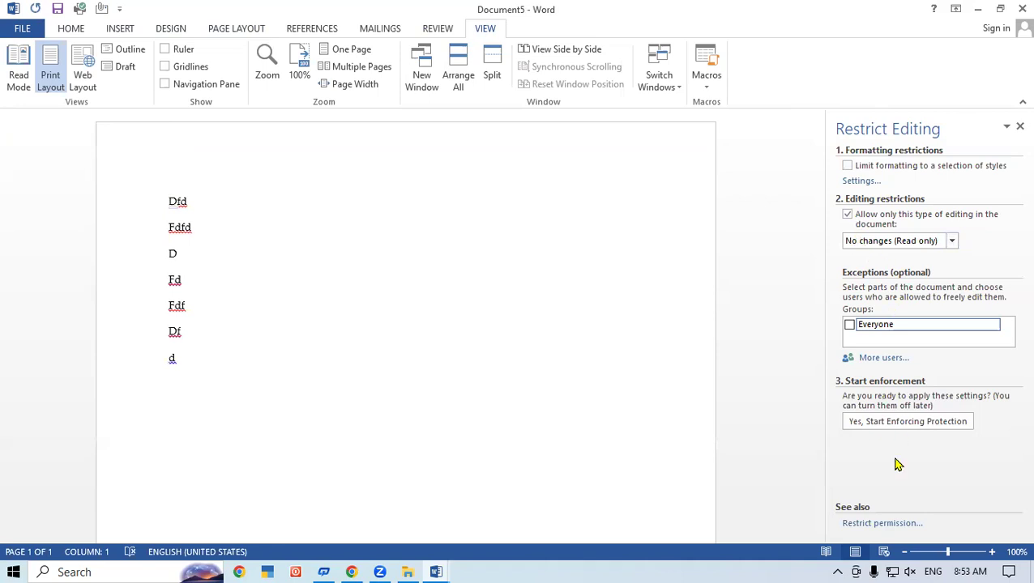
- Re-enforce read-only protection with the same password, entered and confirmed
left_click(880, 429)
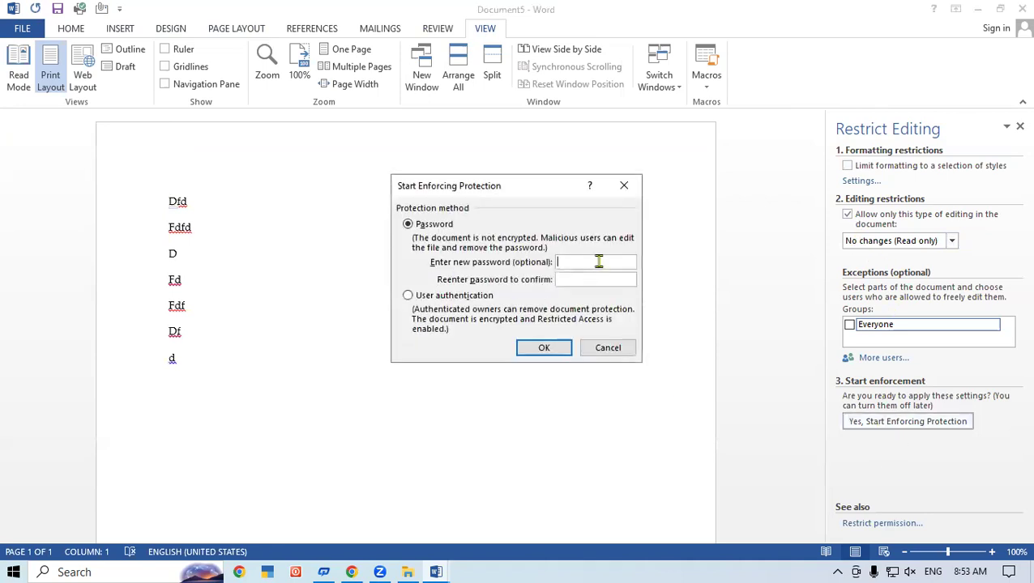
type("123")
left_click(576, 276)
type("123")
left_click(545, 347)
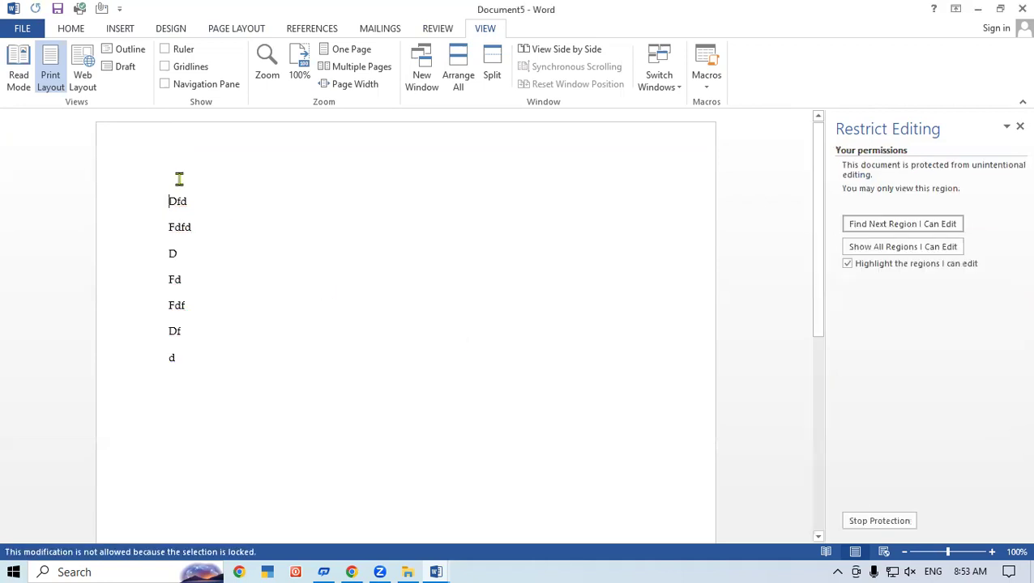
- Try selecting the Dfd line and typing 'df' after the Fdf line, which is blocked
left_click(58, 201)
left_click(267, 318)
type("df")
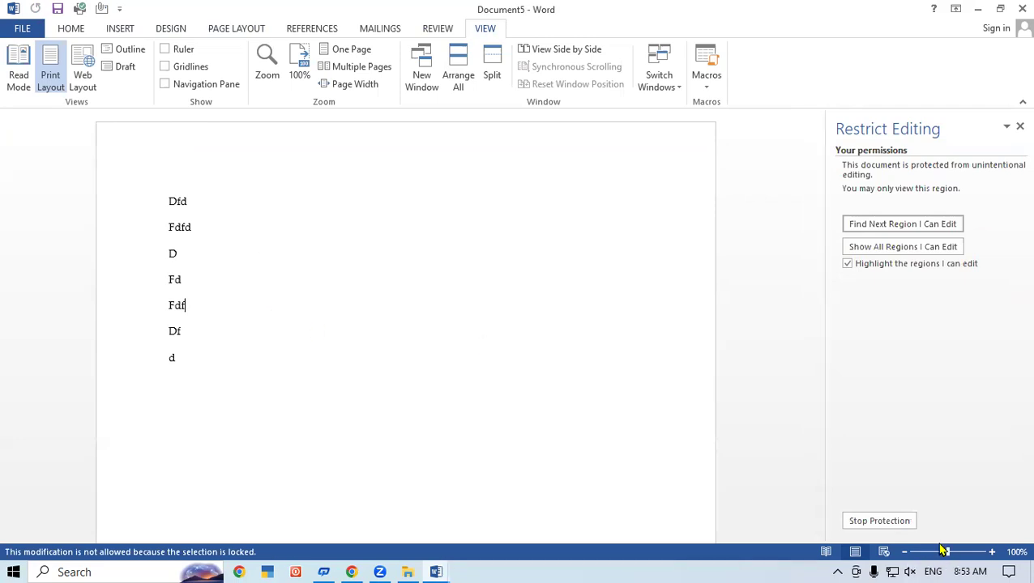
- Stop protection again by entering the document's password
left_click(872, 523)
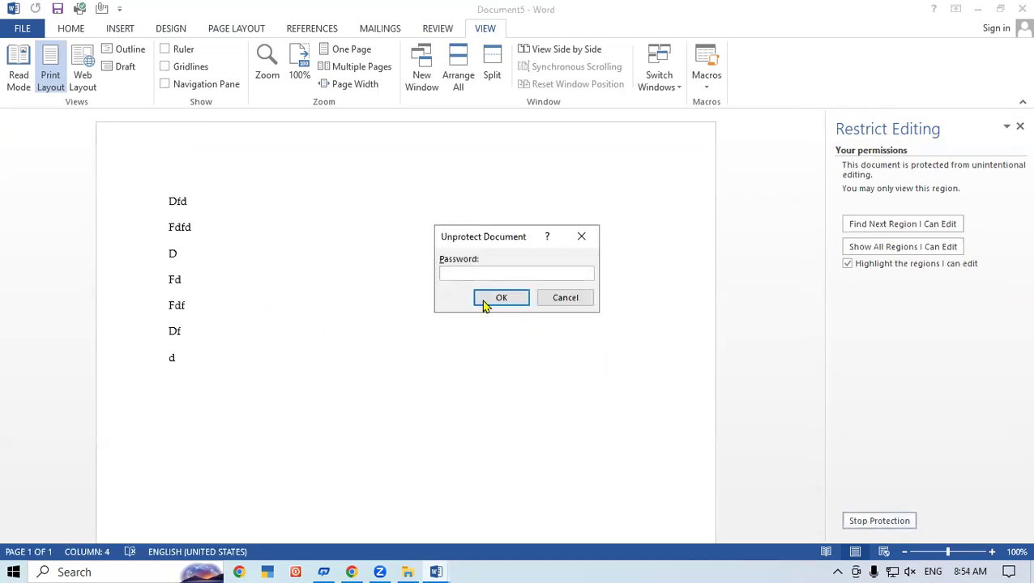
type("123")
key("Return")
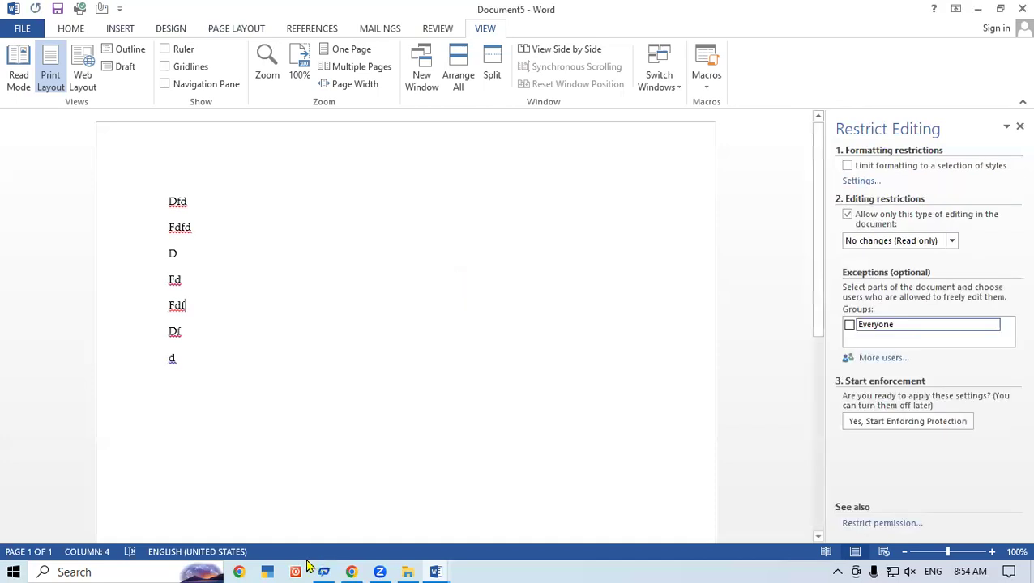
- Add new lines Ewrere, Ere, Ere, Rer, E, Er and e after the existing text
left_click(221, 375)
key("Return")
type("ewrere")
key("Return")
type("ere")
key("Return")
type("ere")
key("Return")
type("rer")
key("Return")
type("e")
key("Return")
type("er")
key("Return")
type("e")
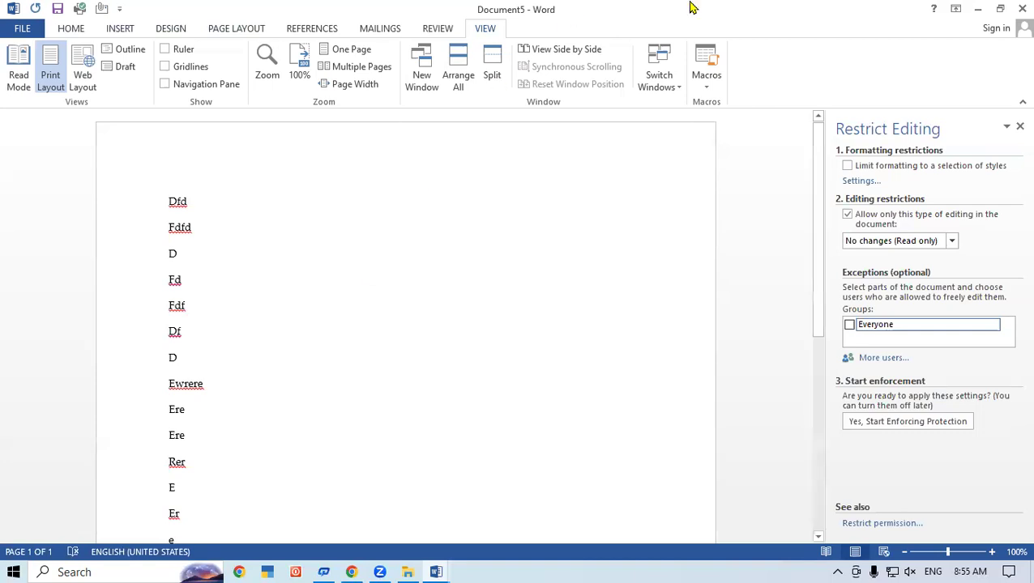
- Close Document5 and Combine Result 2 without saving, then close the empty Word window
left_click(1015, 8)
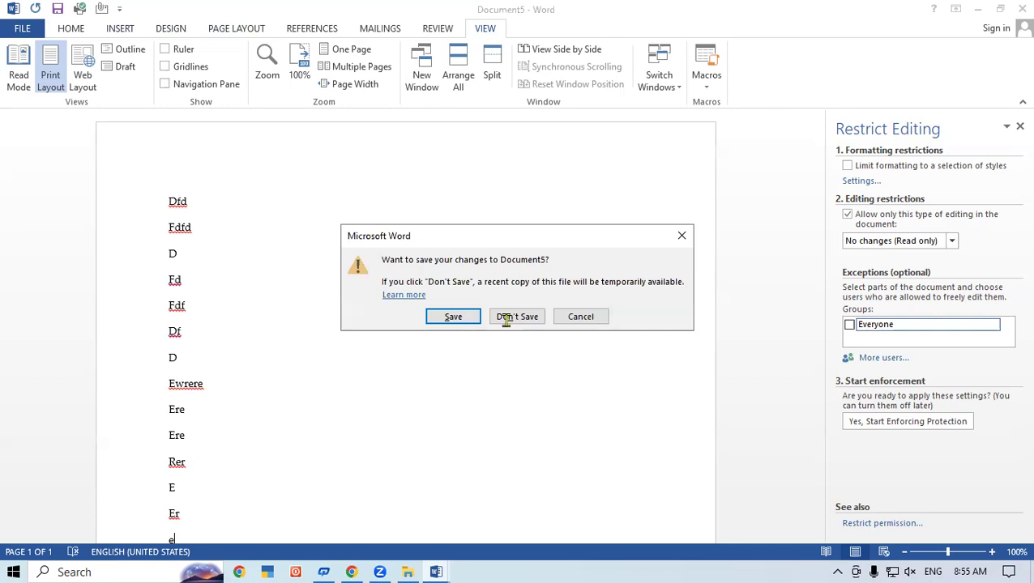
left_click(504, 319)
left_click(1015, 8)
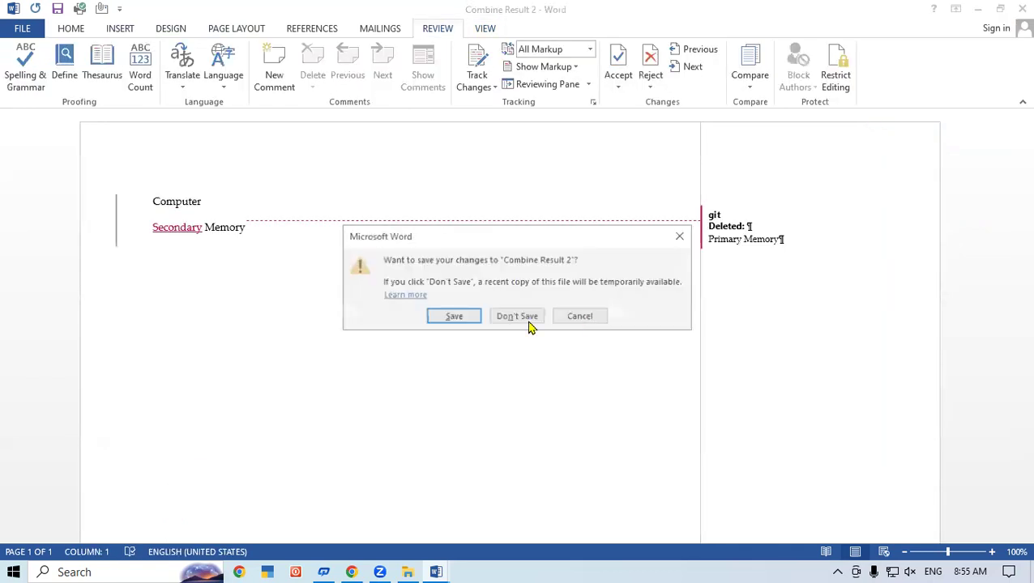
left_click(527, 324)
left_click(1015, 8)
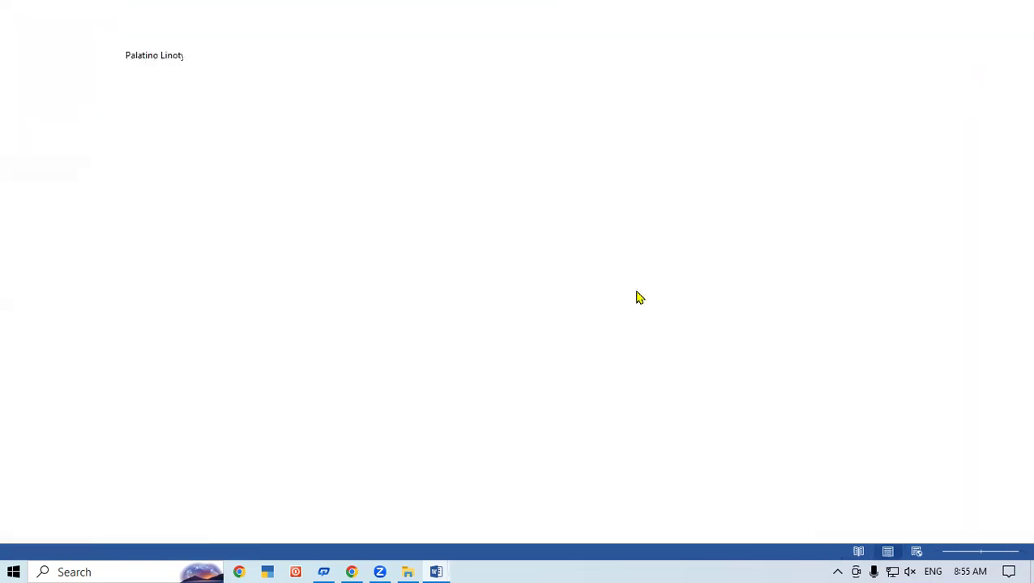
- Refresh the Windows desktop from its right-click menu
right_click(932, 121)
left_click(912, 162)
right_click(916, 170)
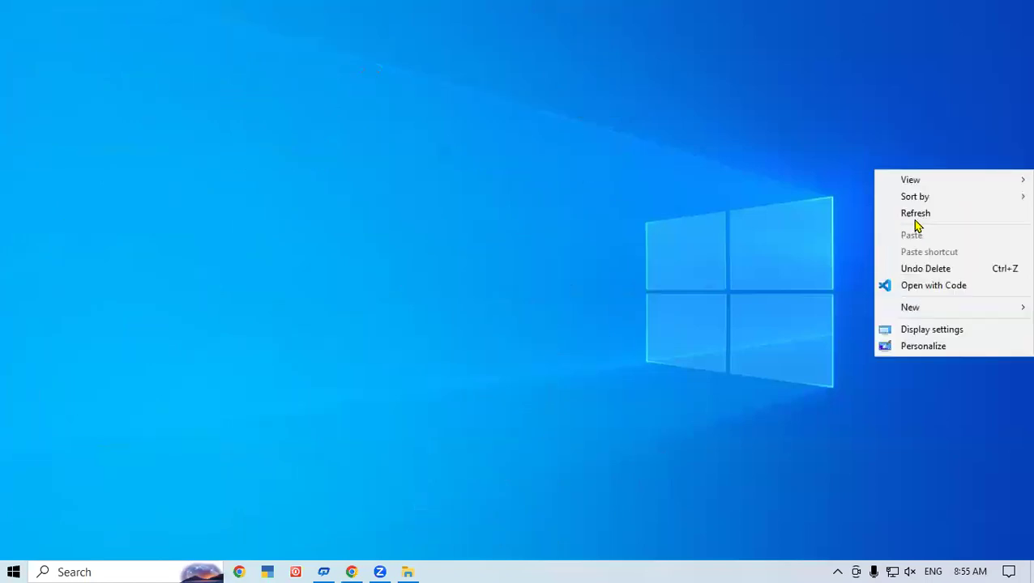